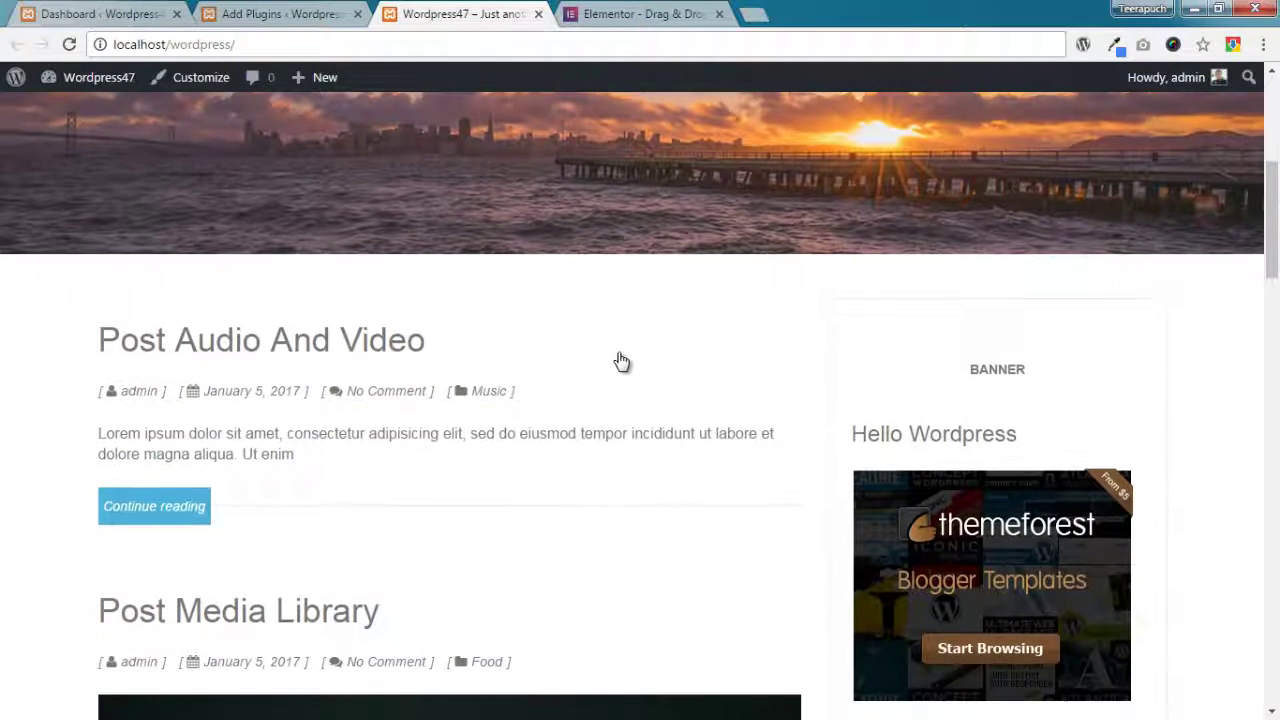
# - Look over the Wordpress47 site's front page from header to footer and compare it with the WordPress admin dashboard
pyautogui.scroll(-15, 620, 362)
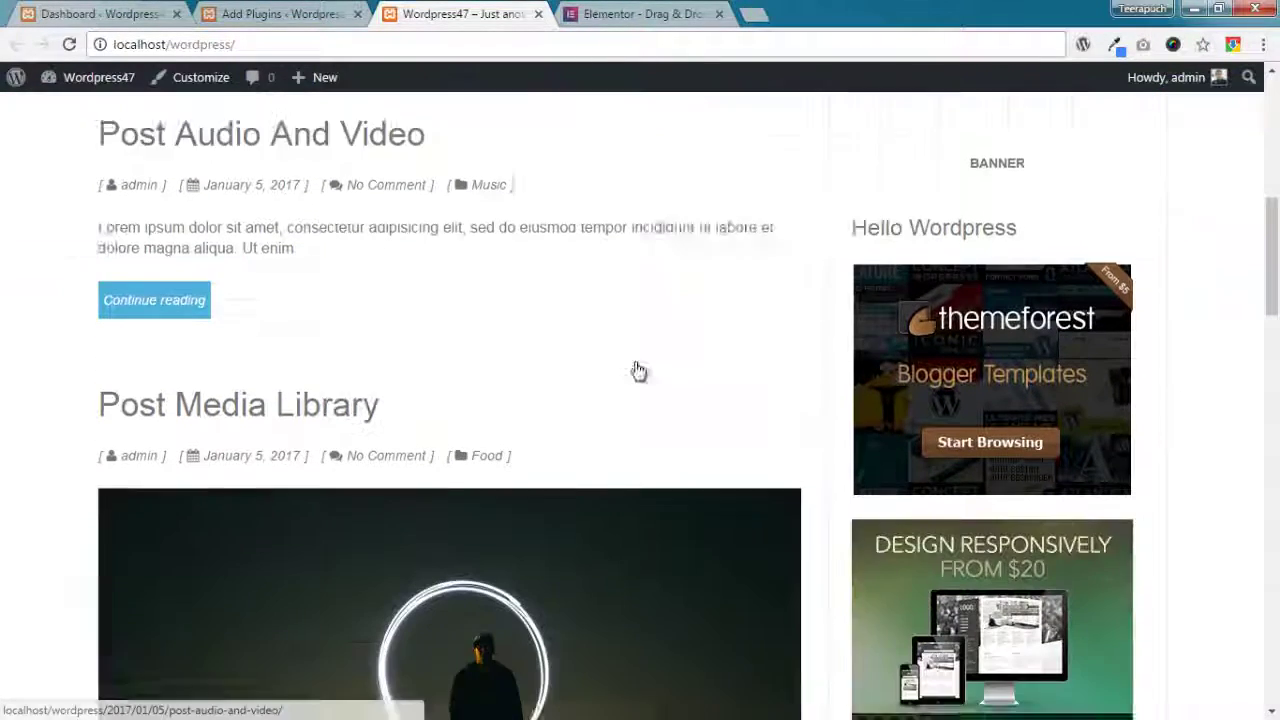
pyautogui.scroll(-10, 637, 369)
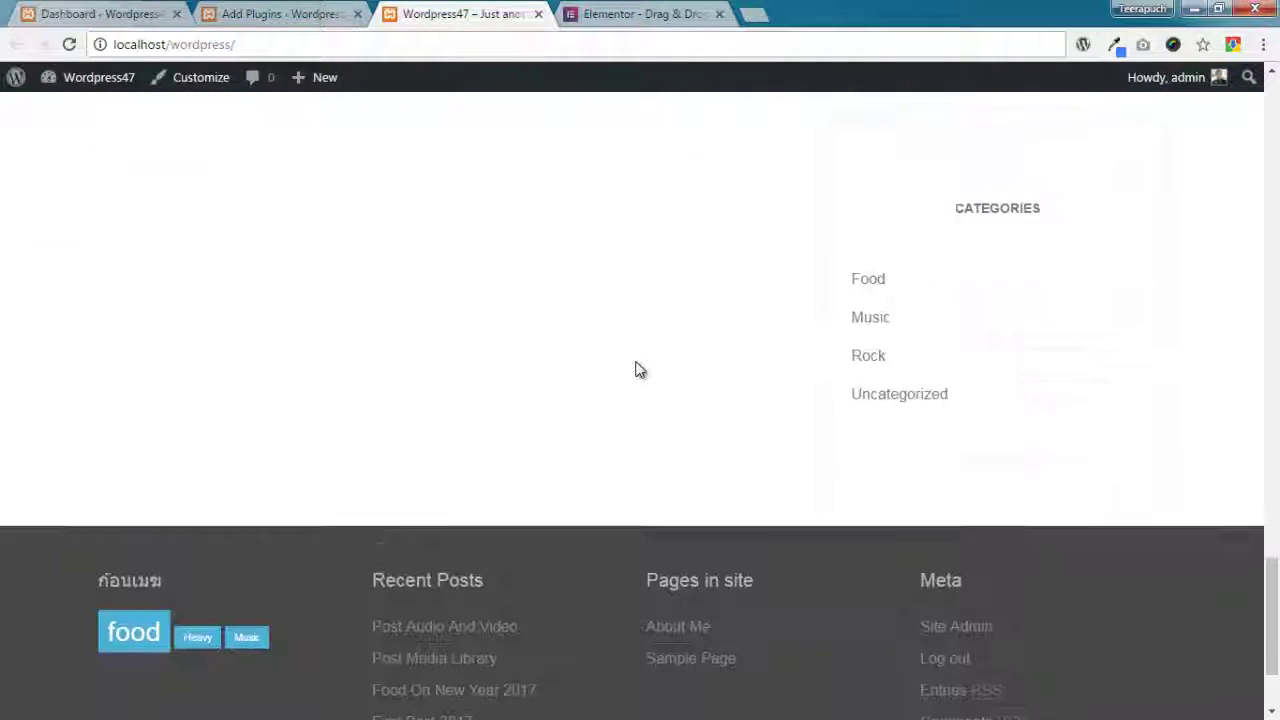
pyautogui.scroll(7, 628, 368)
pyautogui.scroll(18, 620, 377)
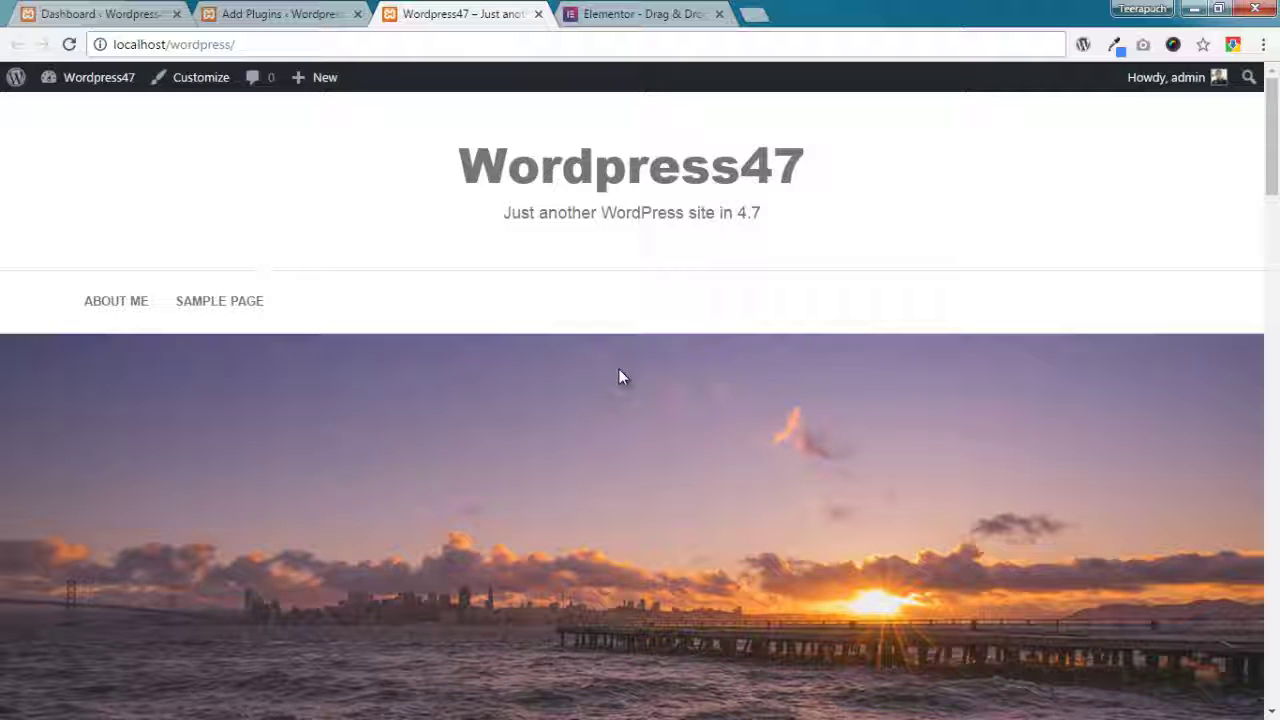
pyautogui.click(130, 18)
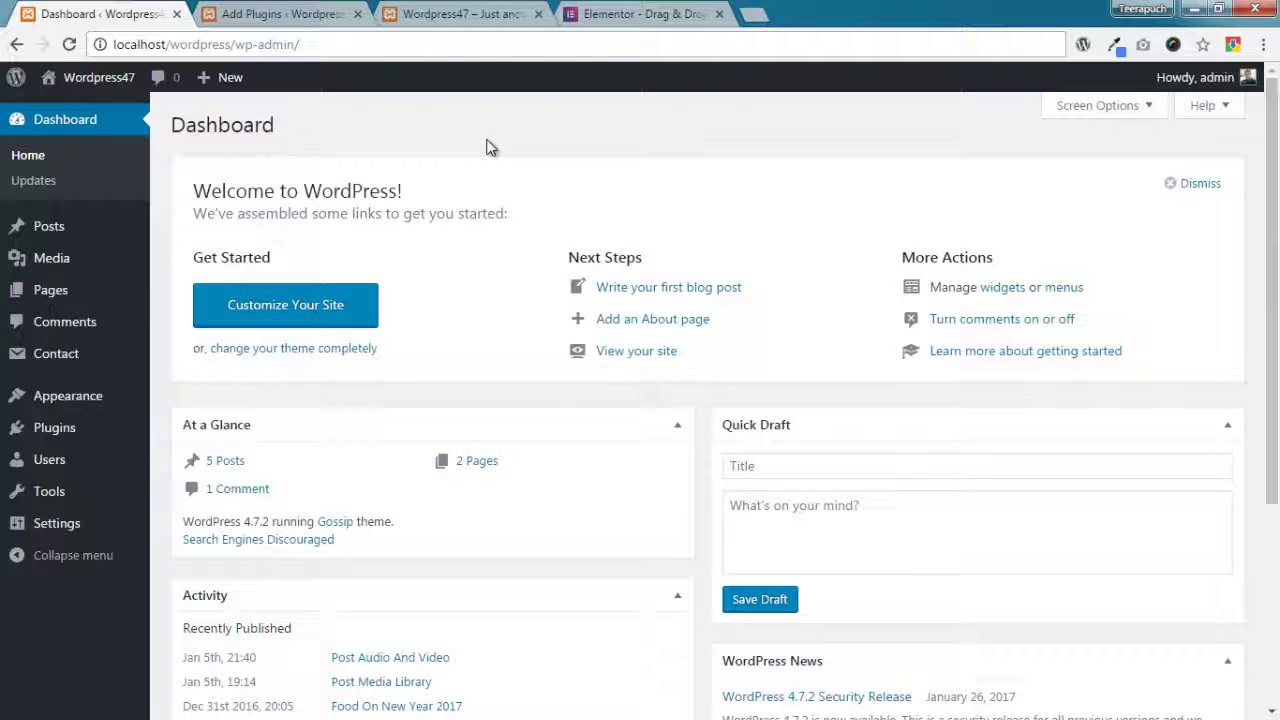
pyautogui.click(455, 14)
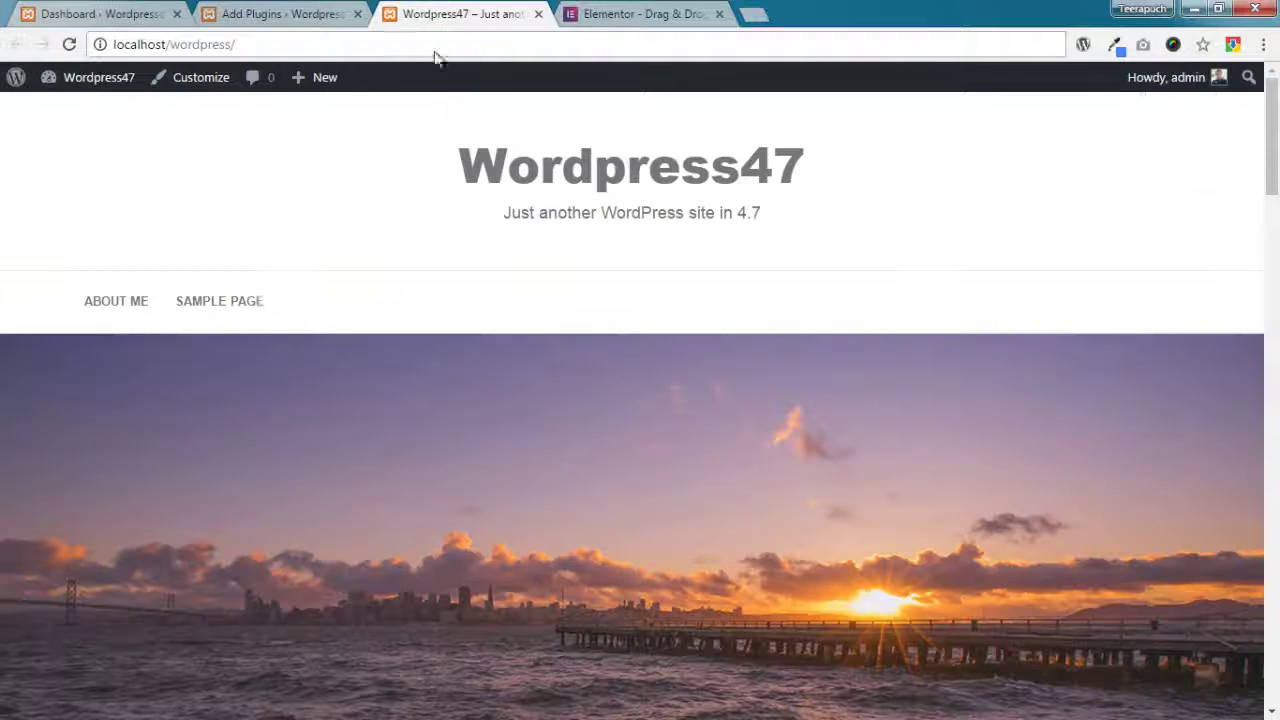
pyautogui.scroll(-3, 543, 251)
pyautogui.scroll(2, 504, 240)
pyautogui.moveTo(80, 189); pyautogui.dragTo(745, 203)
pyautogui.click(946, 217)
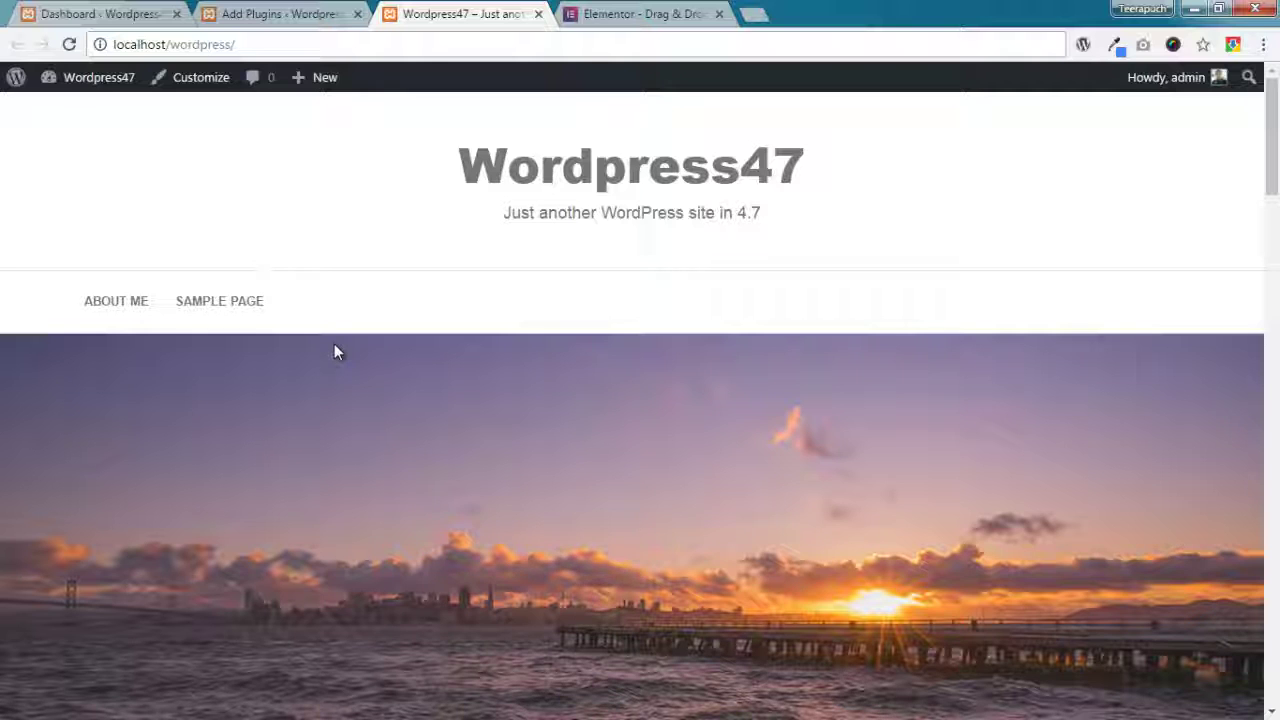
pyautogui.click(128, 14)
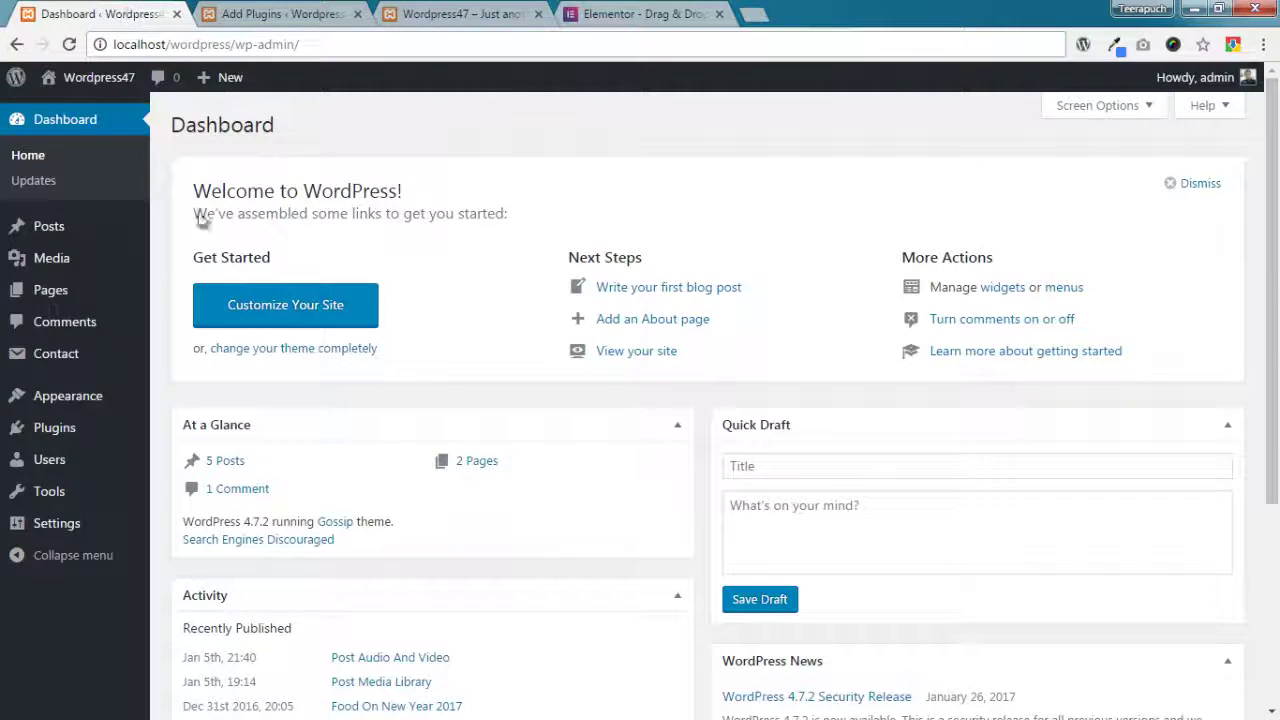
# - Review the introduction and main feature claims on the elementor.com homepage, including the section on theme and page support
pyautogui.click(590, 15)
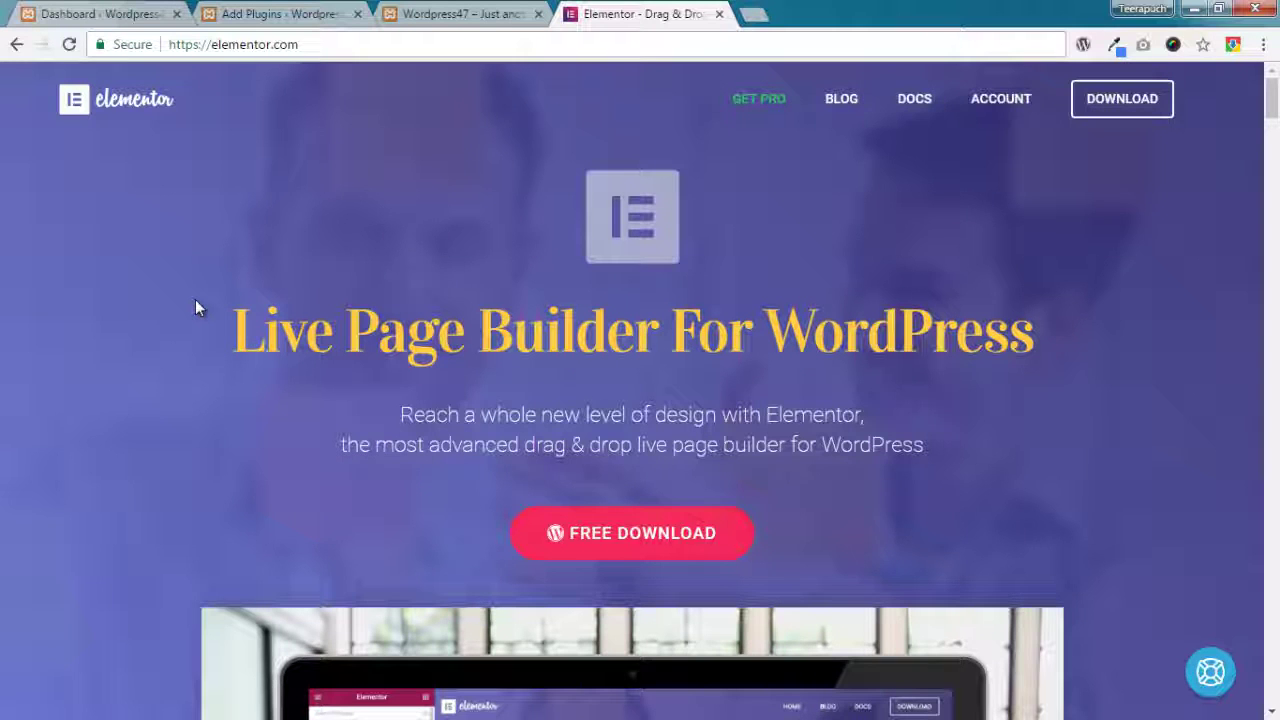
pyautogui.scroll(-5, 195, 300)
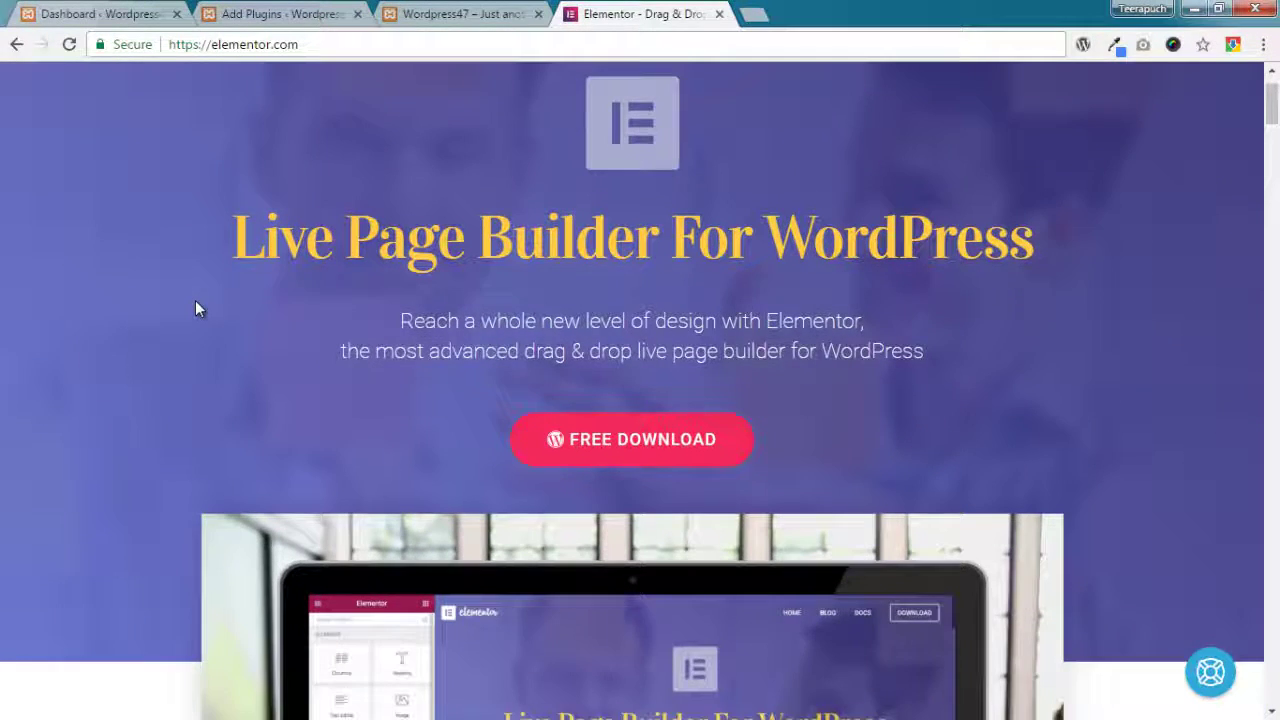
pyautogui.scroll(-4, 195, 308)
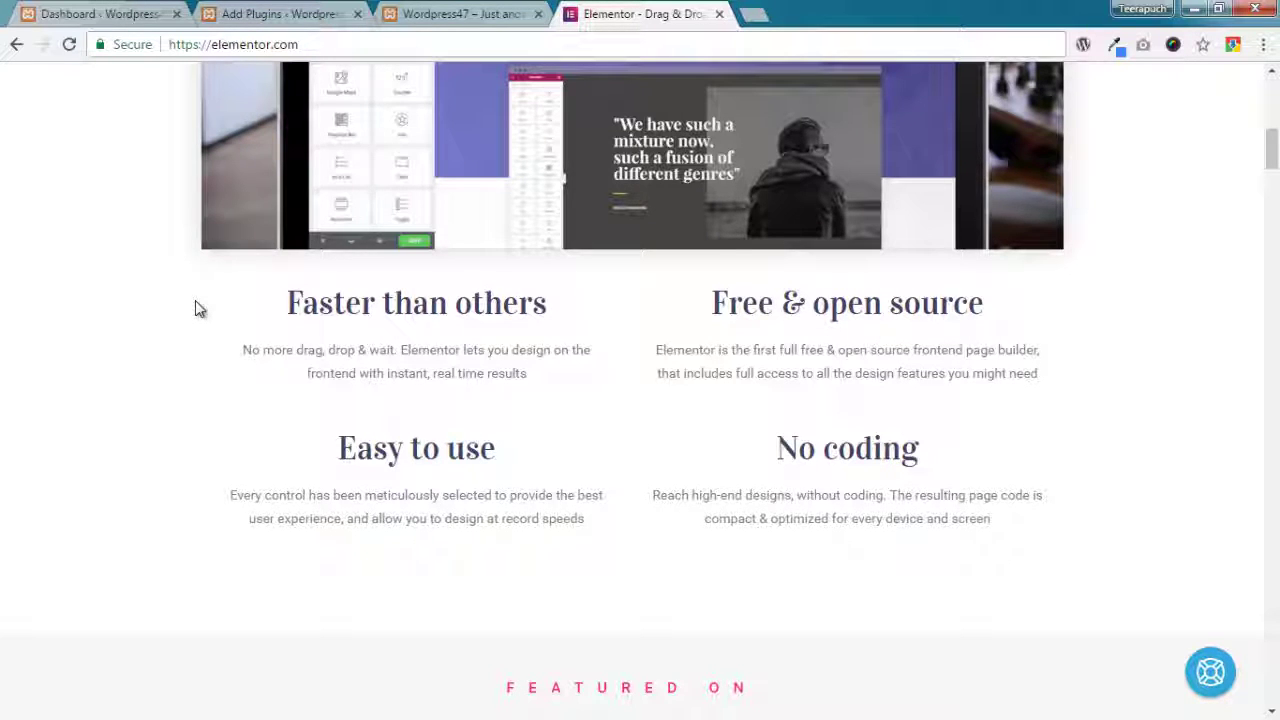
pyautogui.scroll(2, 195, 305)
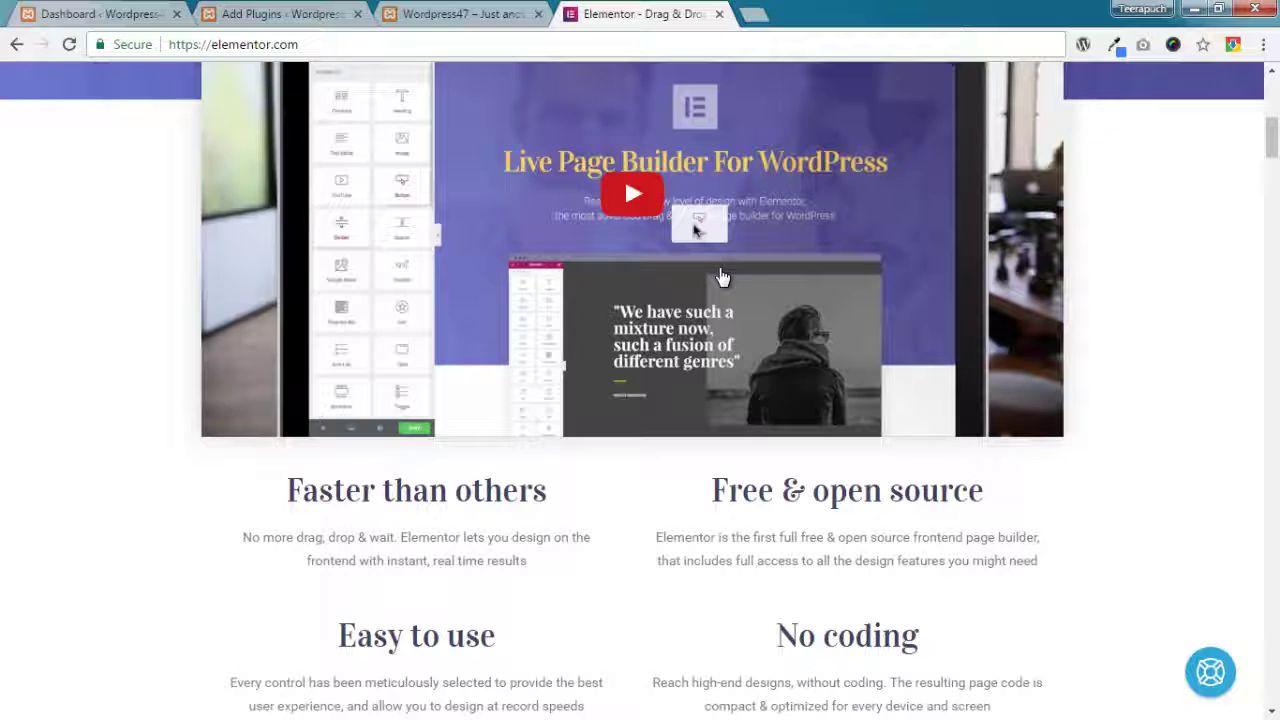
pyautogui.scroll(-9, 722, 277)
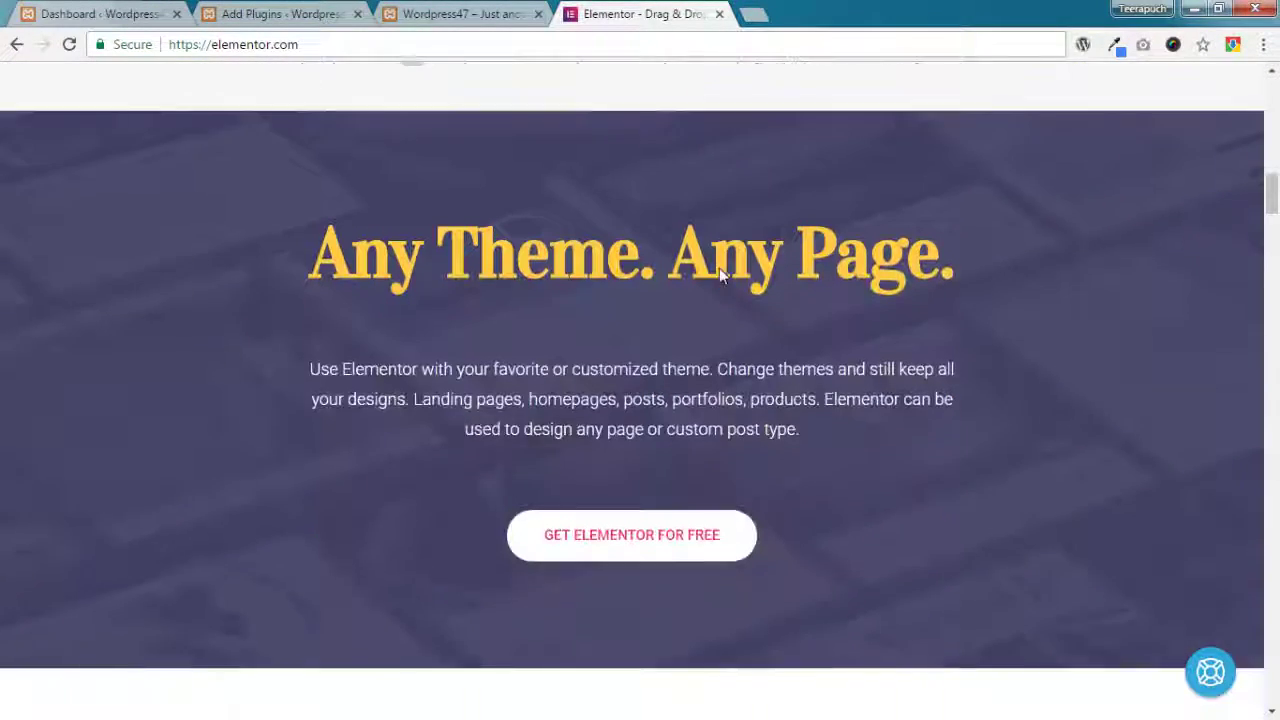
pyautogui.scroll(-3, 719, 267)
pyautogui.scroll(-4, 531, 291)
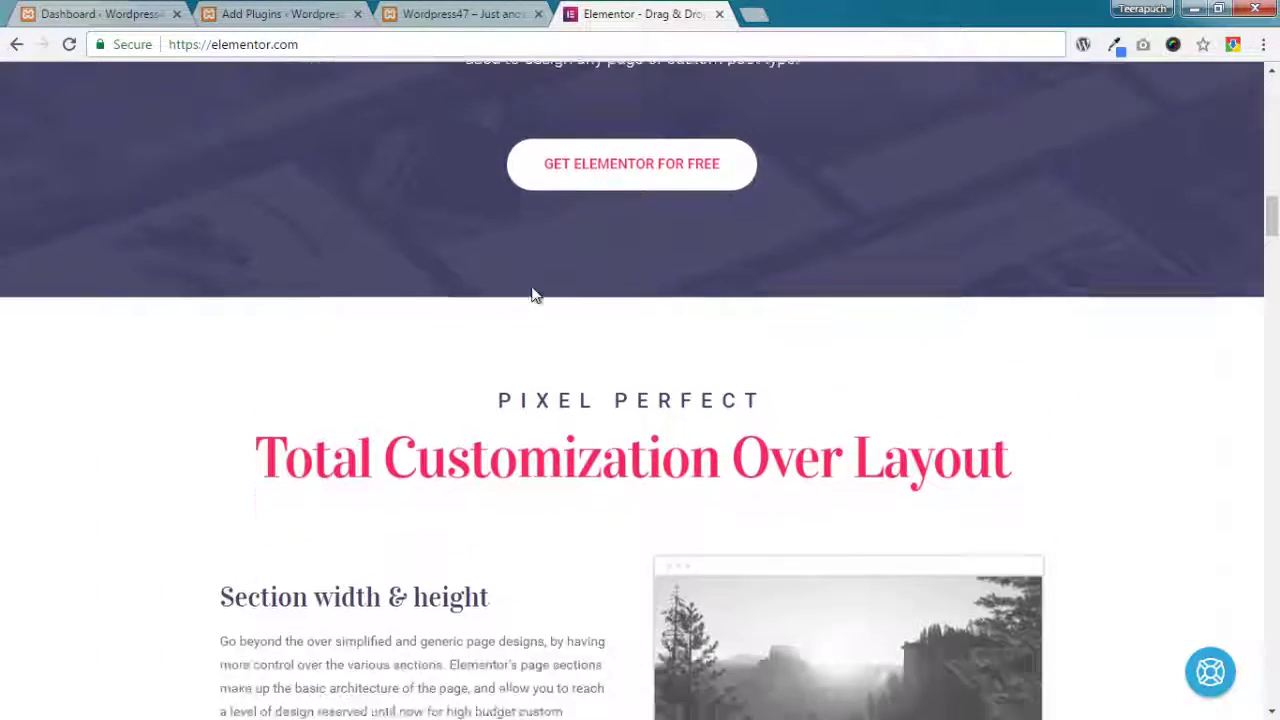
# - Read the elementor.com layout features covering section size, column resizing, content position, padding and margin, and column gap
pyautogui.scroll(-1, 531, 291)
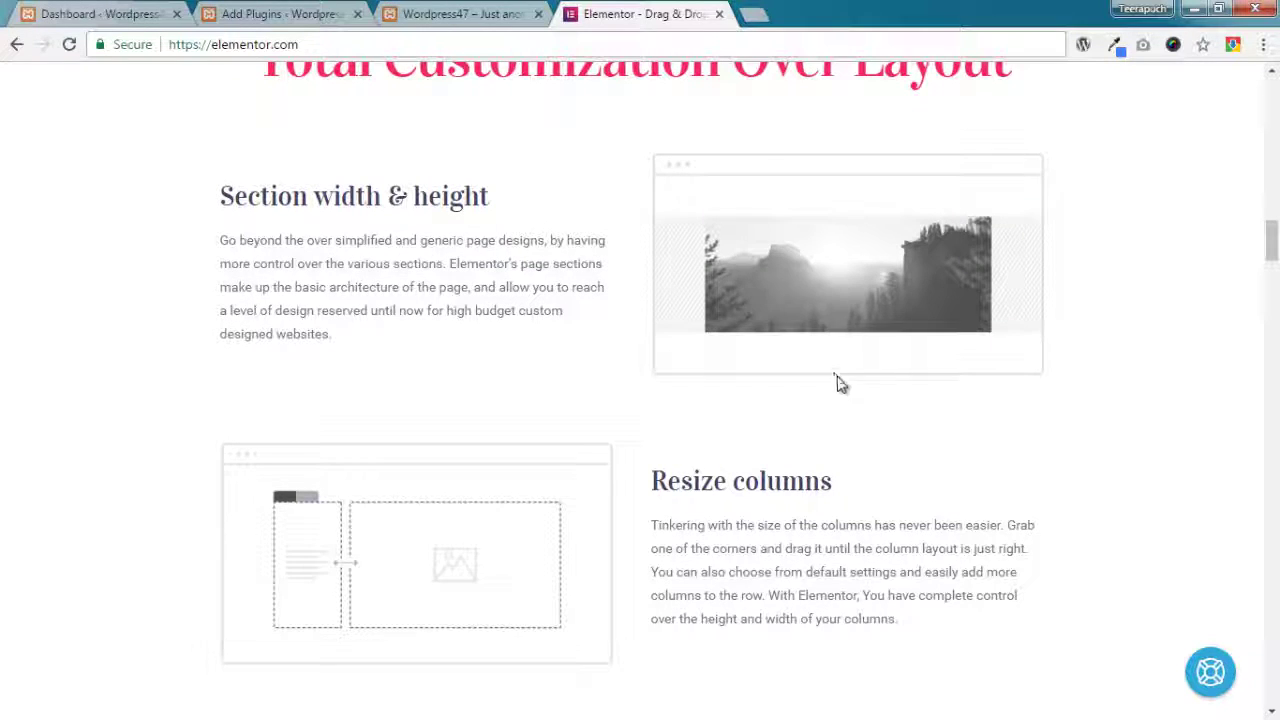
pyautogui.scroll(-2, 451, 334)
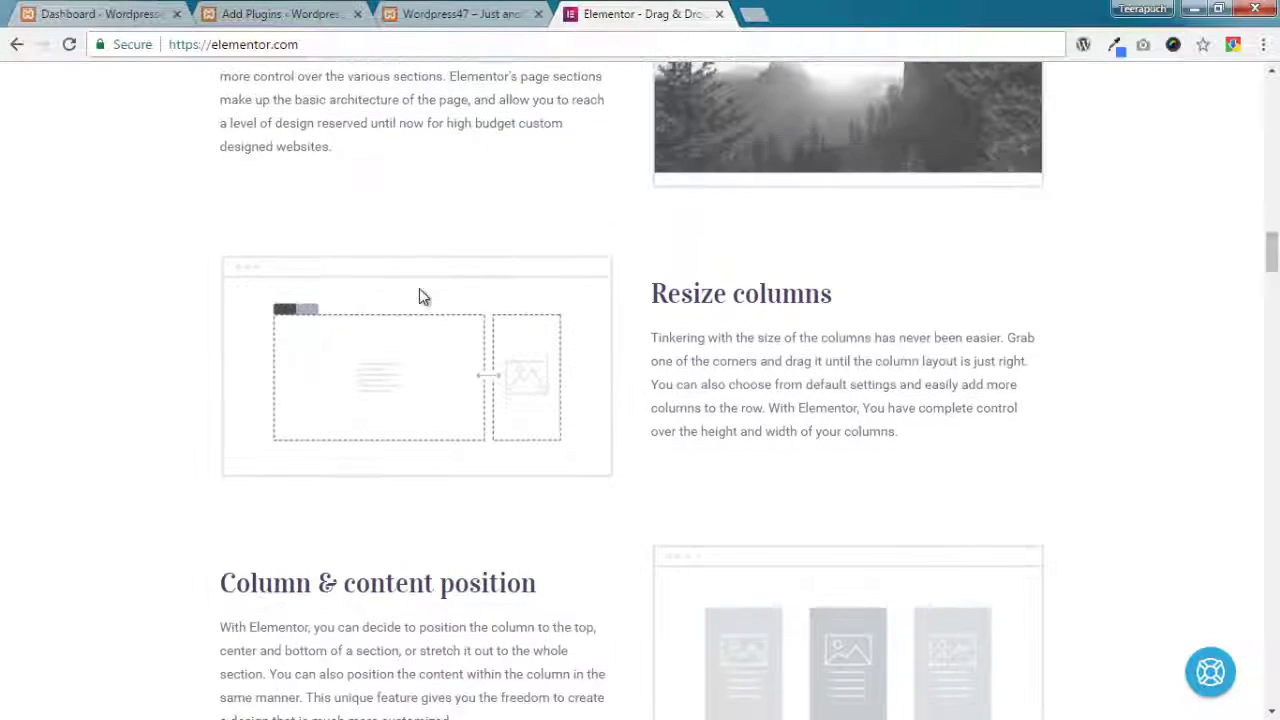
pyautogui.scroll(3, 716, 268)
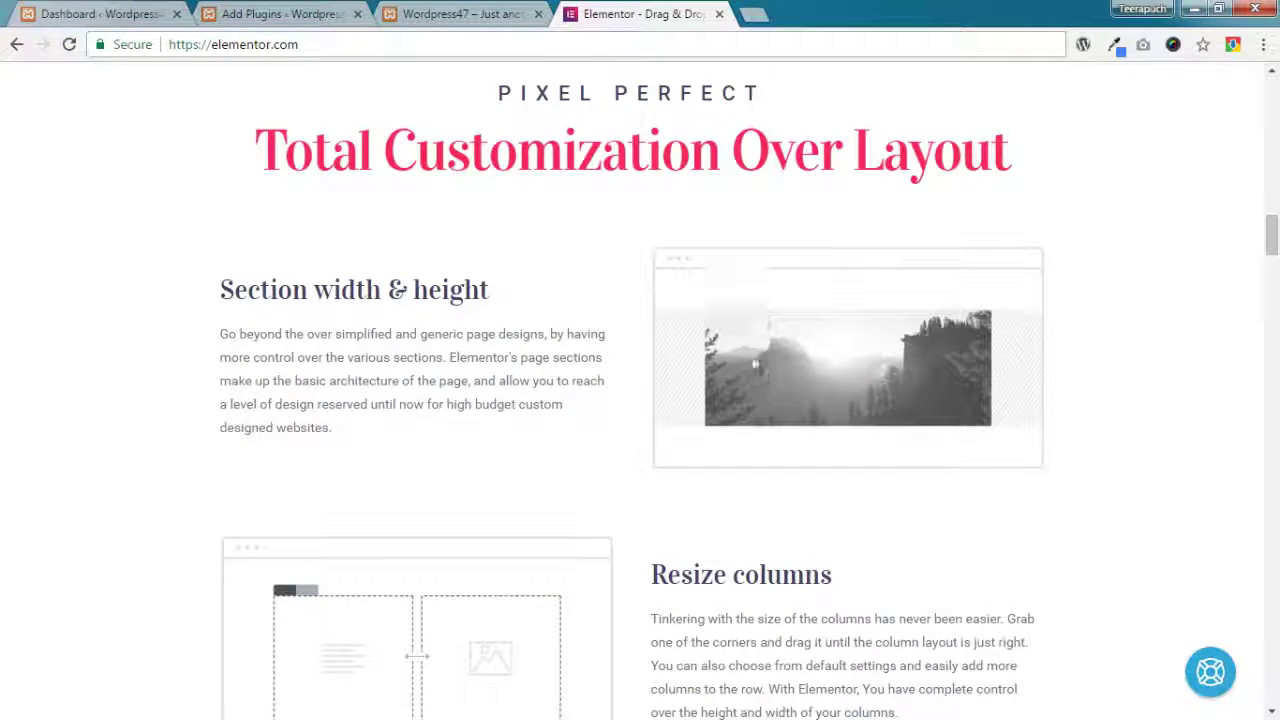
pyautogui.scroll(-6, 465, 390)
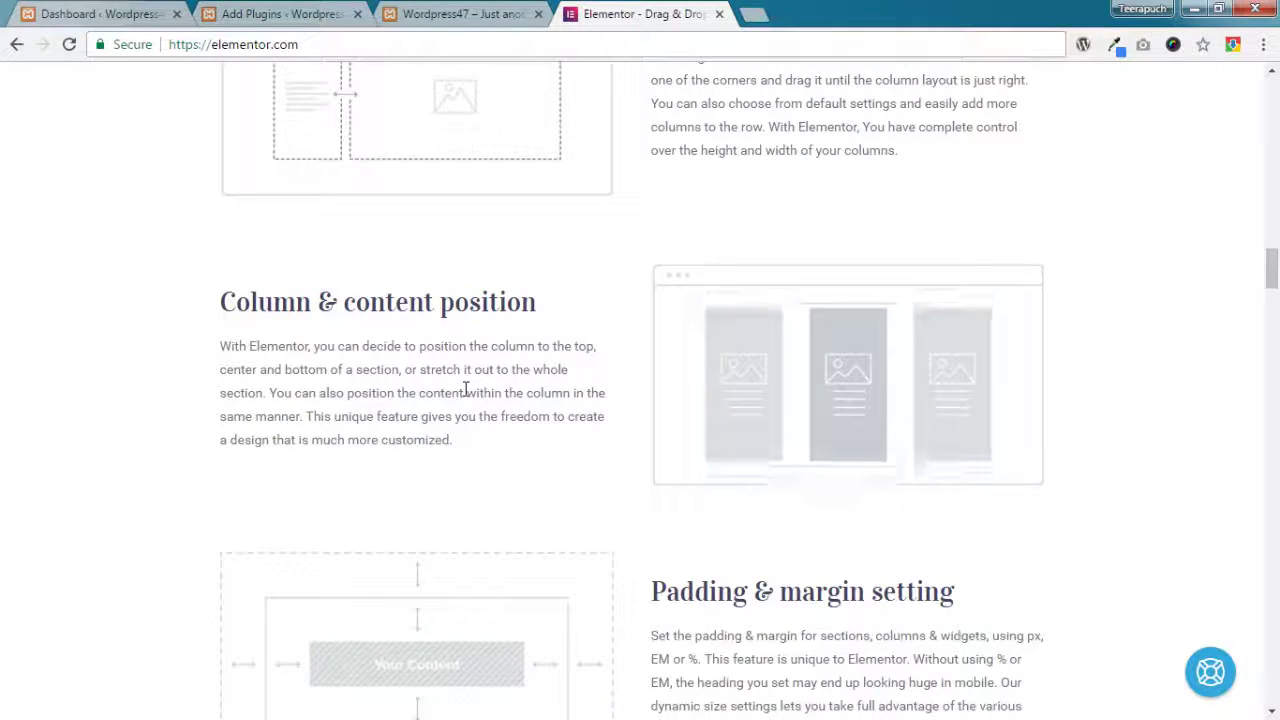
pyautogui.scroll(-2, 717, 426)
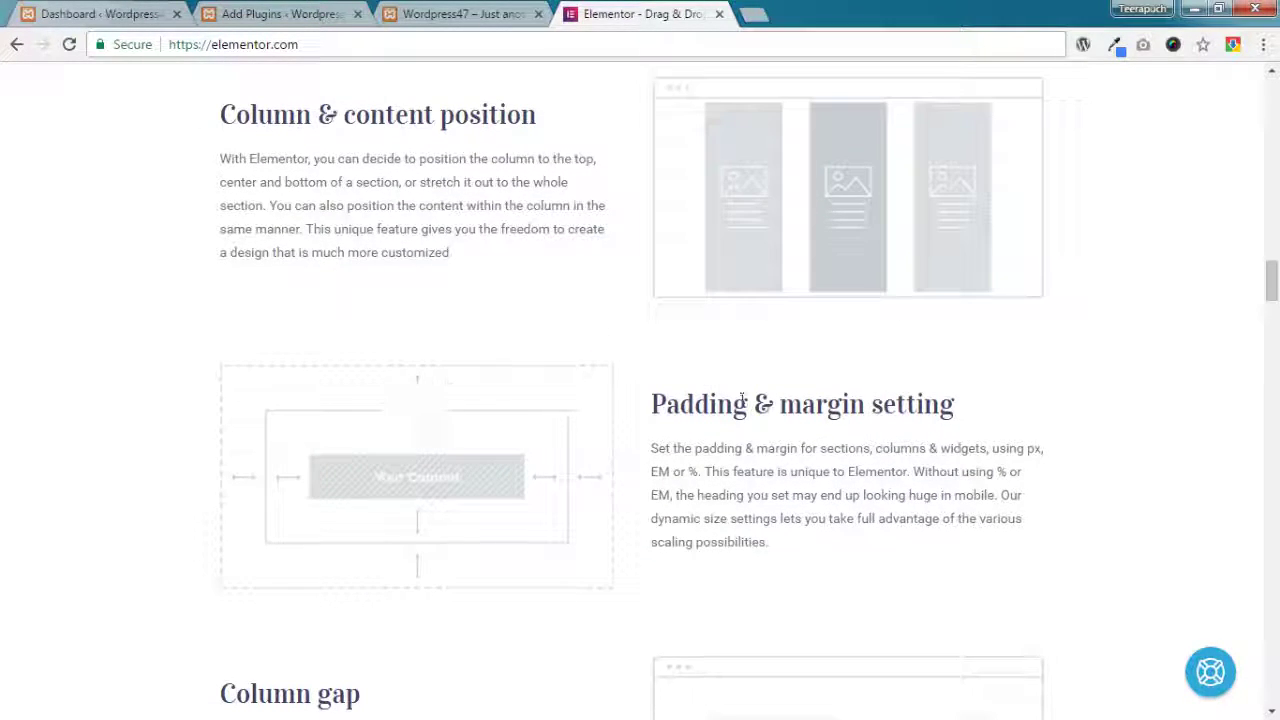
pyautogui.scroll(-3, 464, 445)
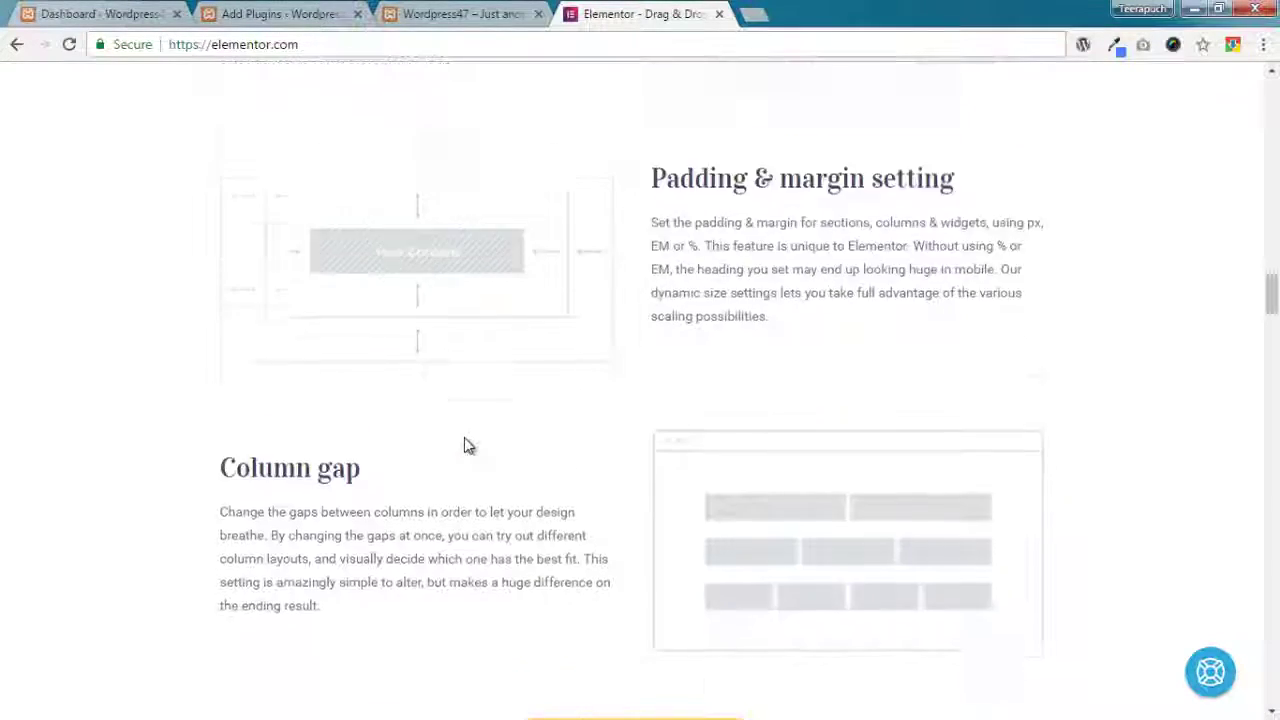
pyautogui.scroll(10, 363, 220)
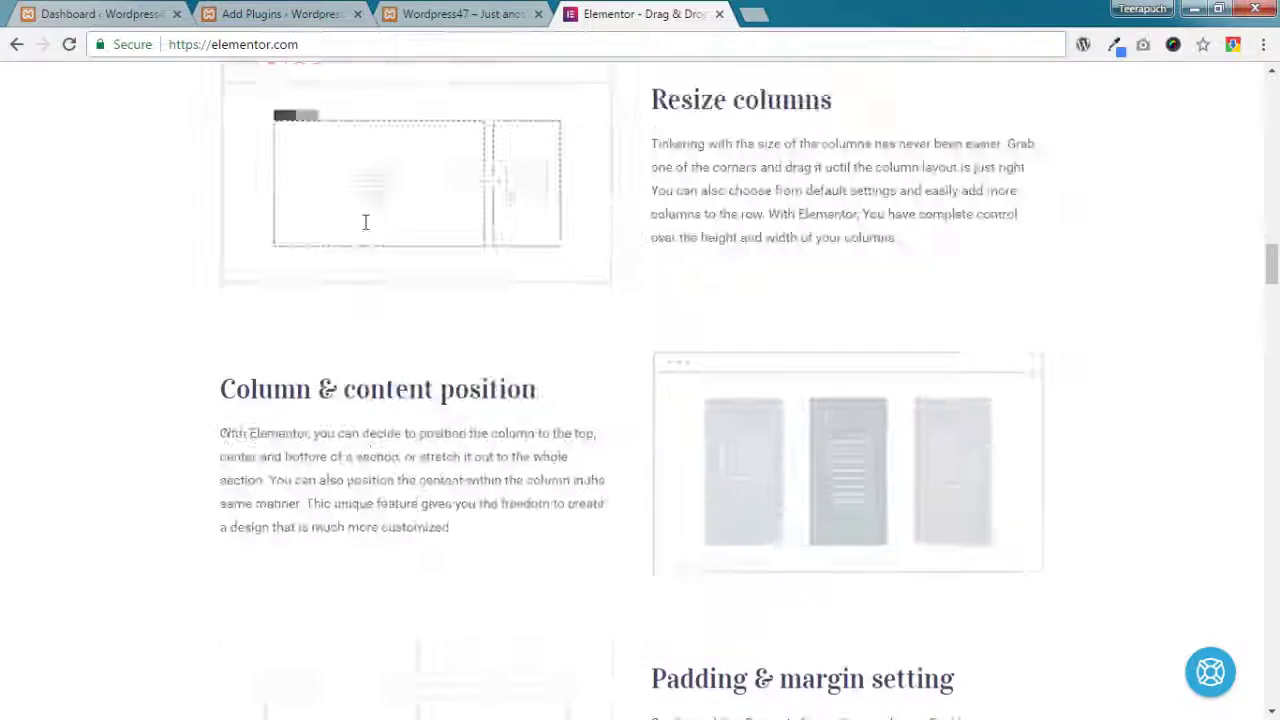
pyautogui.scroll(10, 295, 245)
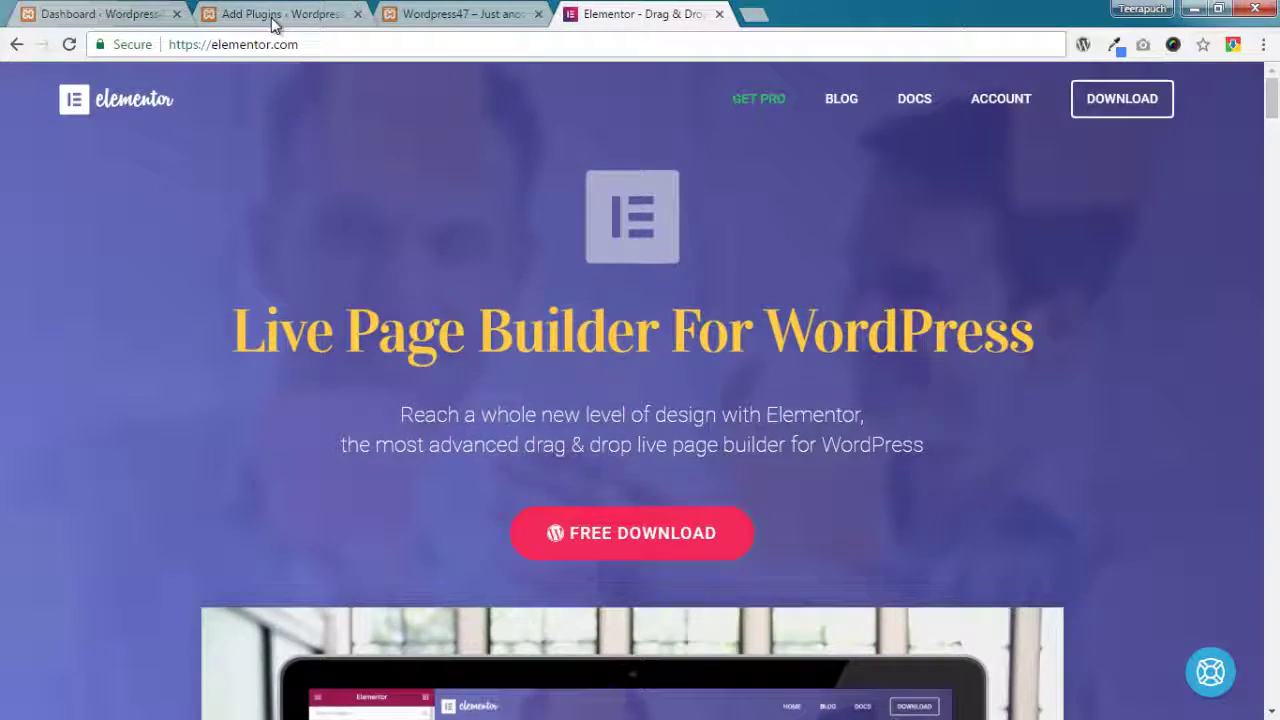
# - Install and activate the Elementor Page Builder plugin from the "elementor" results in Add Plugins
pyautogui.click(271, 17)
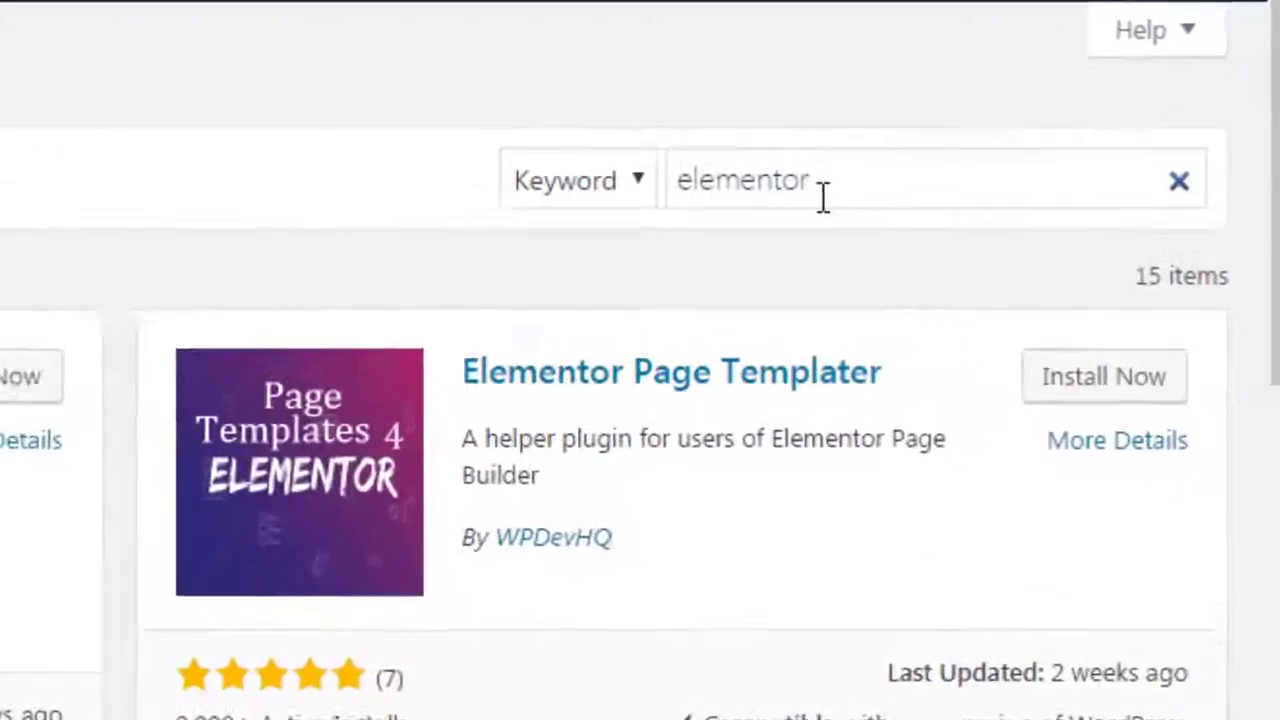
pyautogui.moveTo(822, 196); pyautogui.dragTo(628, 168)
pyautogui.click(534, 124)
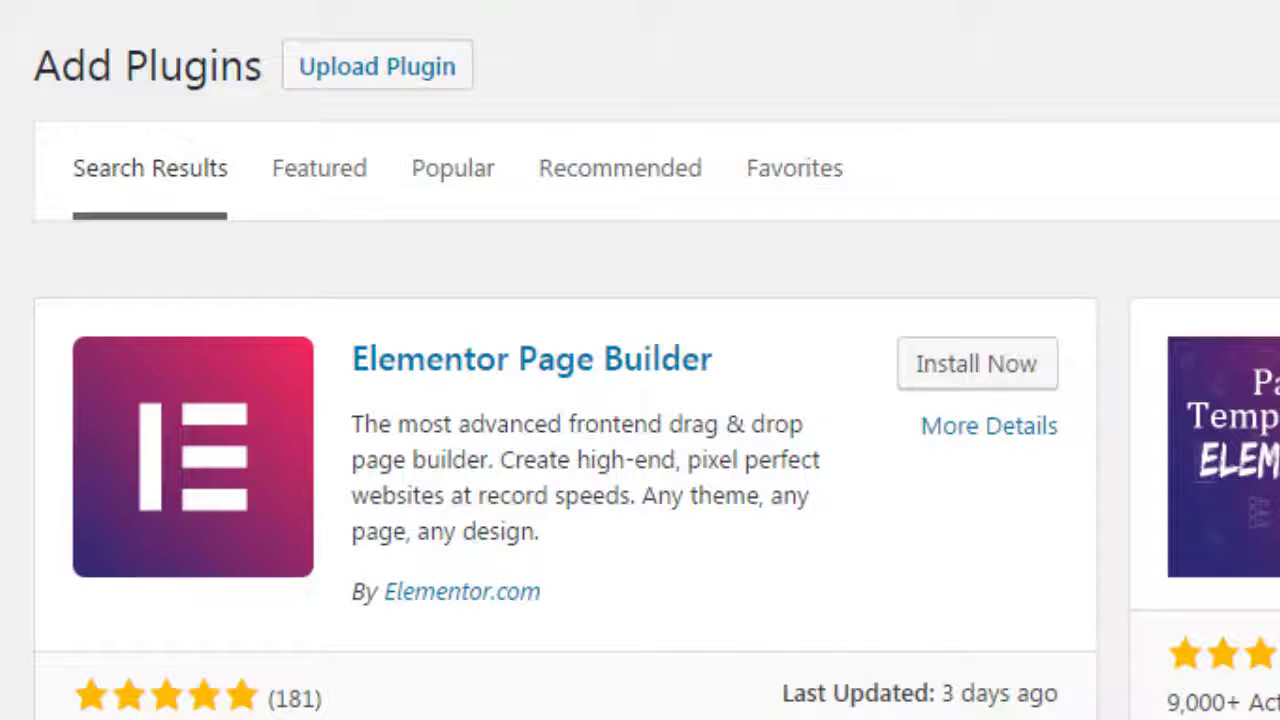
pyautogui.moveTo(1275, 712); pyautogui.dragTo(1080, 323)
pyautogui.click(1037, 282)
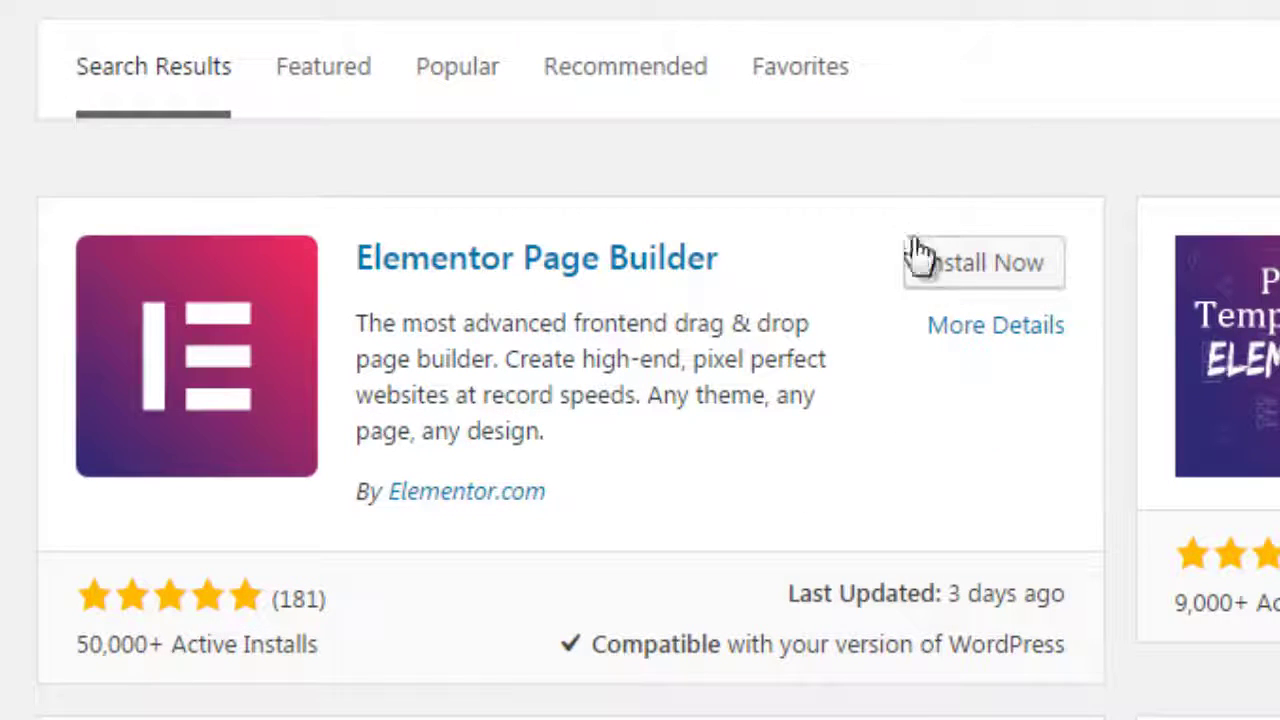
pyautogui.click(978, 270)
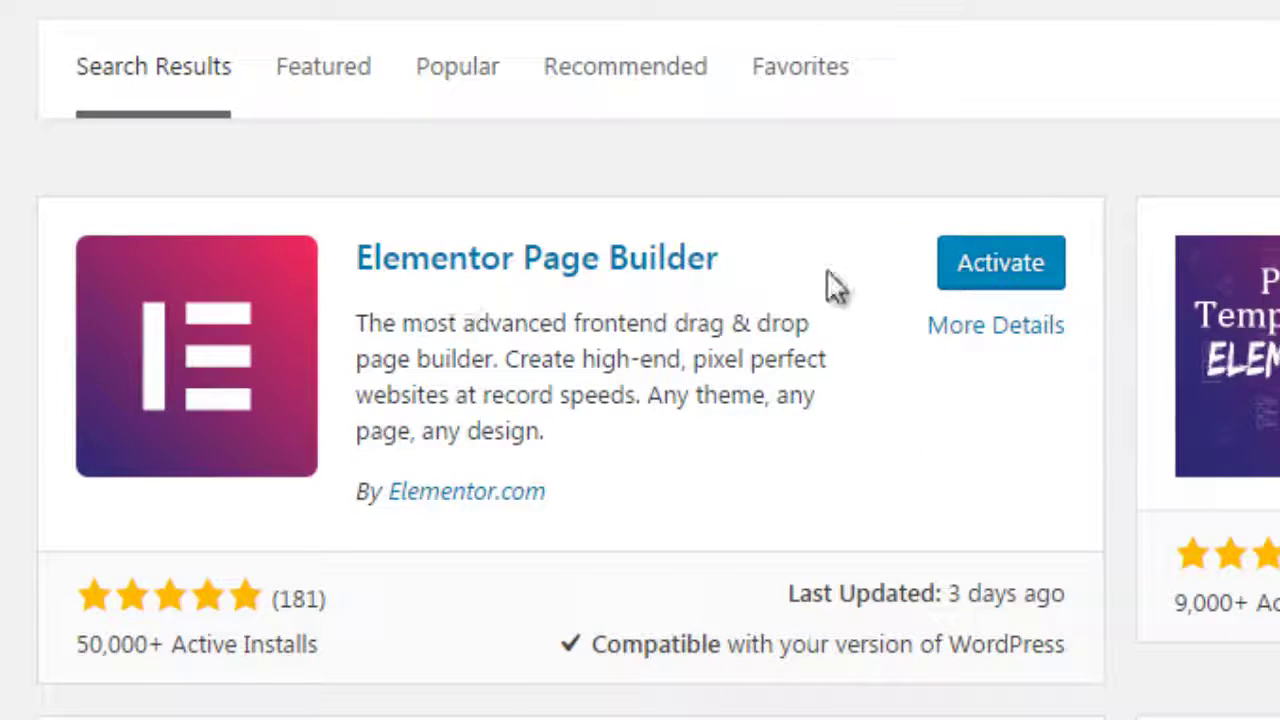
pyautogui.click(995, 272)
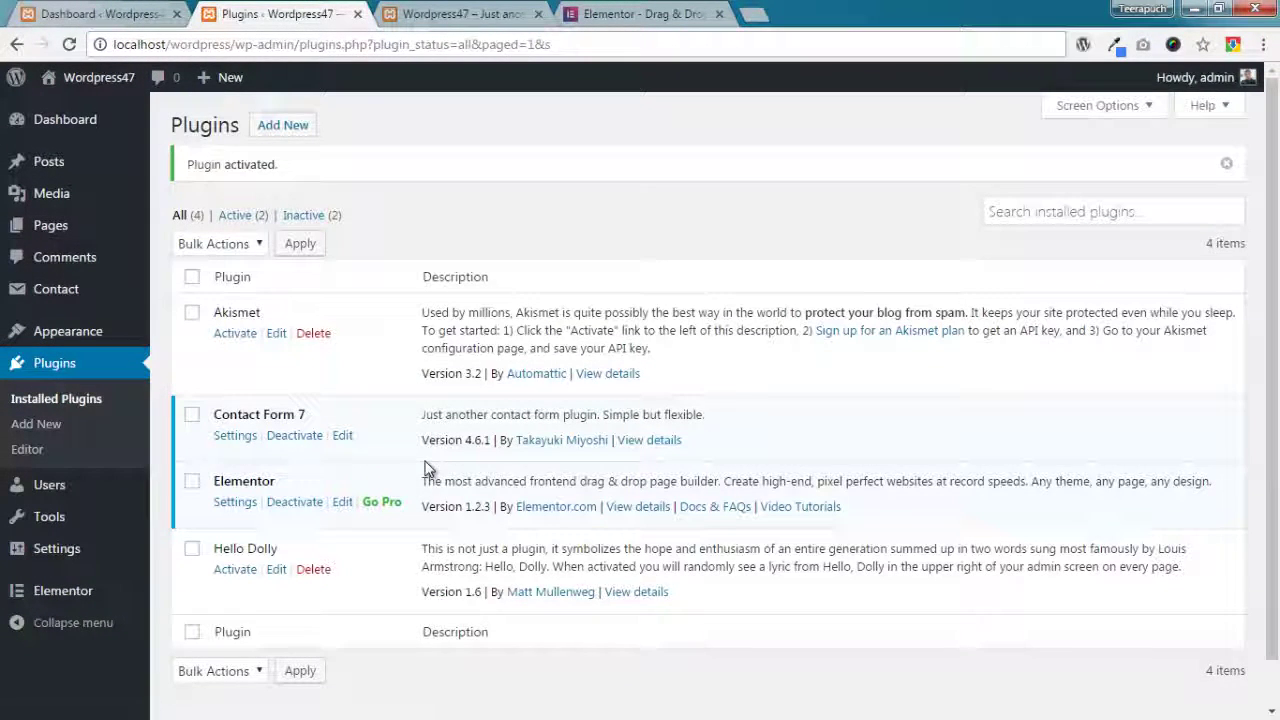
# - Open the Elementor plugin's settings and review the general, style and usage data tracking options
pyautogui.doubleClick(249, 484)
pyautogui.click(524, 226)
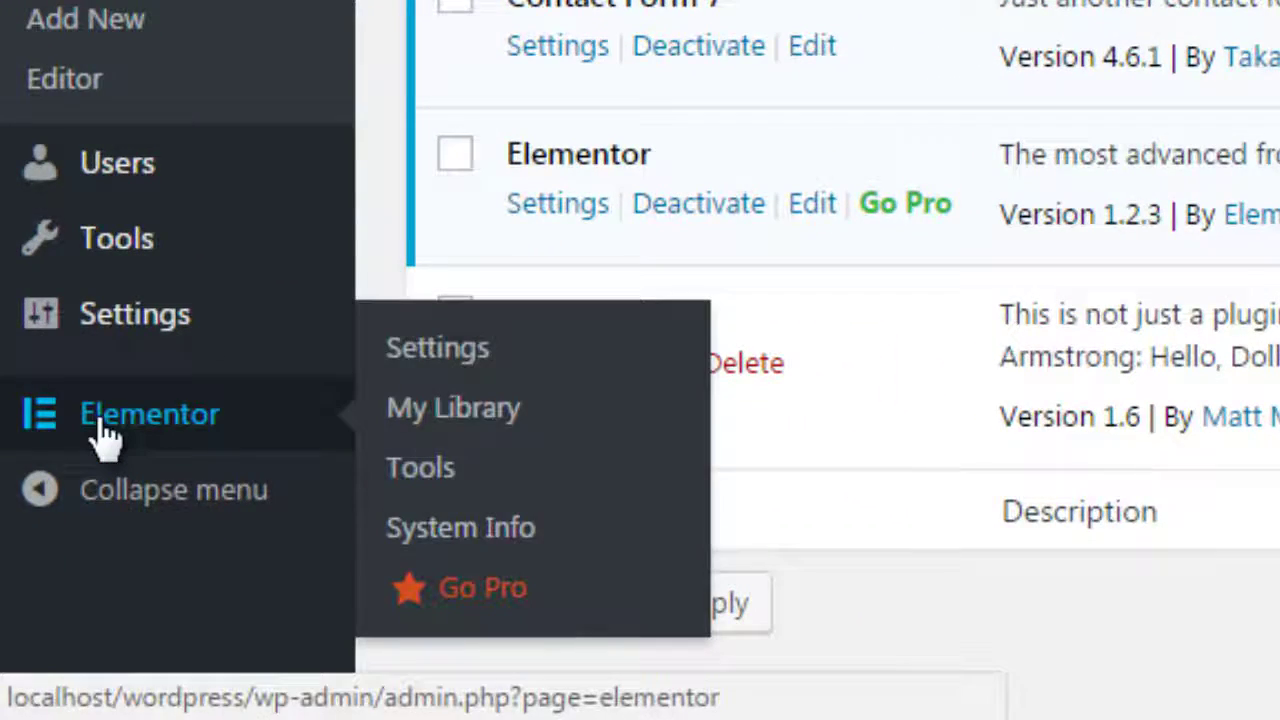
pyautogui.click(463, 354)
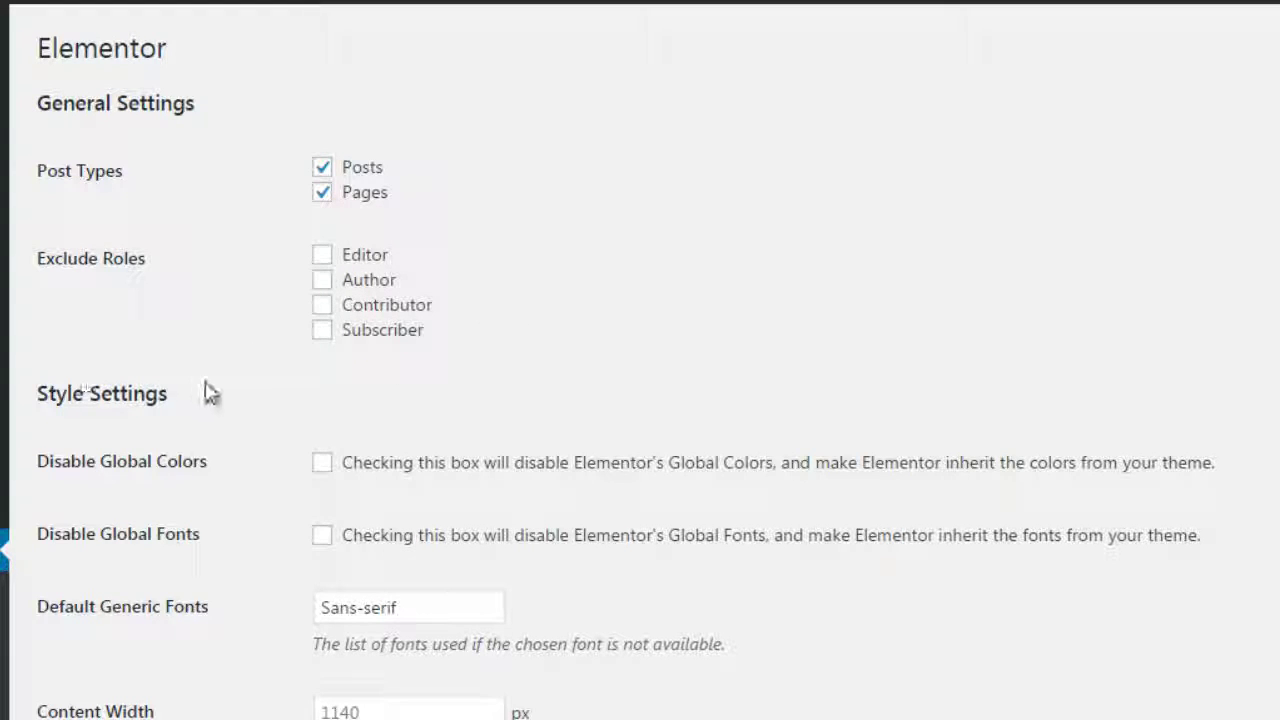
pyautogui.scroll(-3, 270, 388)
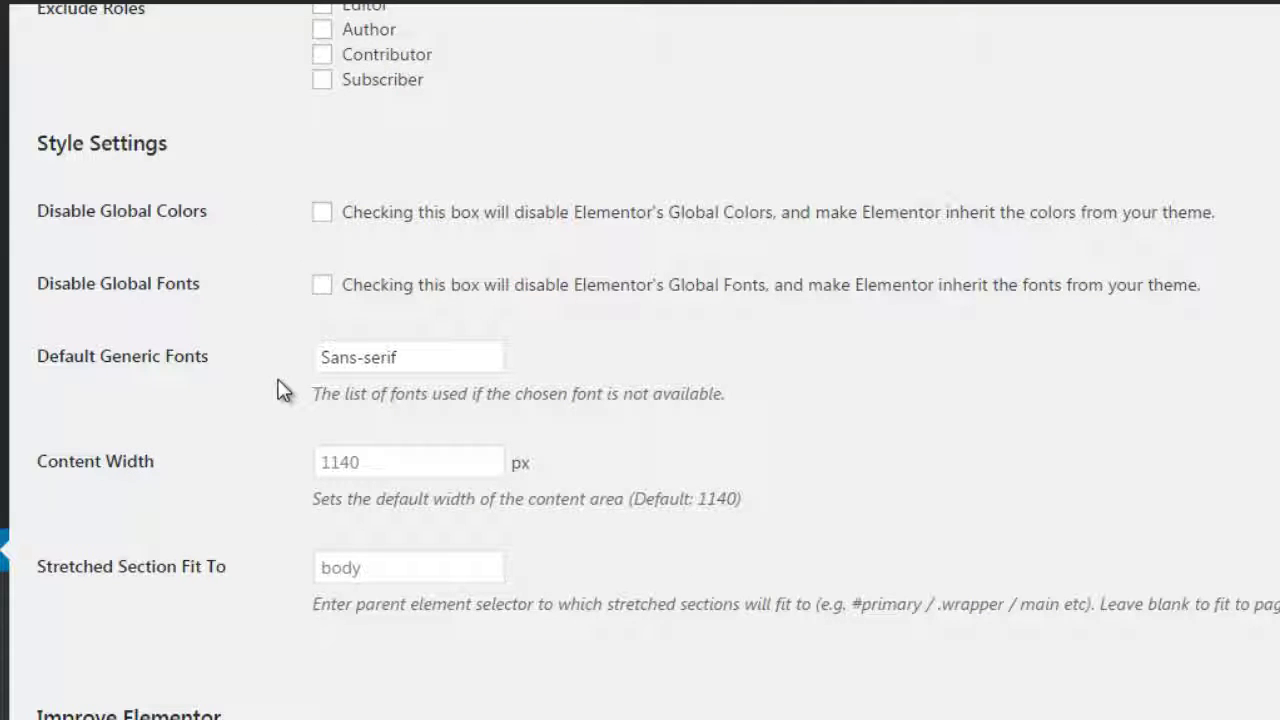
pyautogui.scroll(-1, 283, 390)
pyautogui.scroll(-2, 283, 390)
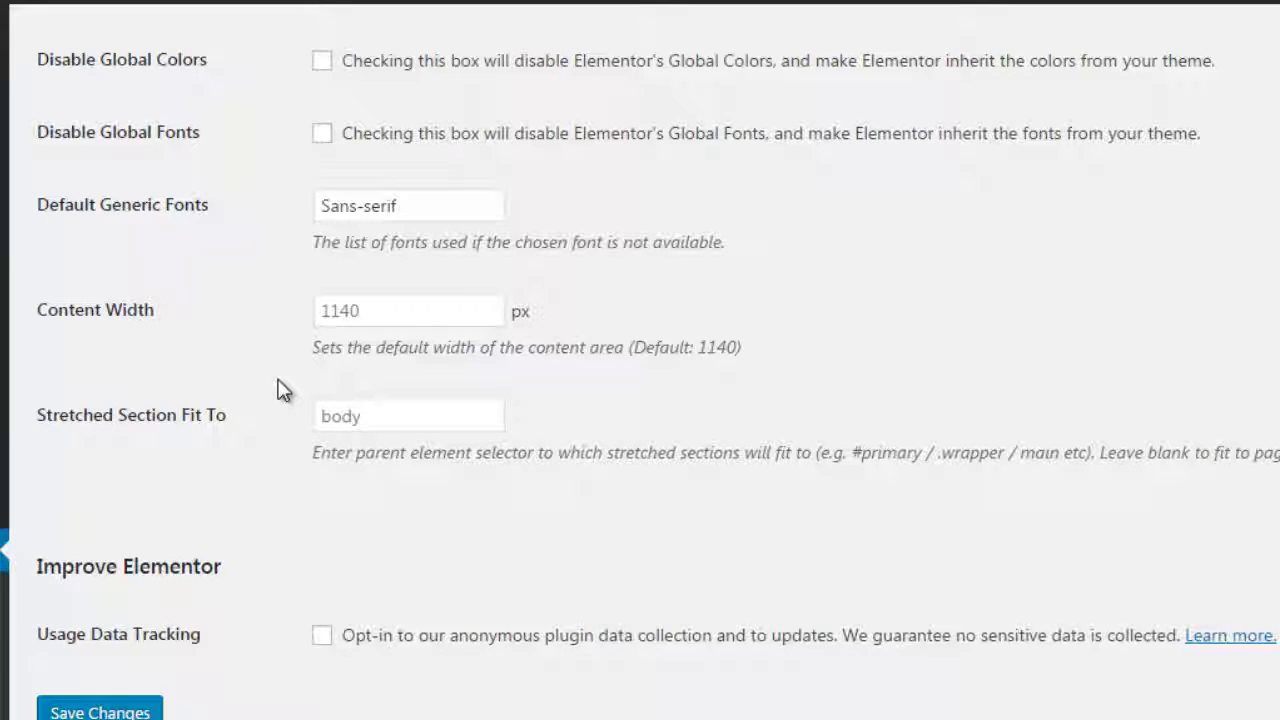
pyautogui.scroll(5, 206, 366)
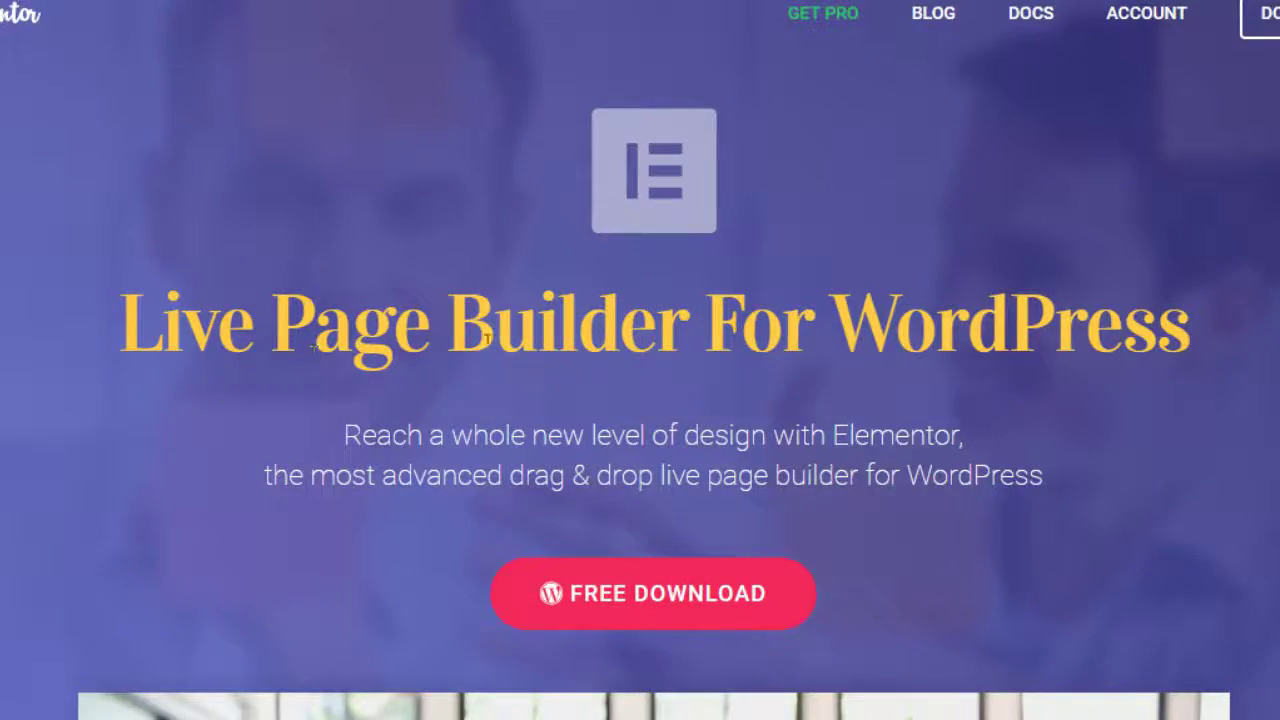
# - Switch to the elementor.com homepage and look through the ready-made page template gallery under "Don't Settle For Less Than Stunning"
pyautogui.scroll(-15, 683, 315)
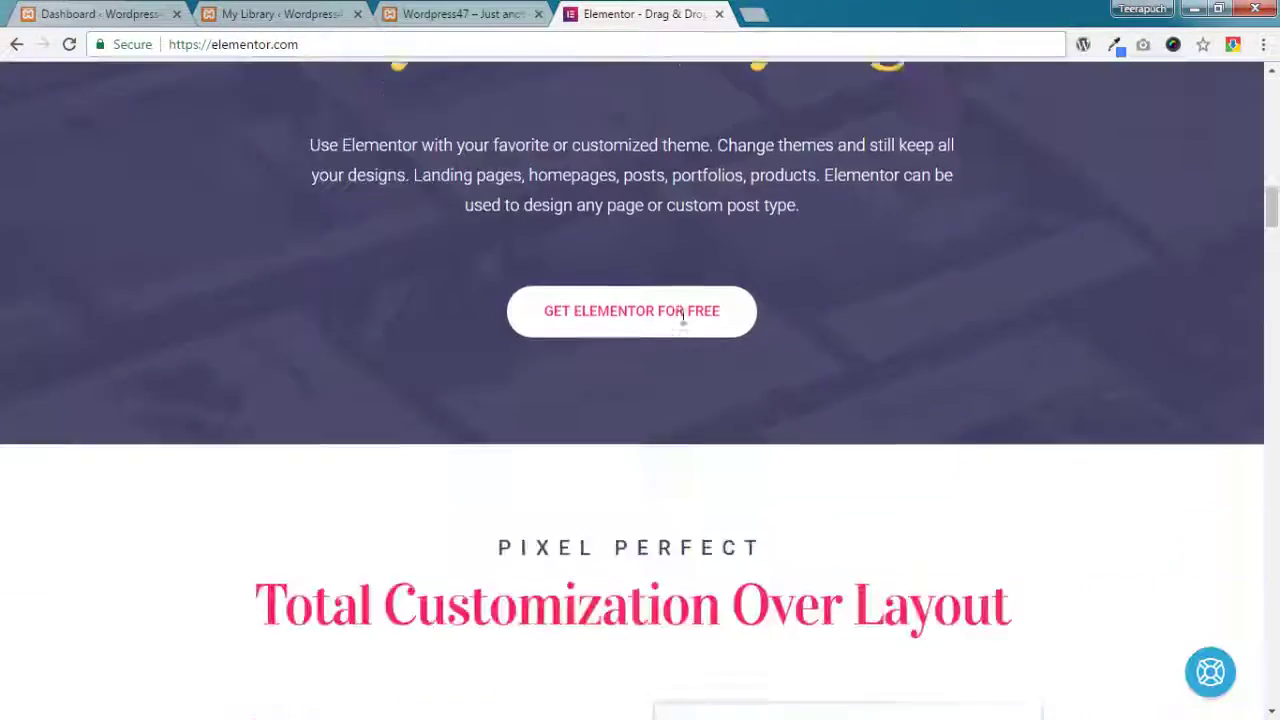
pyautogui.scroll(-15, 683, 318)
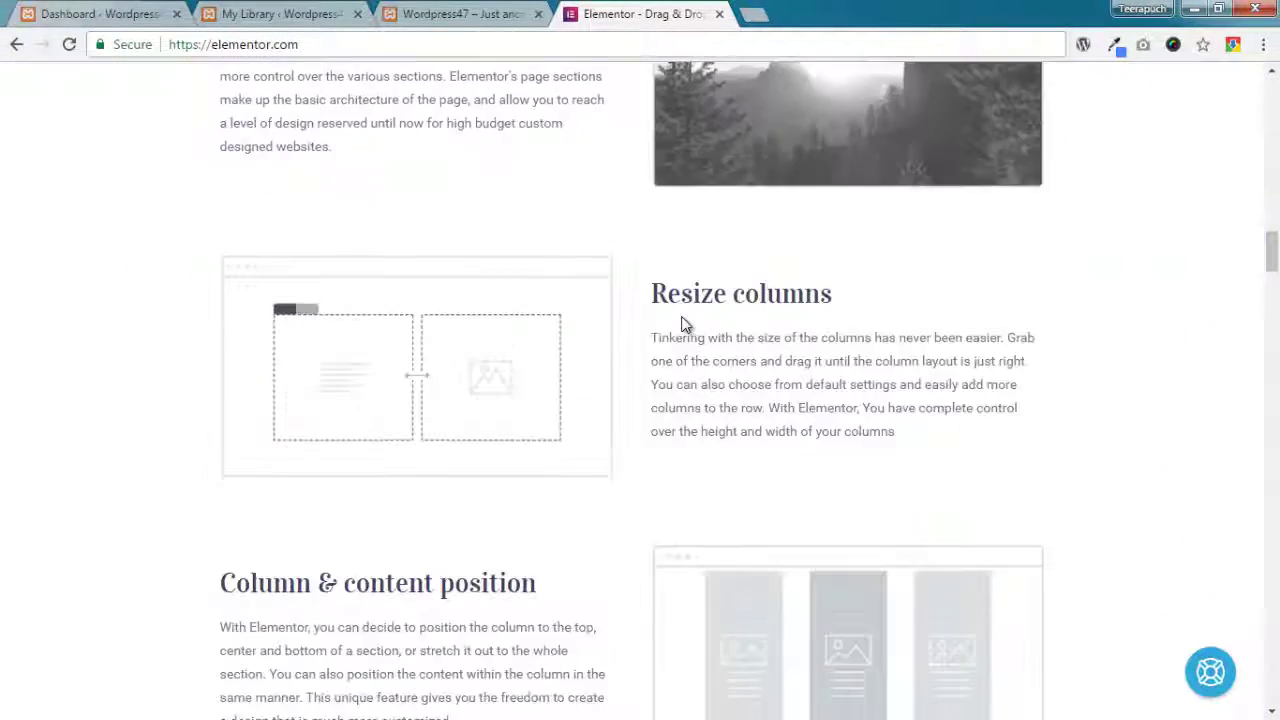
pyautogui.scroll(-5, 683, 325)
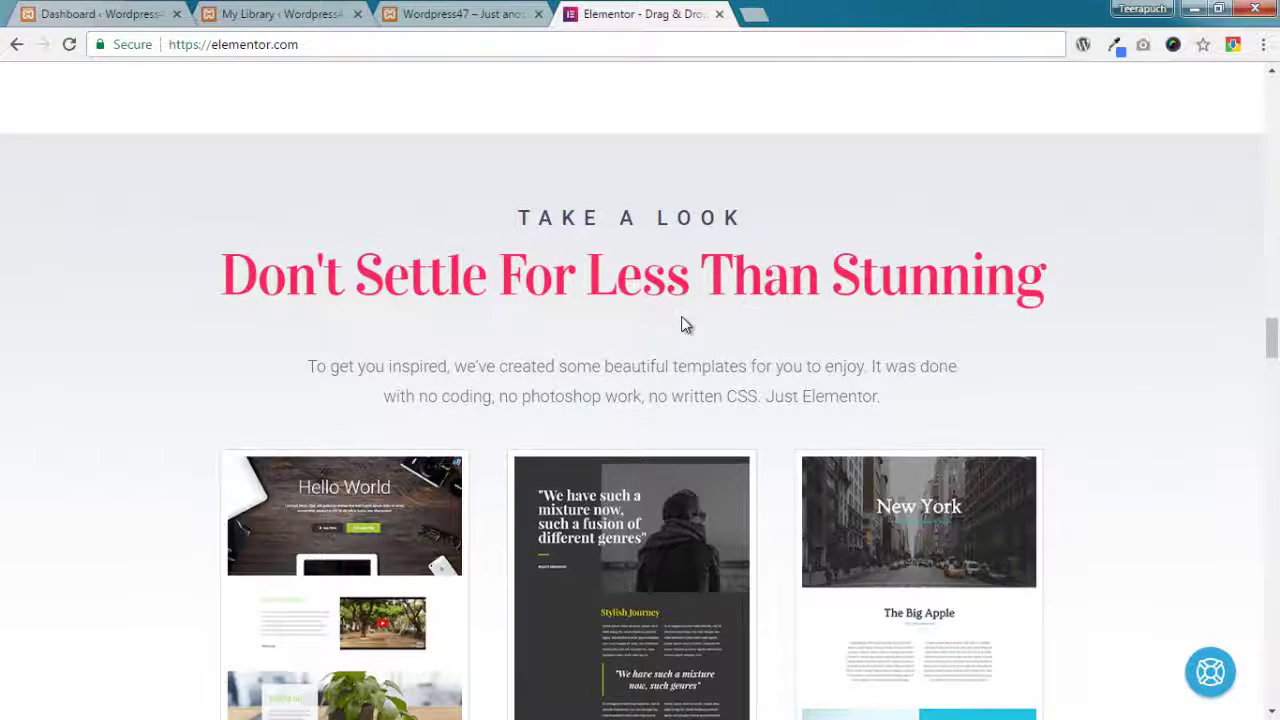
pyautogui.scroll(-2, 683, 323)
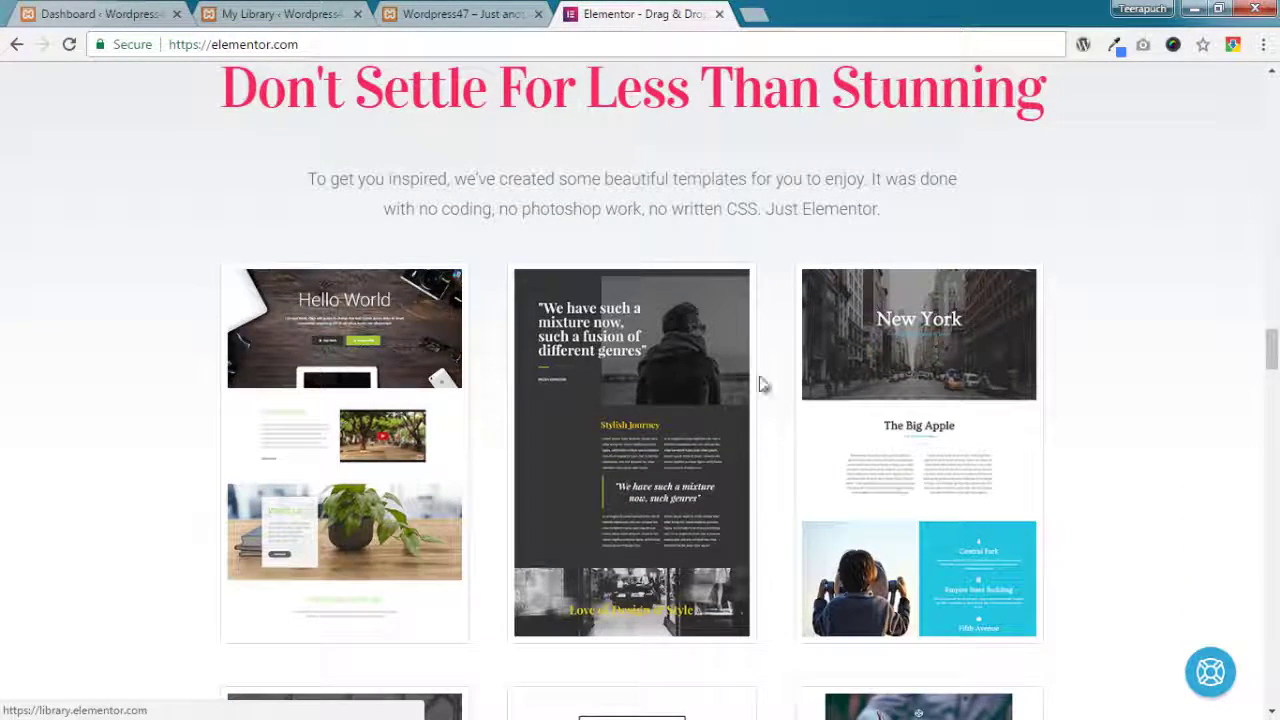
pyautogui.scroll(-4, 851, 391)
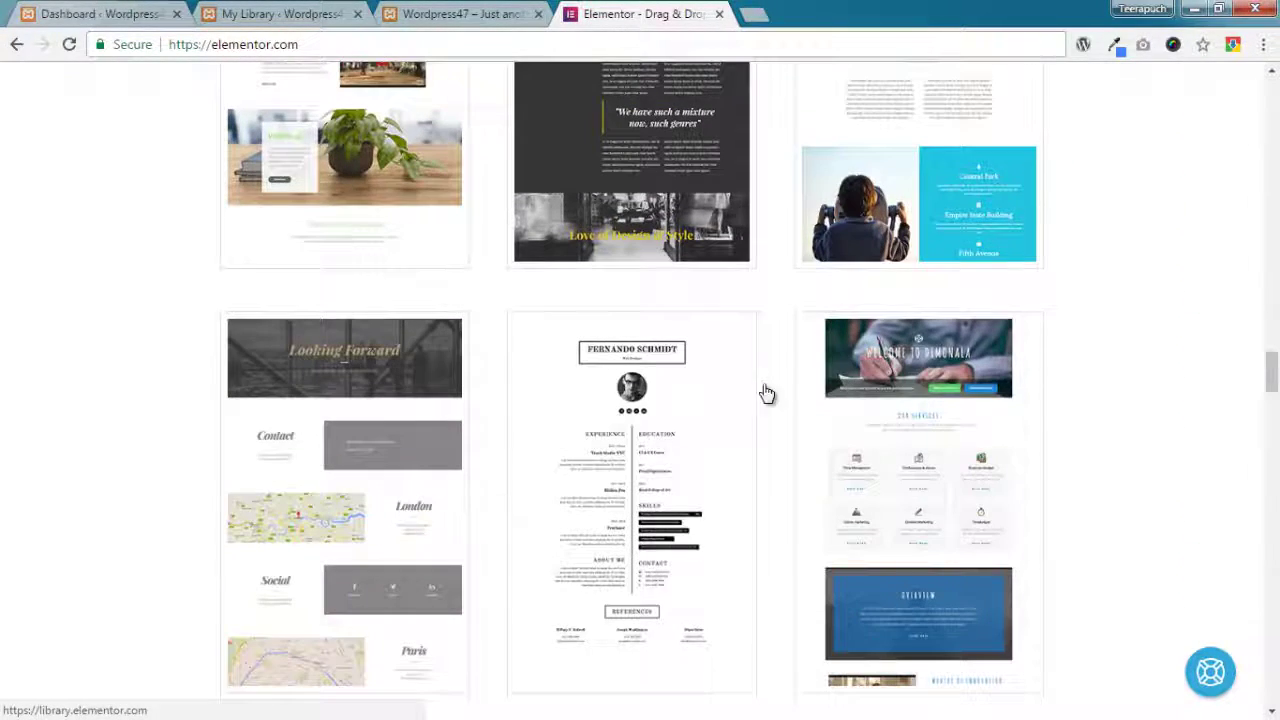
# - Return to the WordPress admin and review Elementor's Regenerate CSS, Sync Library and Replace URL tools
pyautogui.click(85, 14)
pyautogui.click(202, 18)
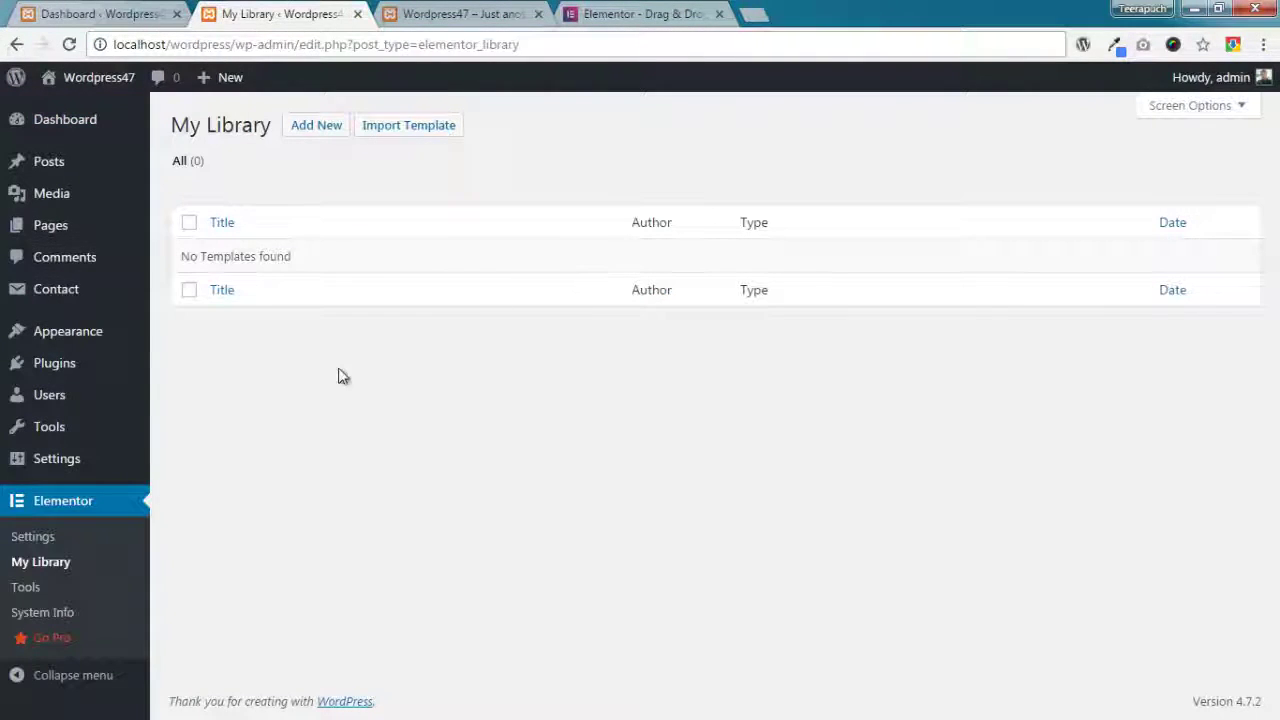
pyautogui.click(24, 588)
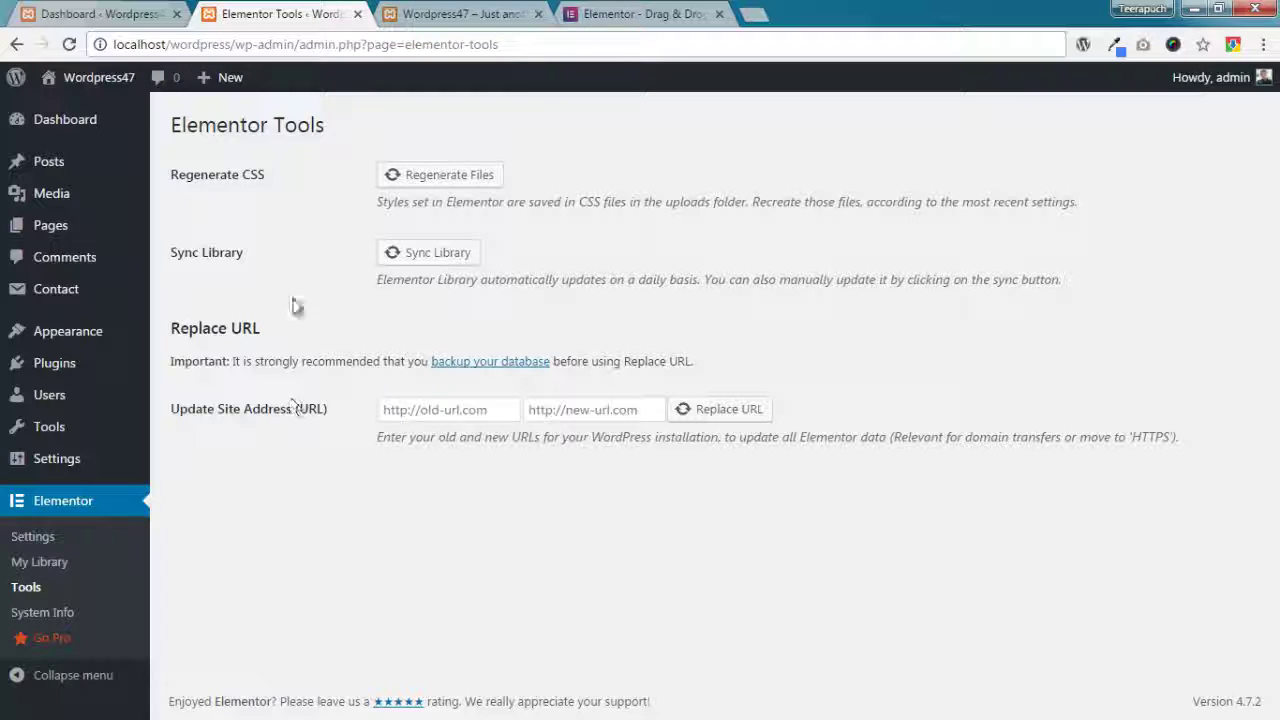
pyautogui.click(423, 188)
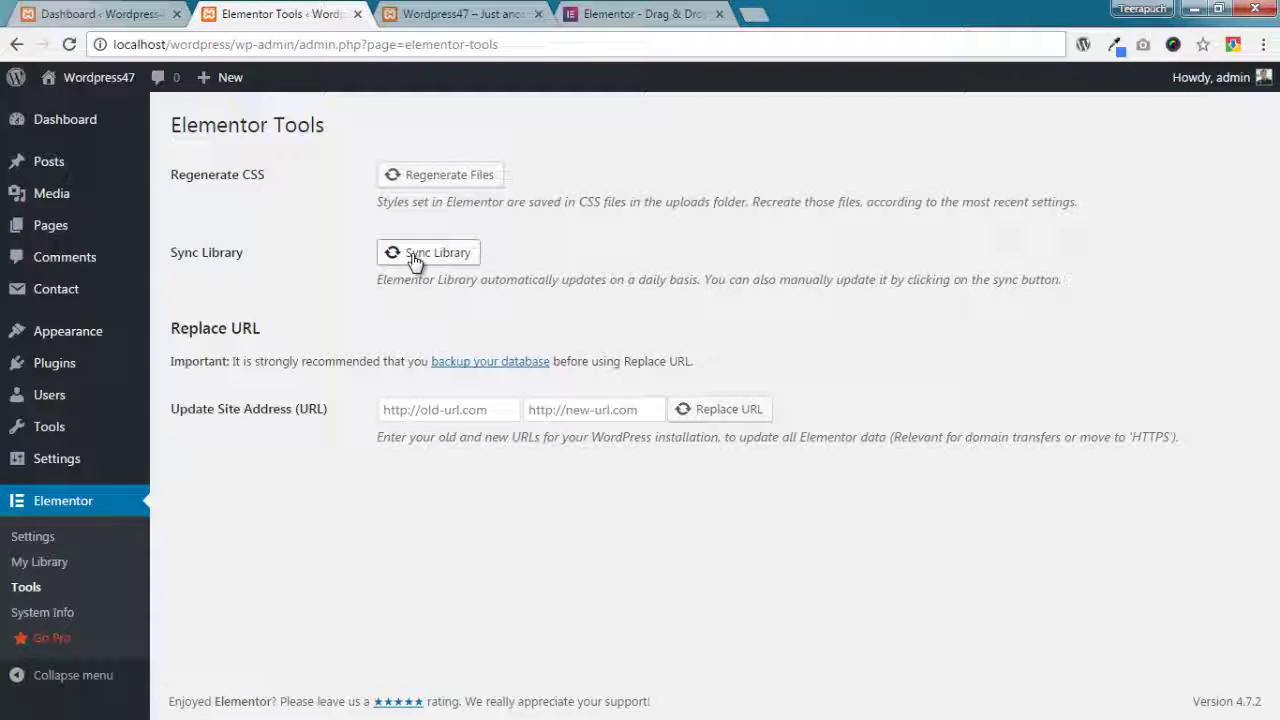
# - Review Elementor's System Info, covering the server and WordPress environments, memory limit, theme, user, active plugins and copyable report
pyautogui.click(62, 613)
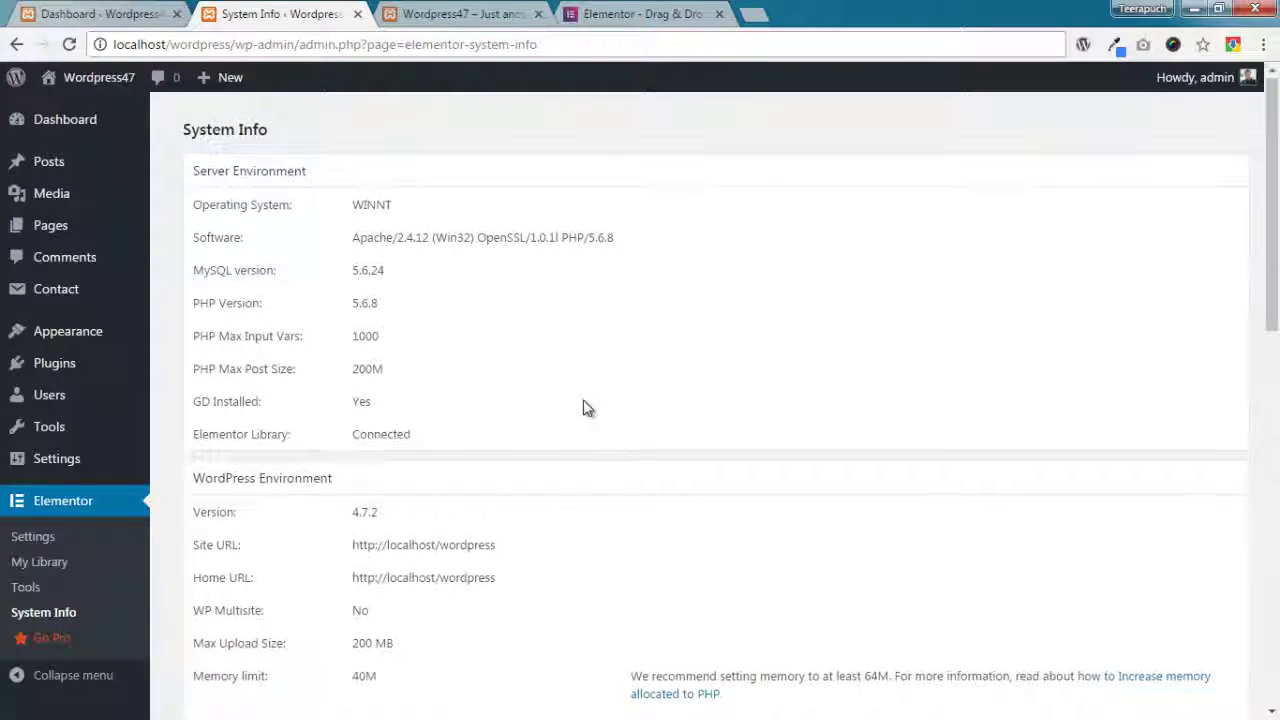
pyautogui.scroll(-2, 583, 406)
pyautogui.scroll(-2, 505, 393)
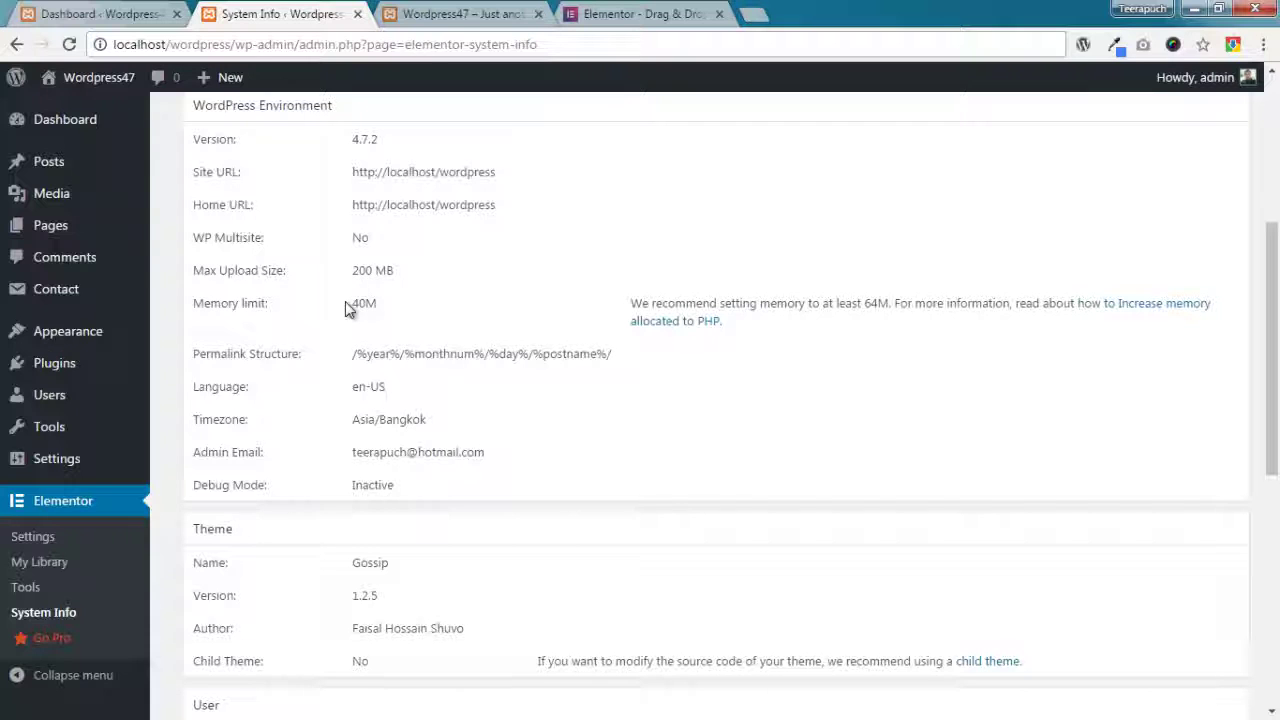
pyautogui.moveTo(348, 303); pyautogui.dragTo(384, 304)
pyautogui.click(413, 315)
pyautogui.scroll(-4, 746, 411)
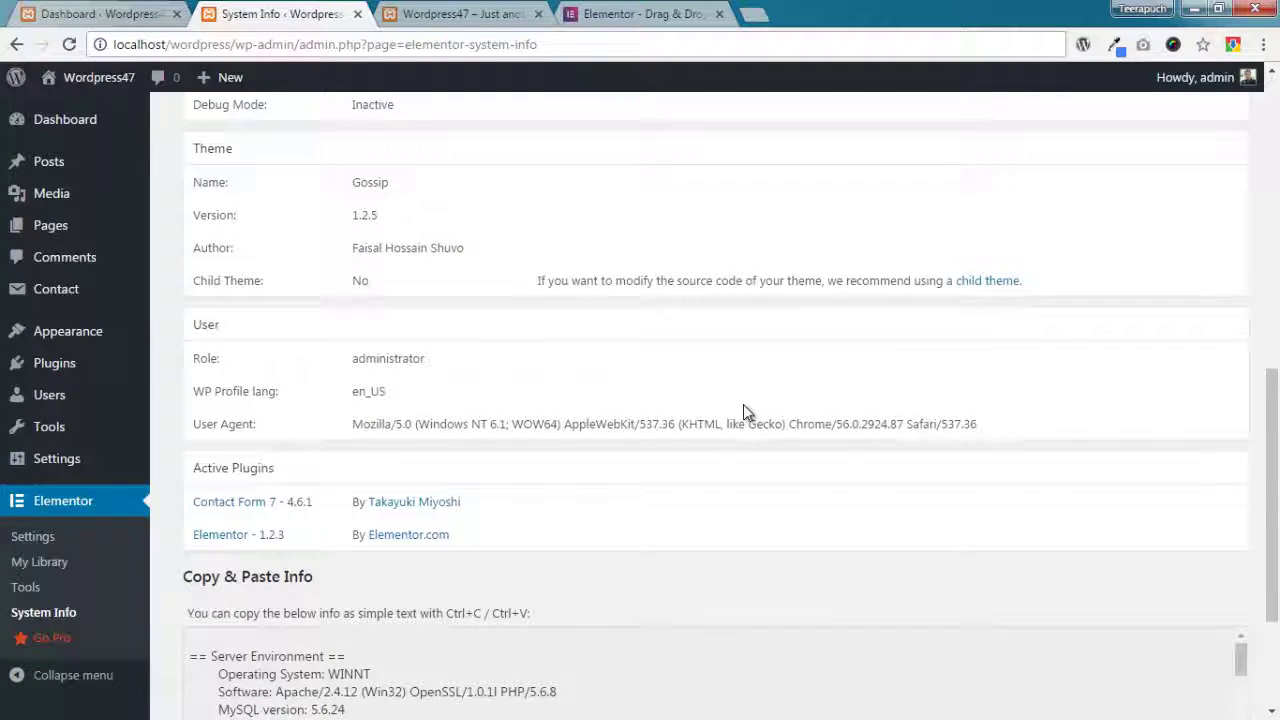
pyautogui.scroll(-1, 744, 406)
pyautogui.scroll(-1, 746, 407)
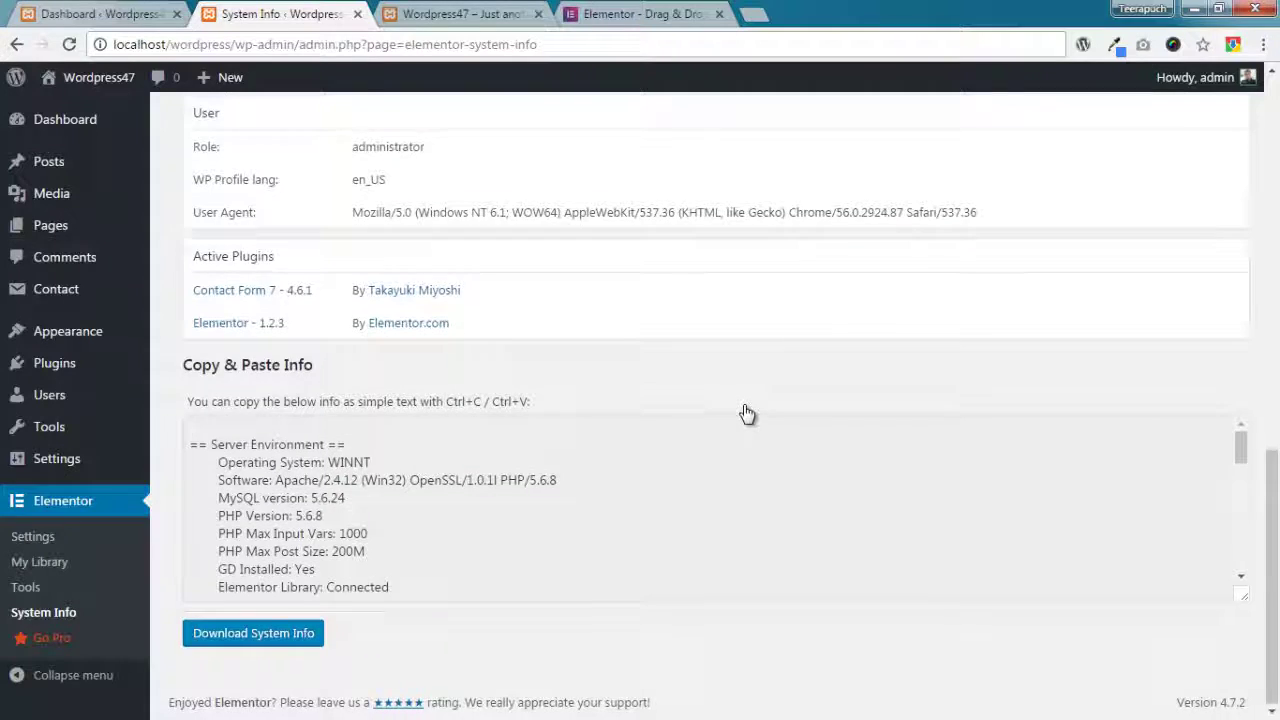
pyautogui.scroll(7, 747, 413)
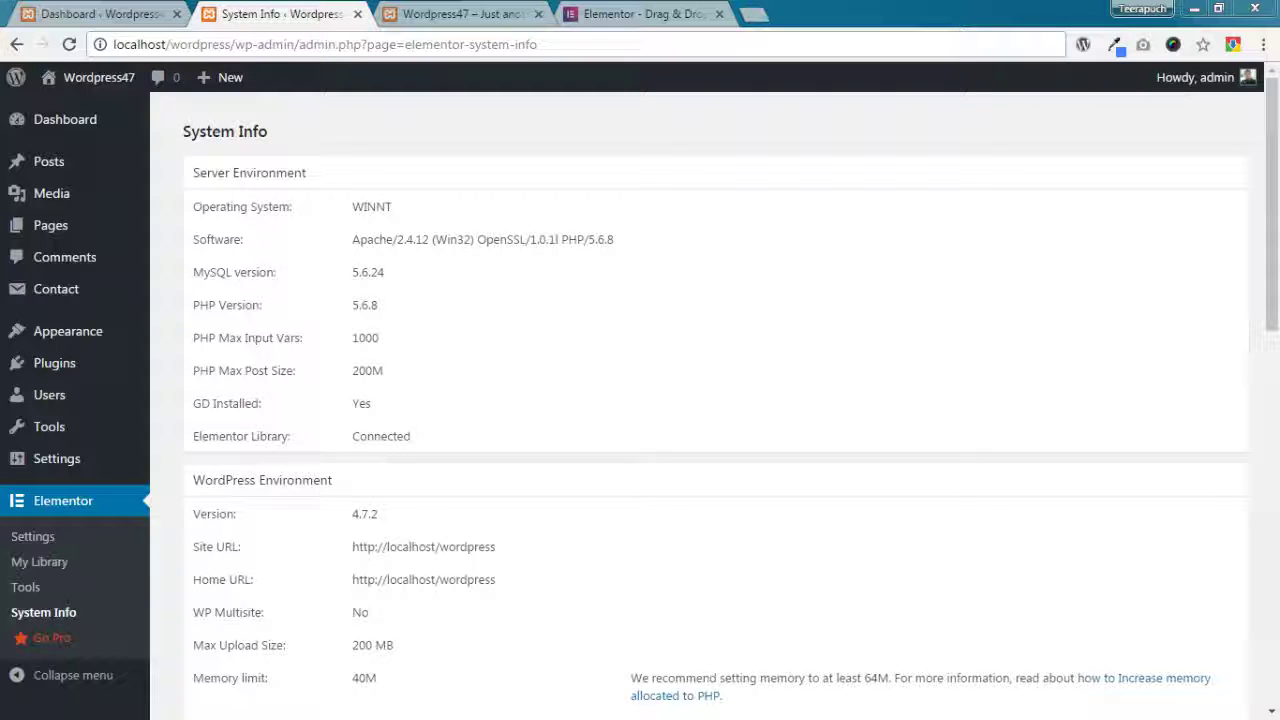
# - Create a new untitled post and open it for editing with Elementor
pyautogui.moveTo(68, 170)
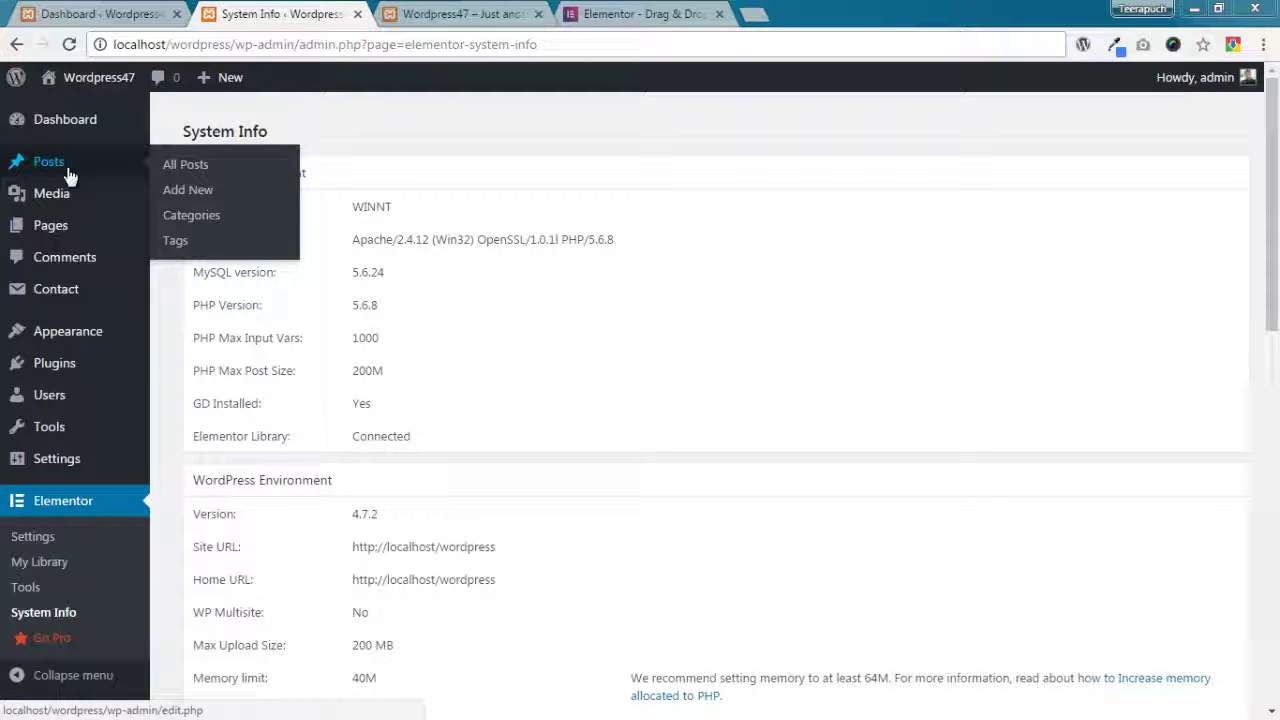
pyautogui.click(180, 192)
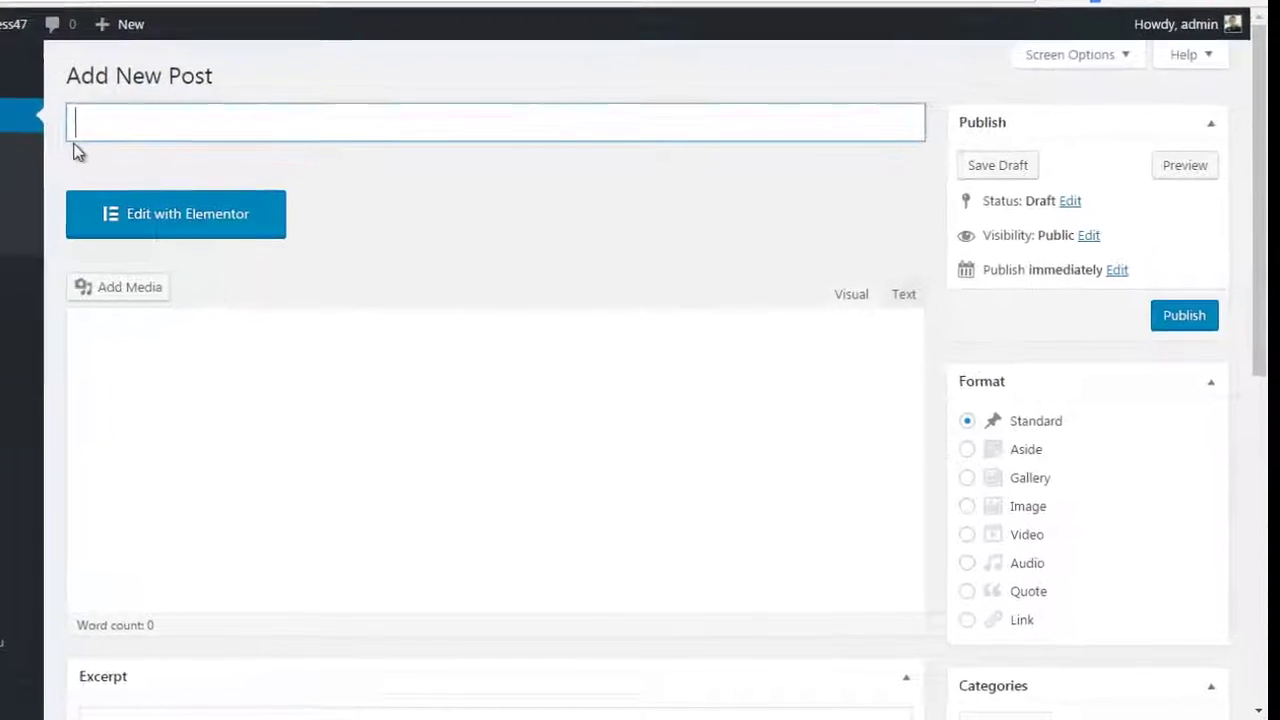
pyautogui.click(518, 57)
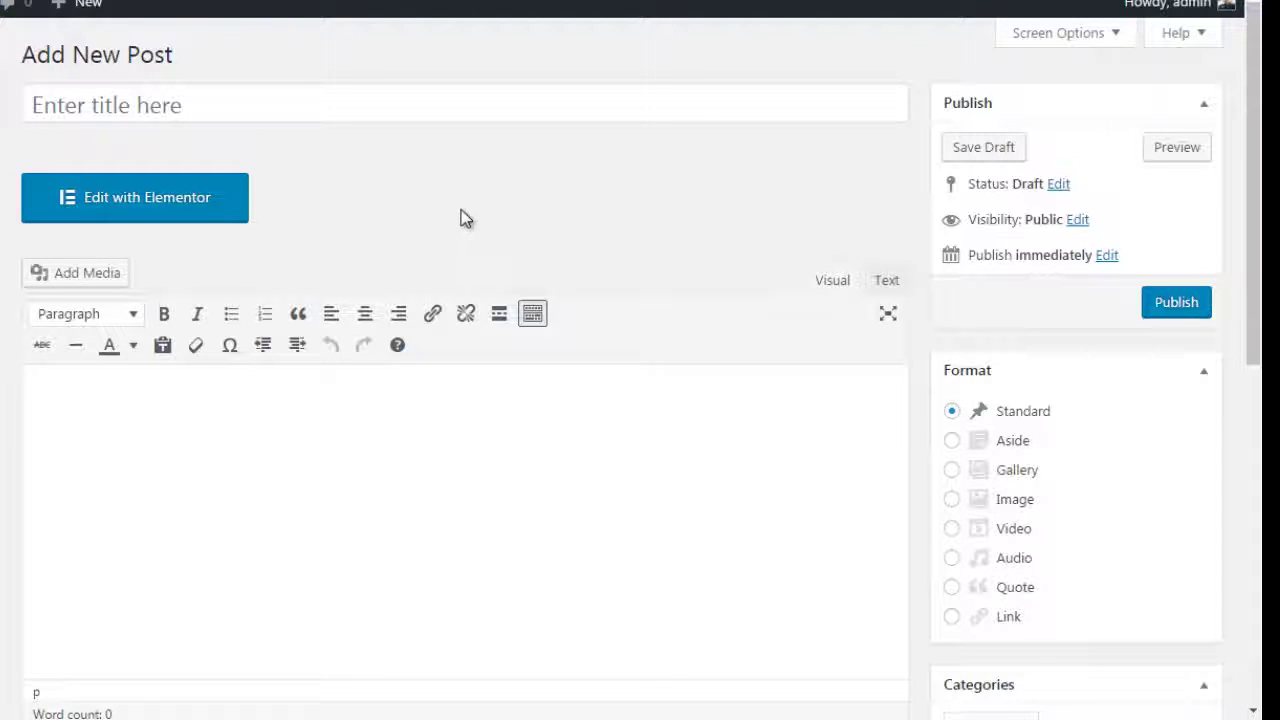
pyautogui.scroll(-5, 461, 216)
pyautogui.scroll(-2, 461, 209)
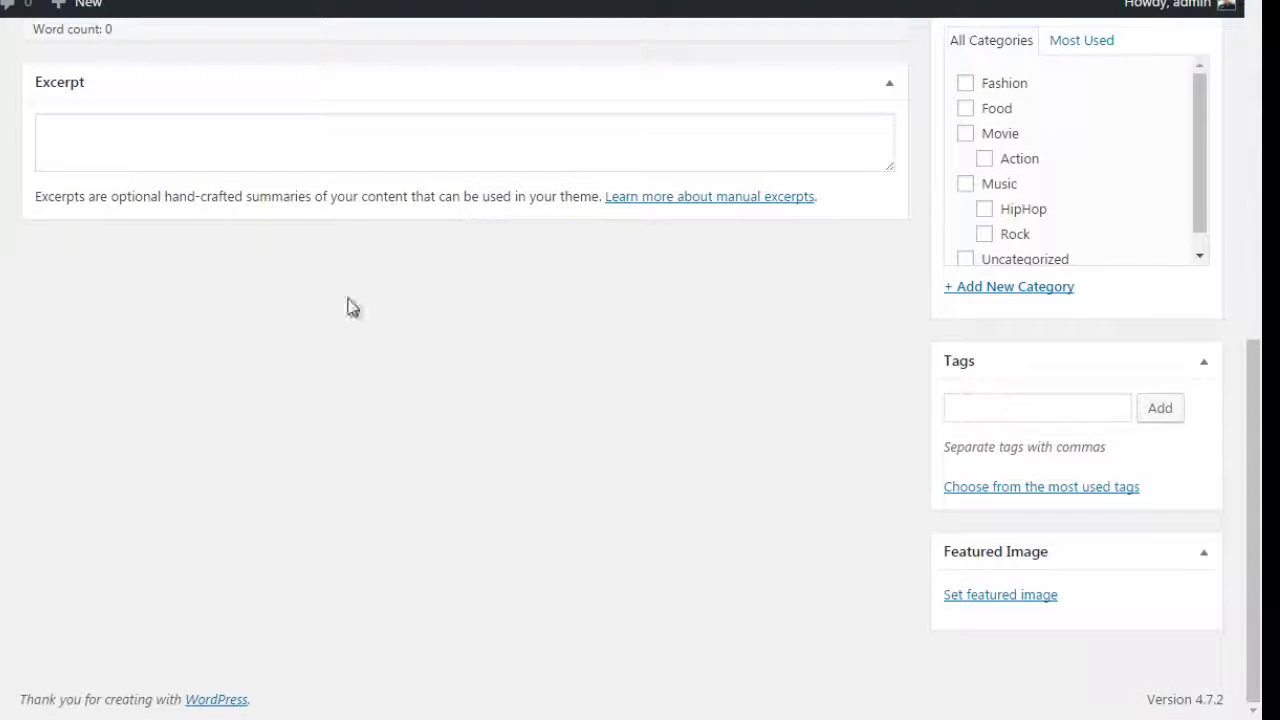
pyautogui.scroll(7, 420, 346)
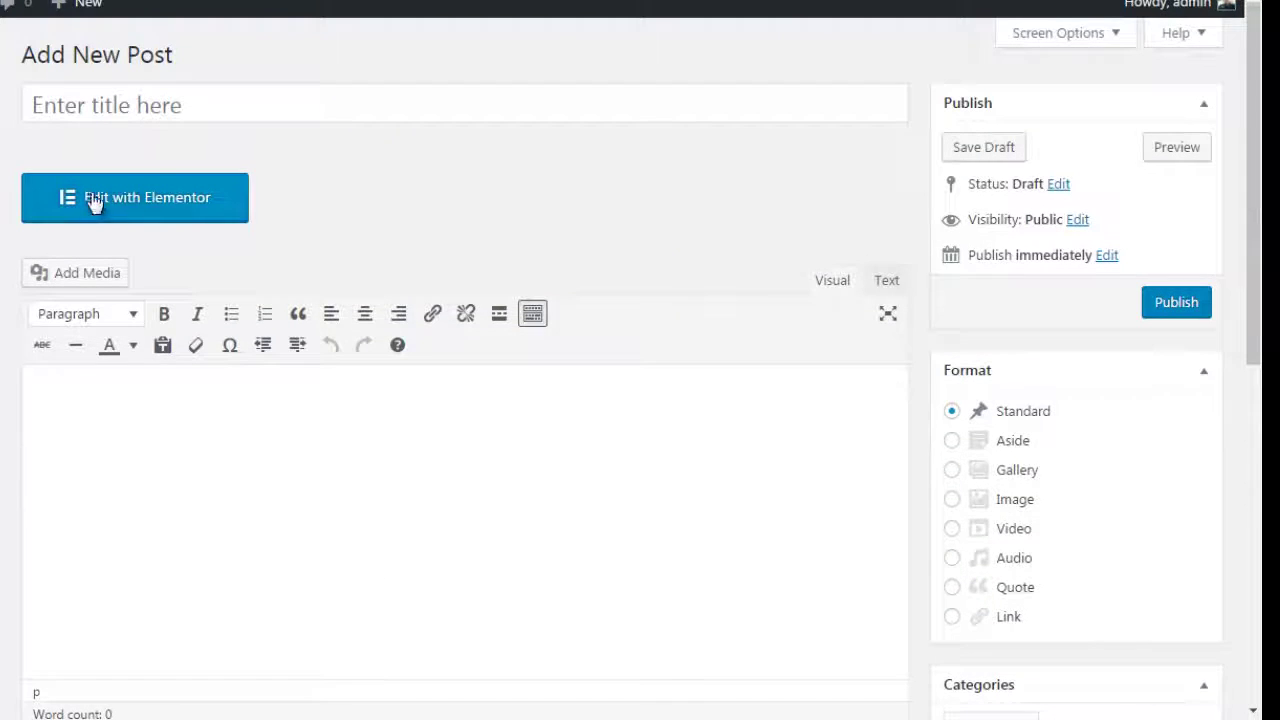
pyautogui.click(140, 197)
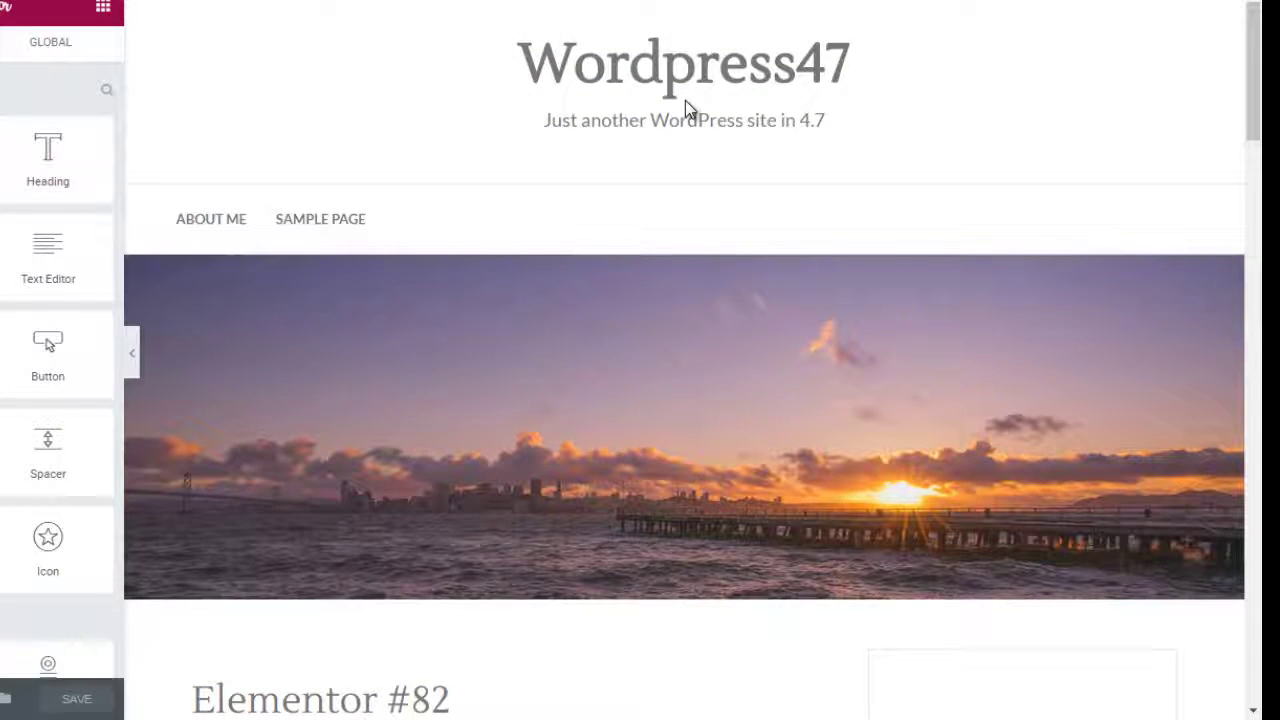
# - Examine the live post preview, from the site header and banner down to the area for adding sections, templates or widgets
pyautogui.scroll(-2, 731, 257)
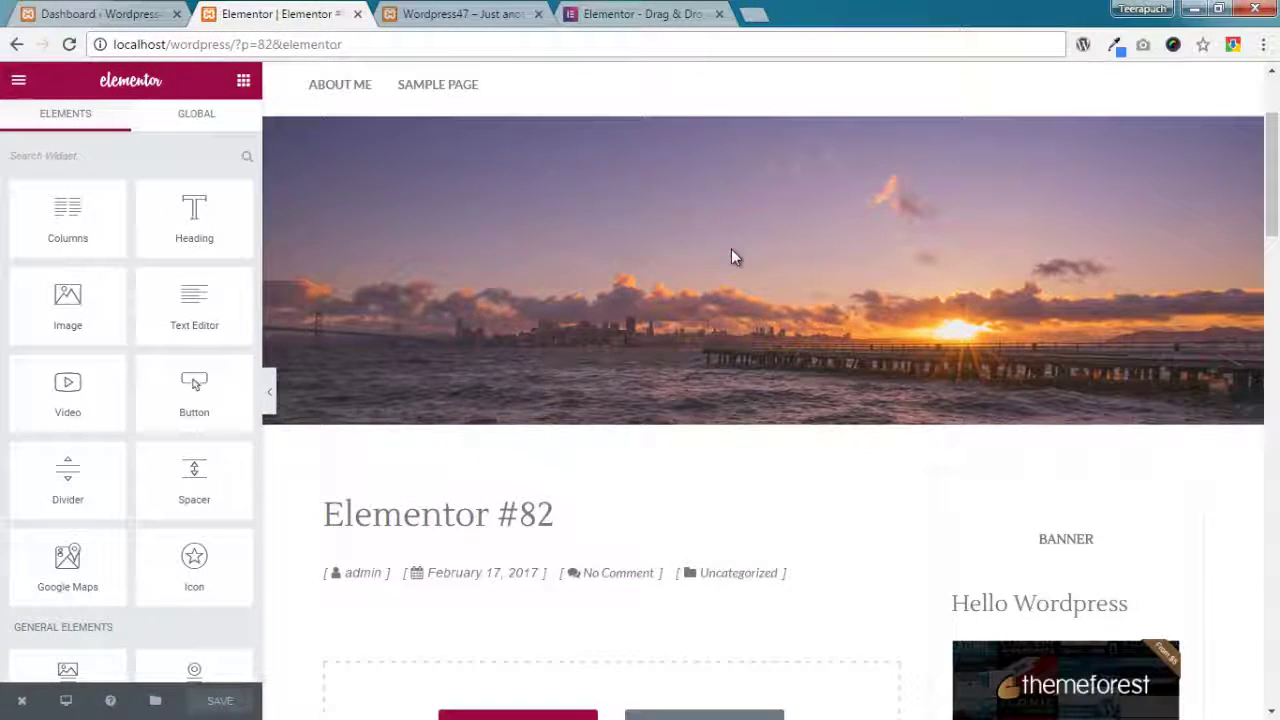
pyautogui.scroll(2, 731, 250)
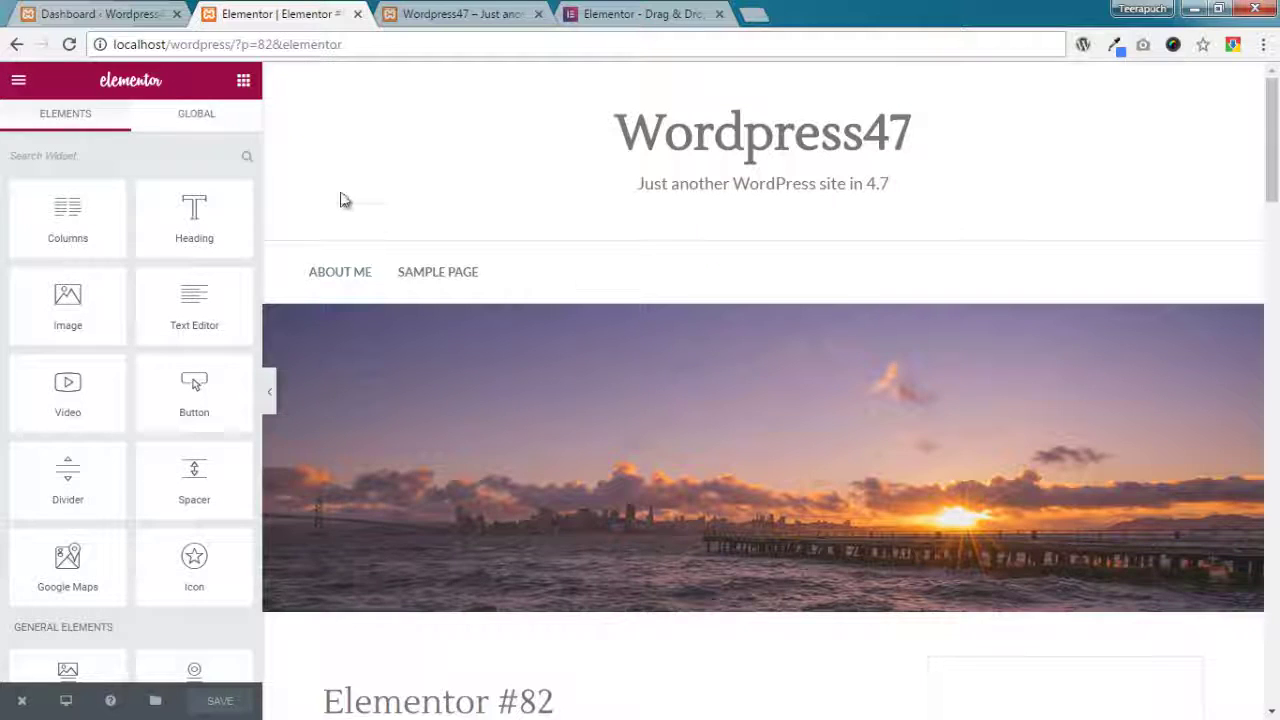
pyautogui.scroll(-5, 1166, 448)
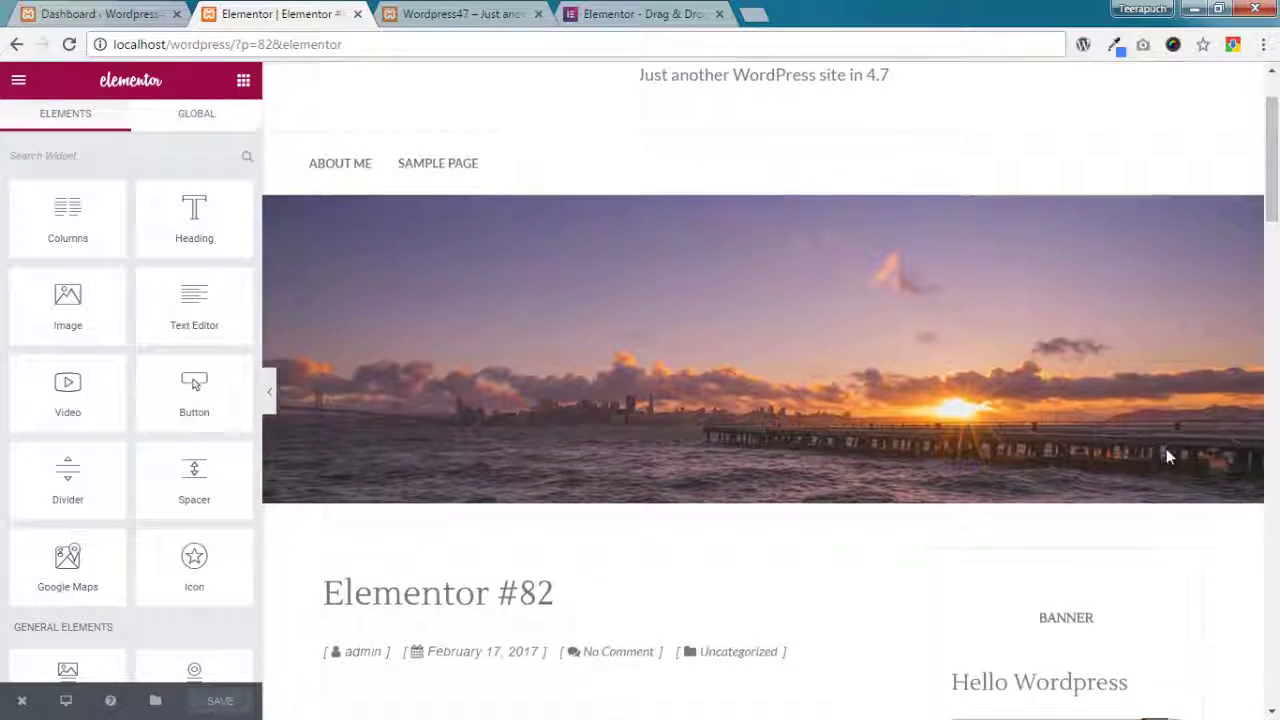
pyautogui.scroll(-2, 1046, 425)
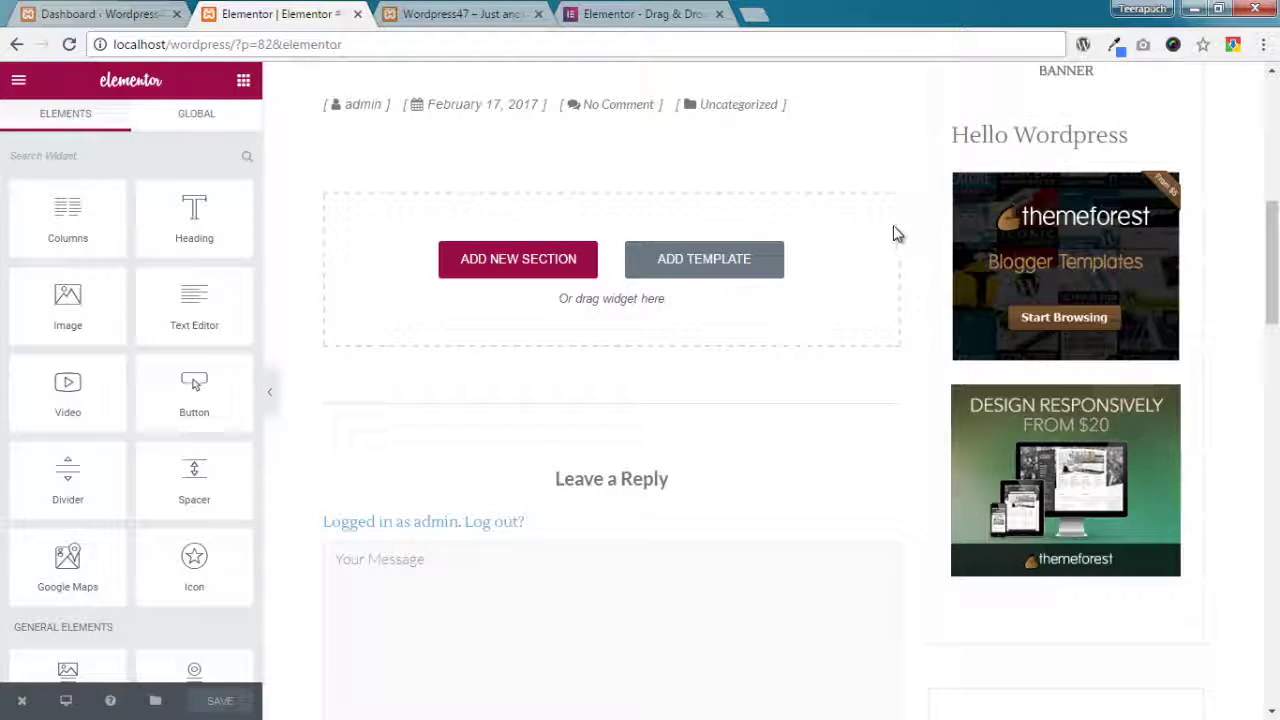
pyautogui.click(741, 272)
pyautogui.scroll(2, 306, 428)
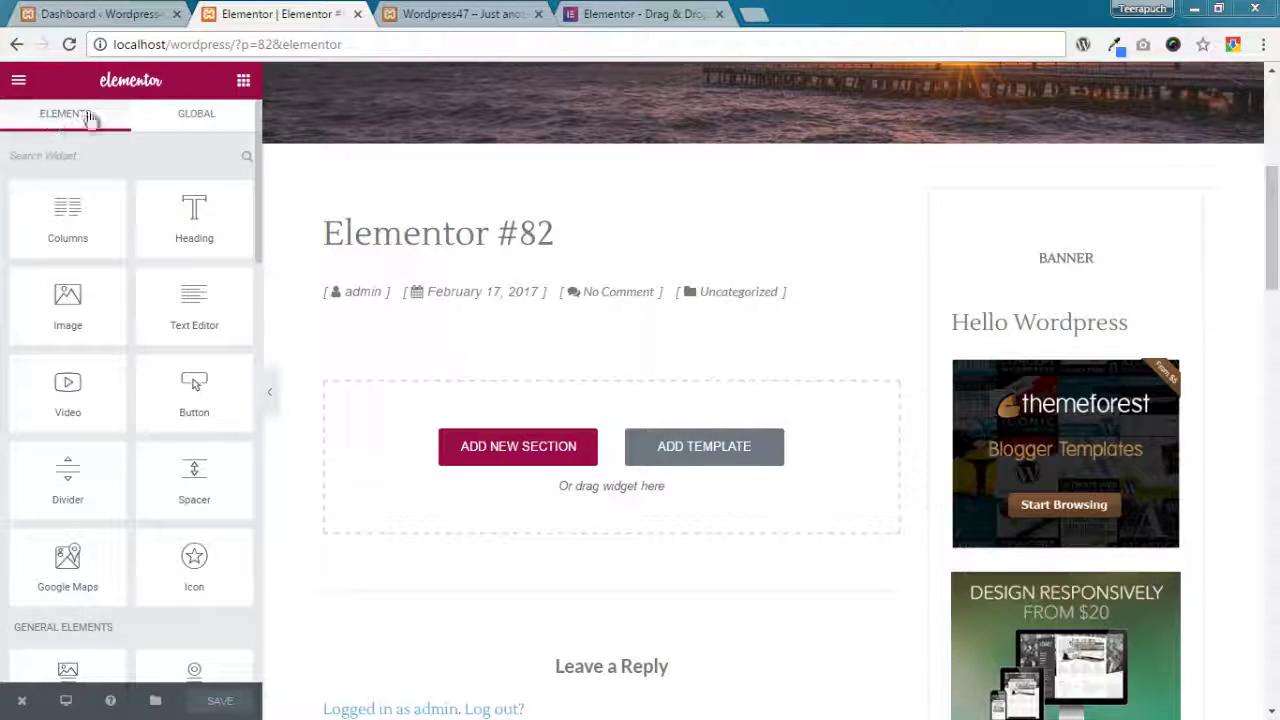
# - Check the Global widget feature and skim the full list of elements, including the WordPress widgets
pyautogui.click(190, 121)
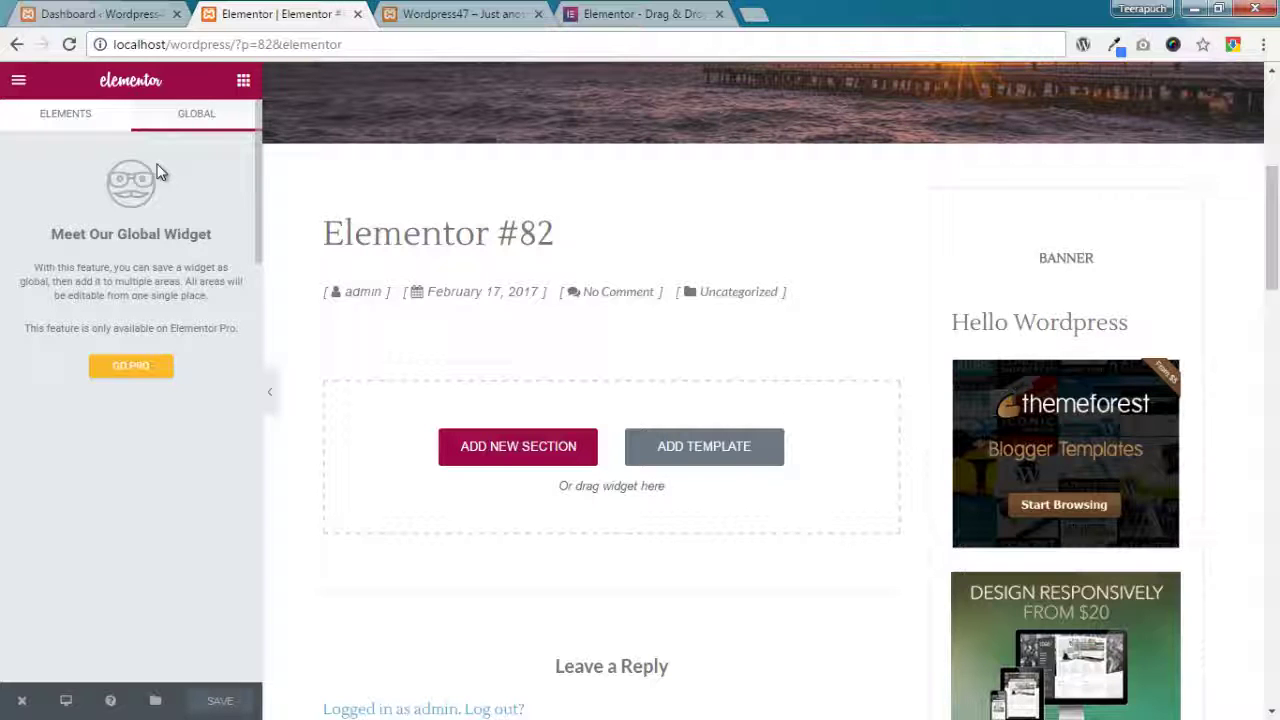
pyautogui.click(72, 120)
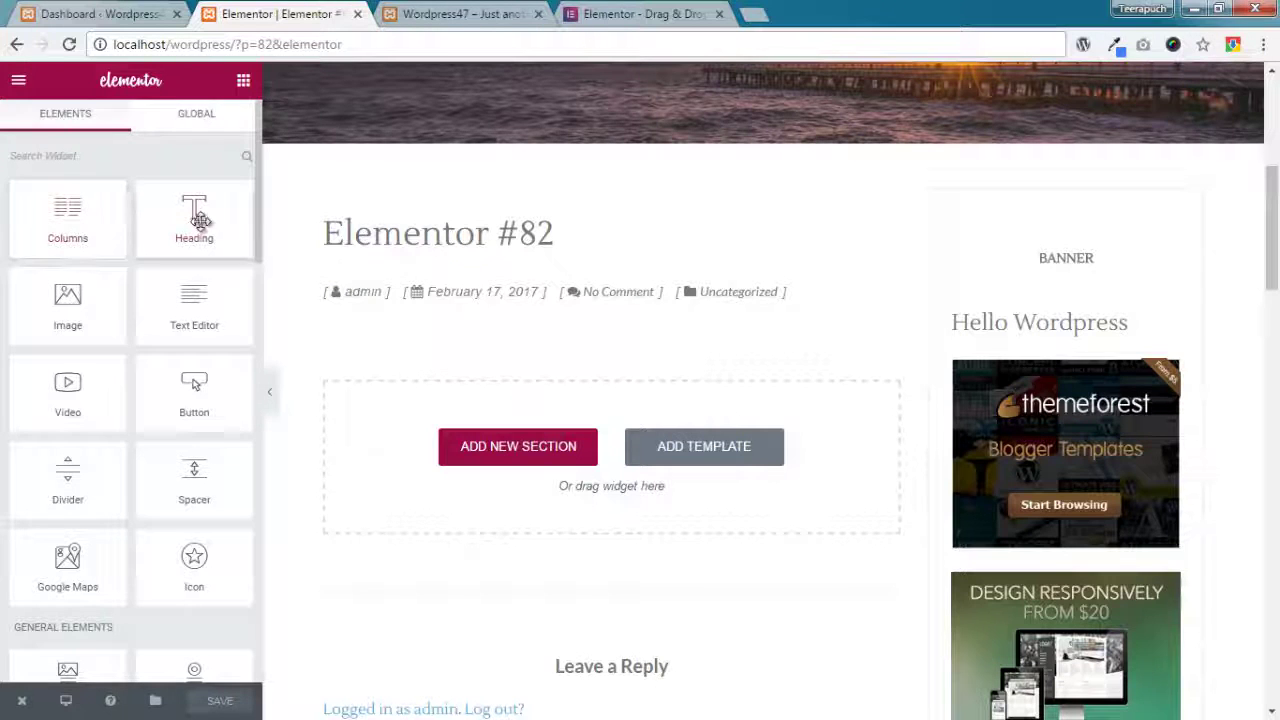
pyautogui.scroll(-10, 192, 214)
pyautogui.scroll(-5, 196, 225)
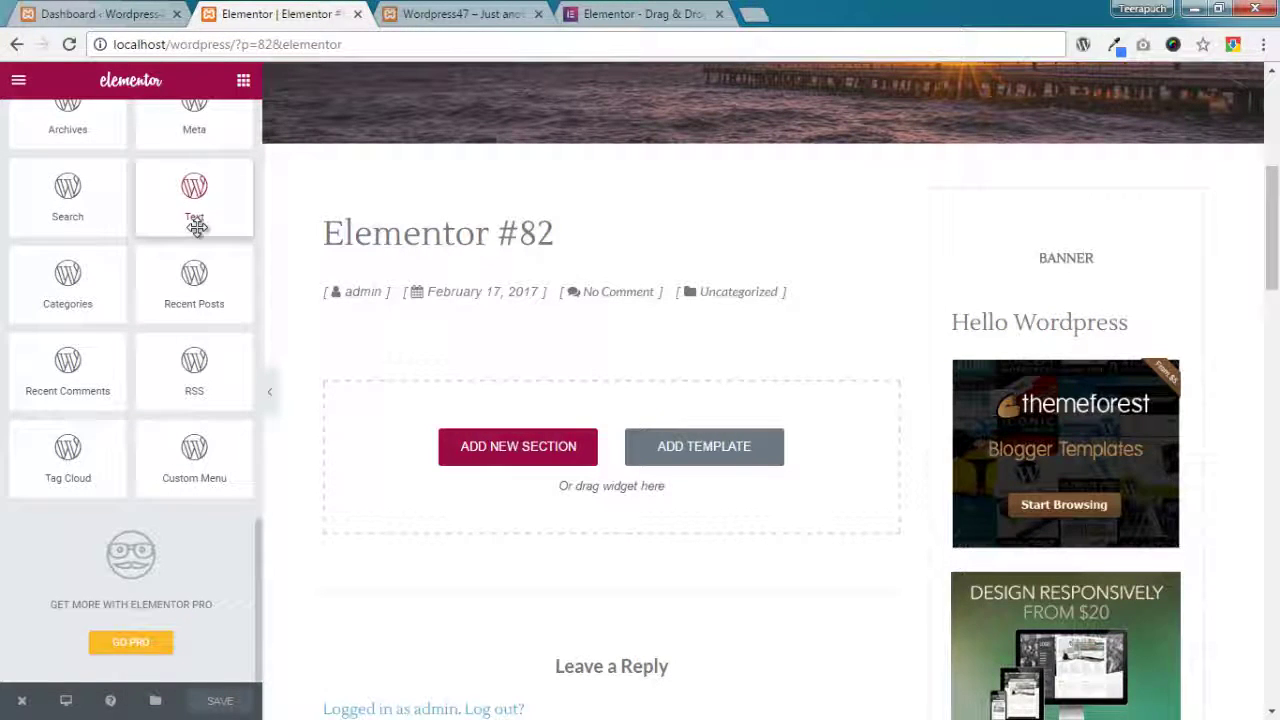
pyautogui.scroll(4, 197, 227)
pyautogui.scroll(9, 197, 227)
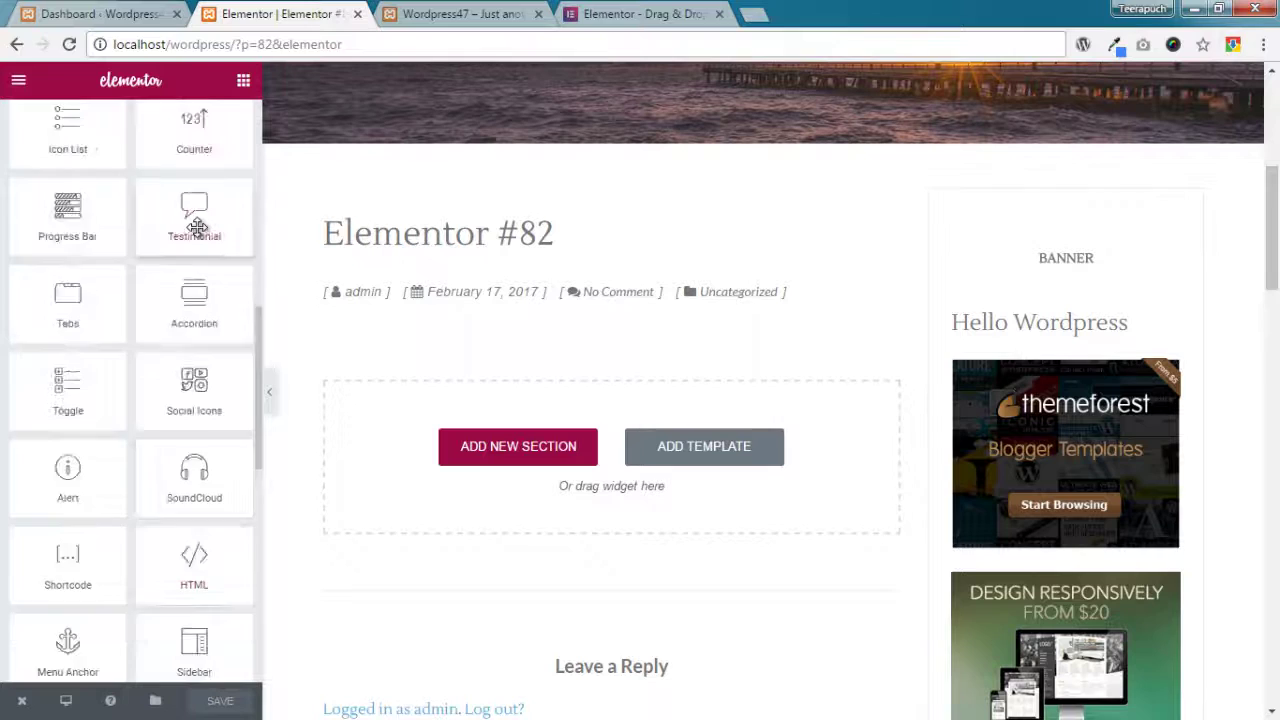
pyautogui.scroll(2, 197, 227)
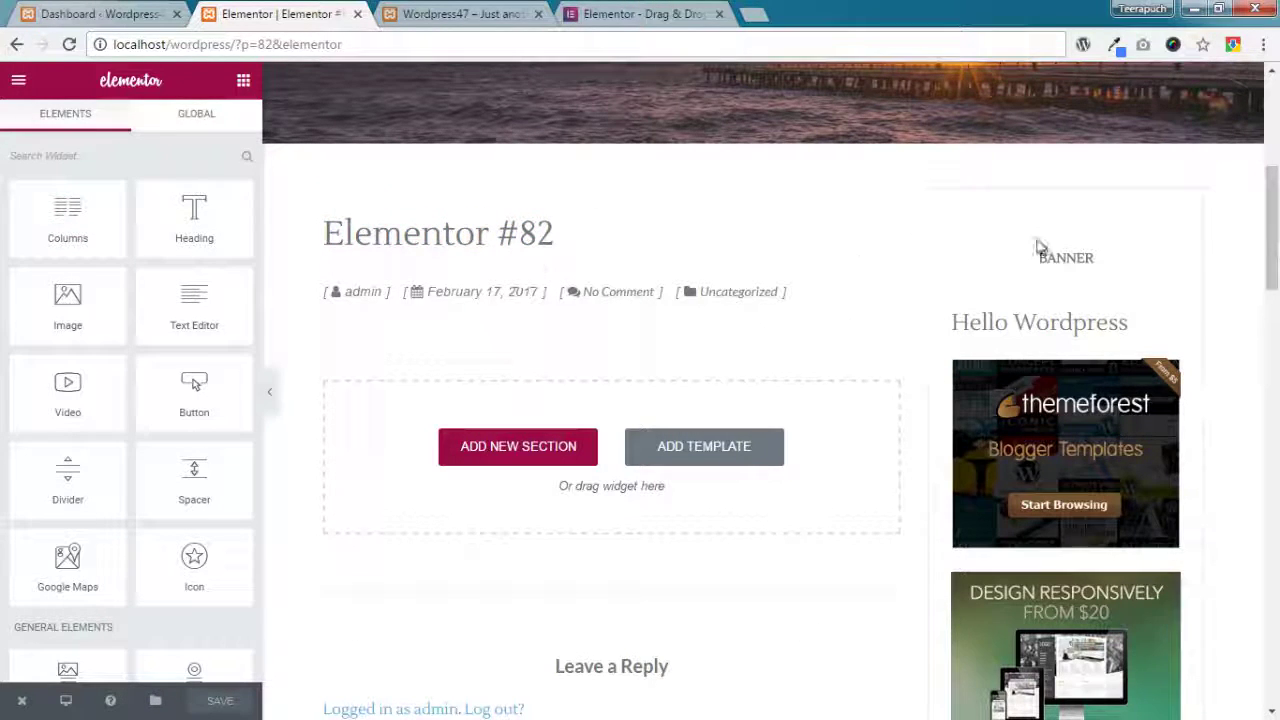
# - Compare the post's editable content area with the theme's sidebar and surrounding layout in the live preview
pyautogui.scroll(-3, 623, 423)
pyautogui.scroll(-2, 803, 411)
pyautogui.scroll(6, 806, 420)
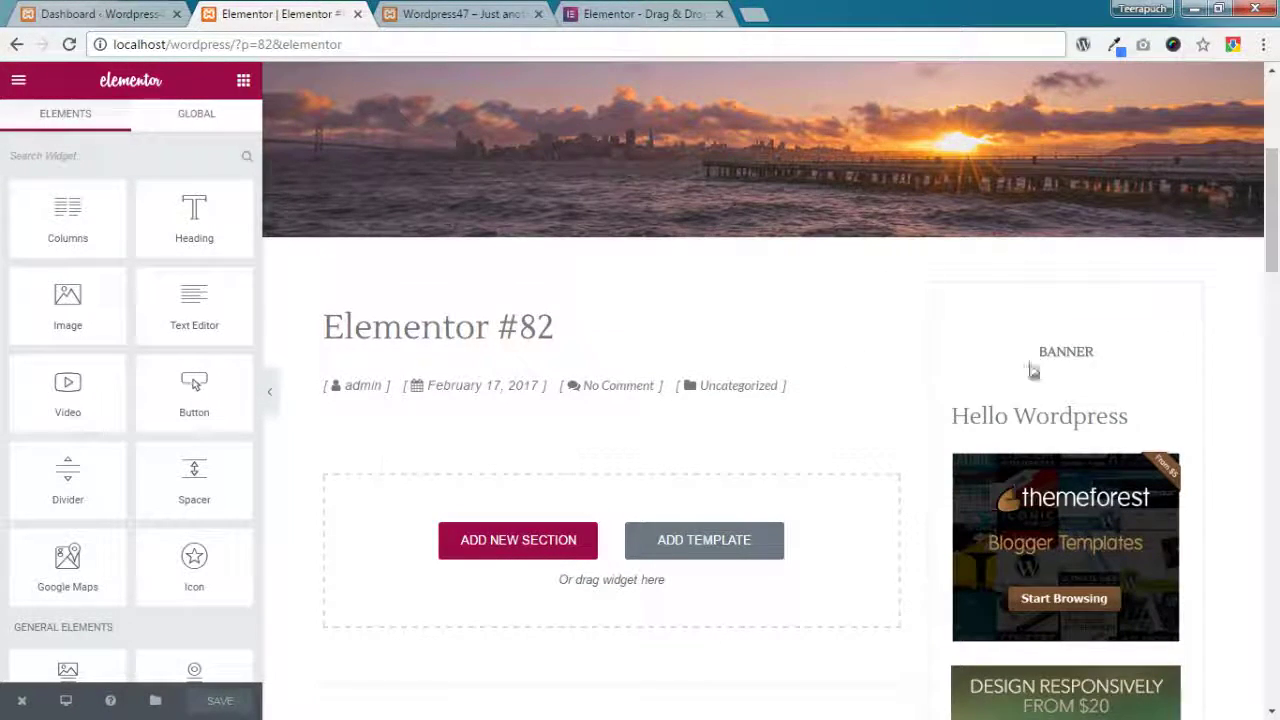
pyautogui.scroll(-2, 803, 457)
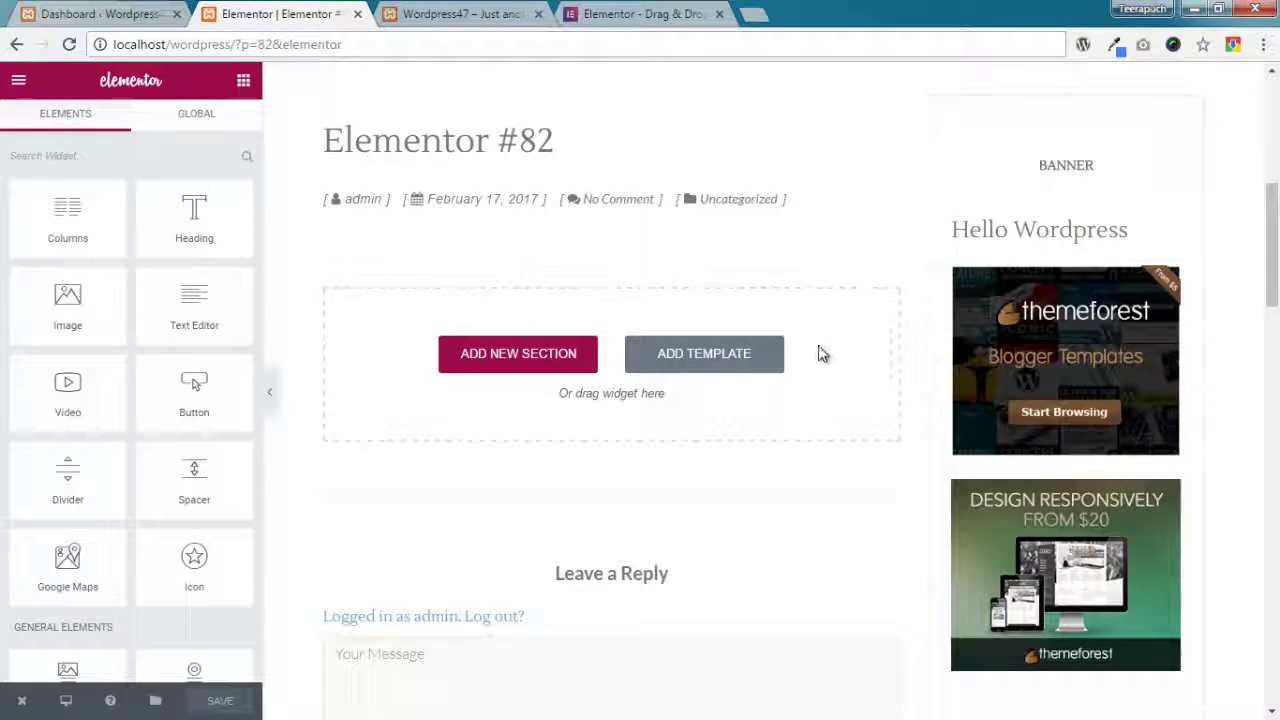
pyautogui.scroll(1, 415, 345)
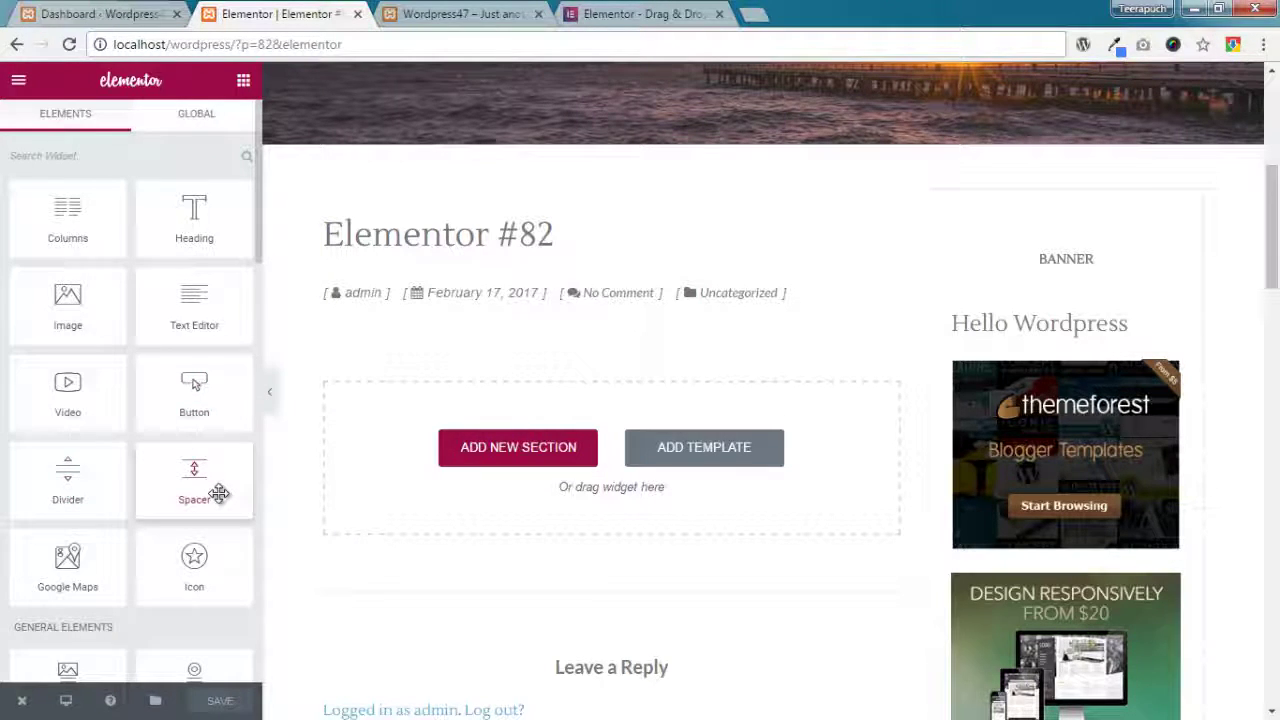
# - Look through the available elements group by group, from the basic and general elements to the WordPress widgets
pyautogui.scroll(-1, 220, 491)
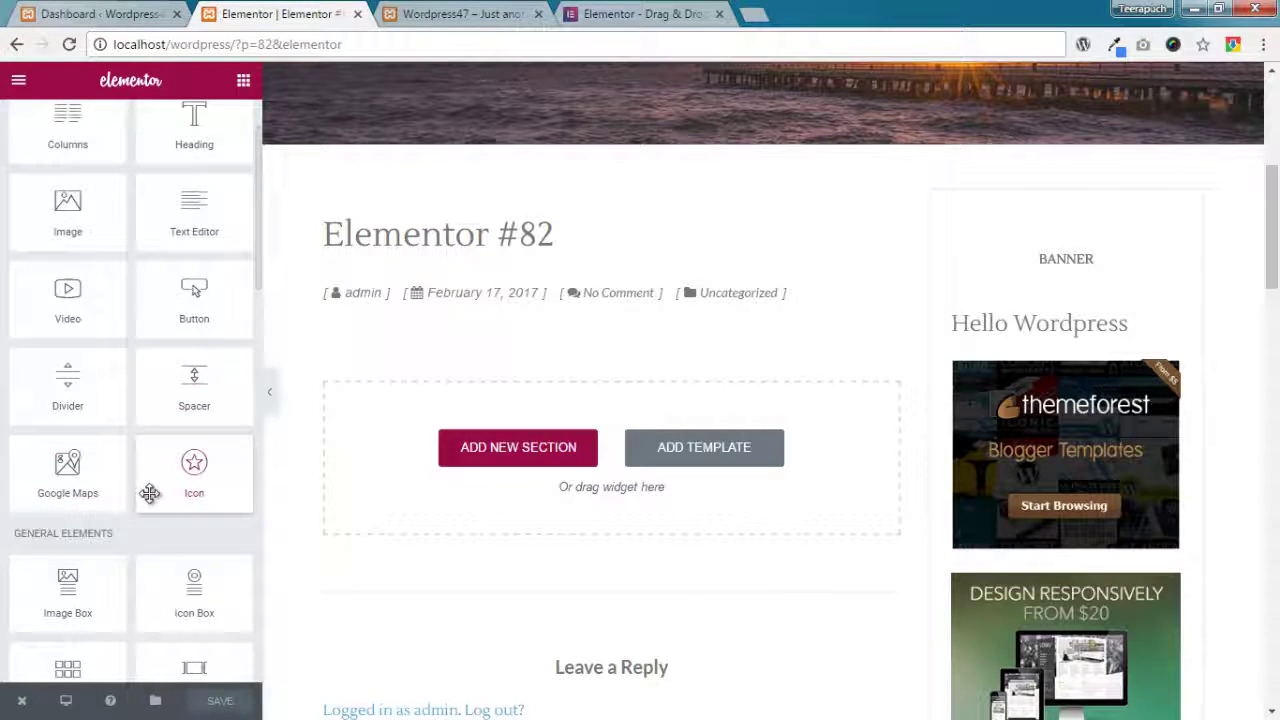
pyautogui.scroll(-2, 150, 492)
pyautogui.scroll(-1, 149, 492)
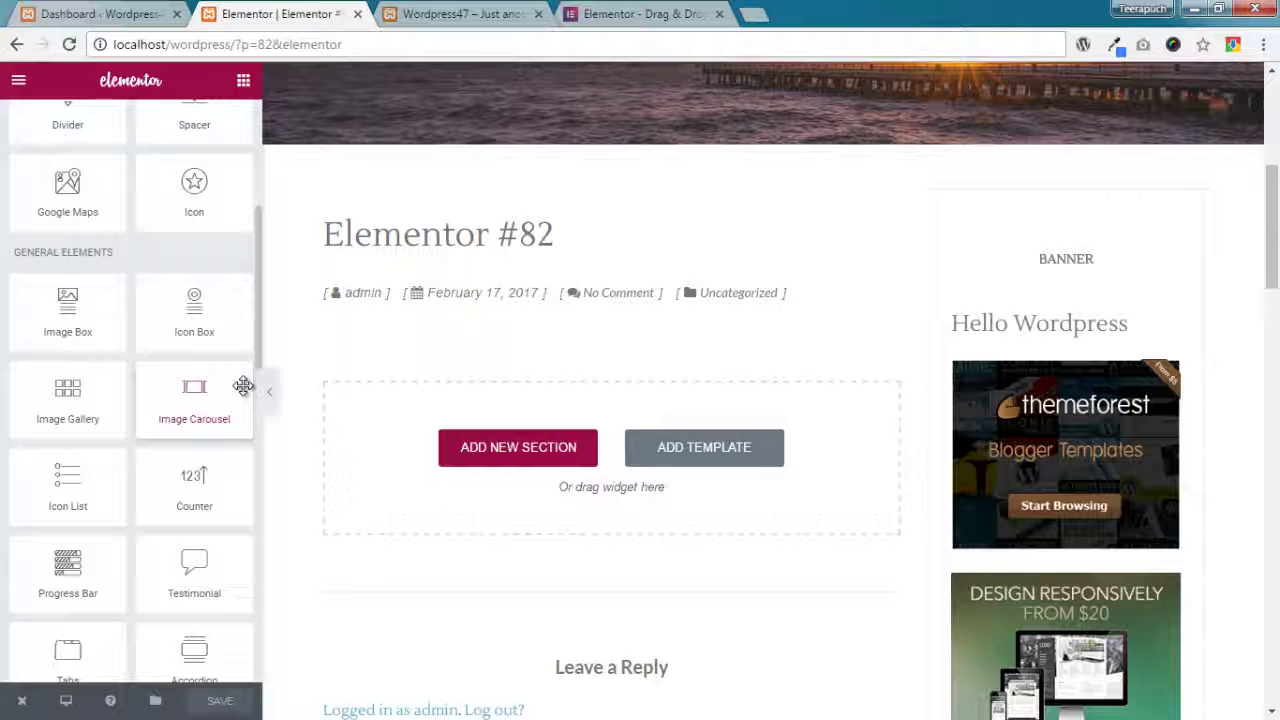
pyautogui.scroll(-1, 100, 438)
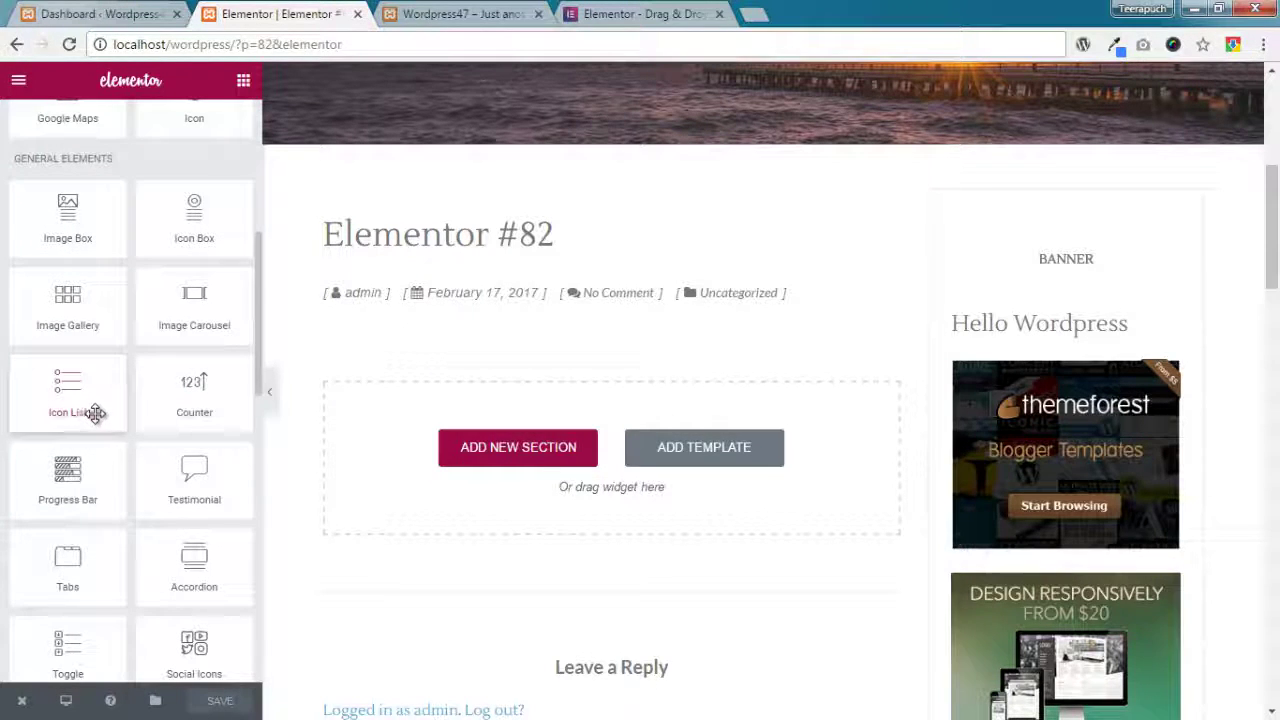
pyautogui.scroll(-1, 206, 486)
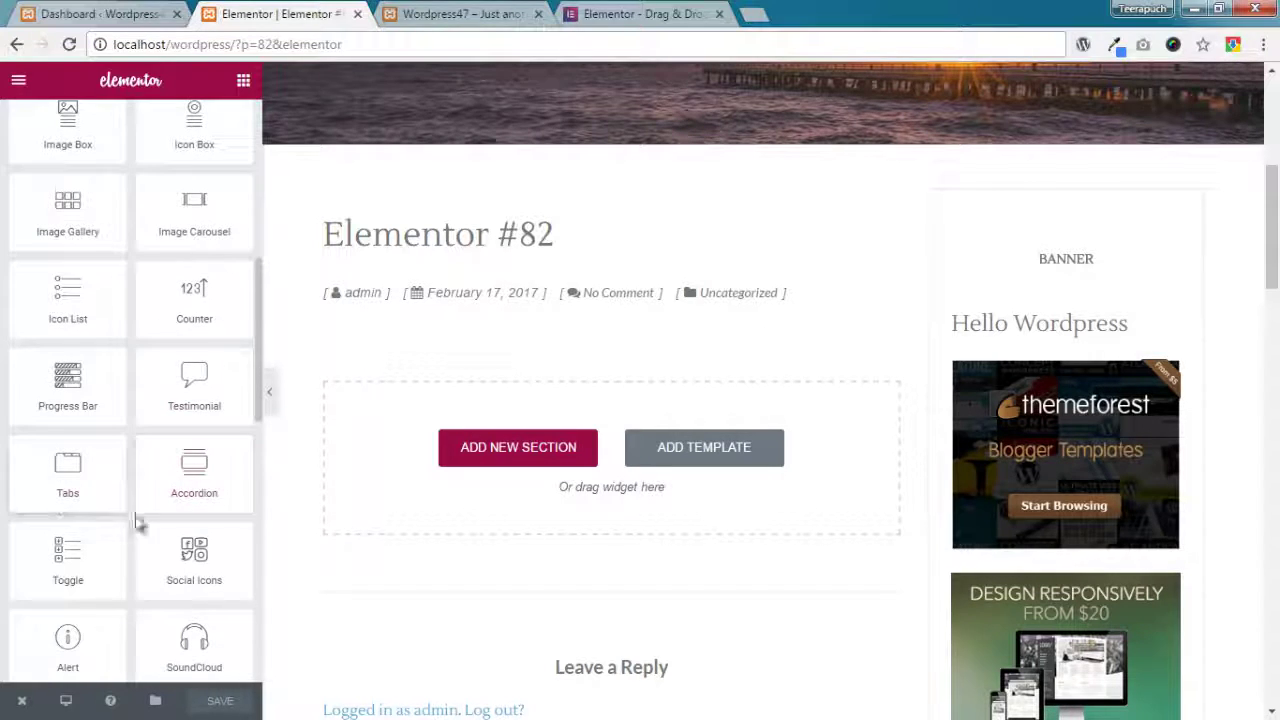
pyautogui.scroll(-2, 110, 510)
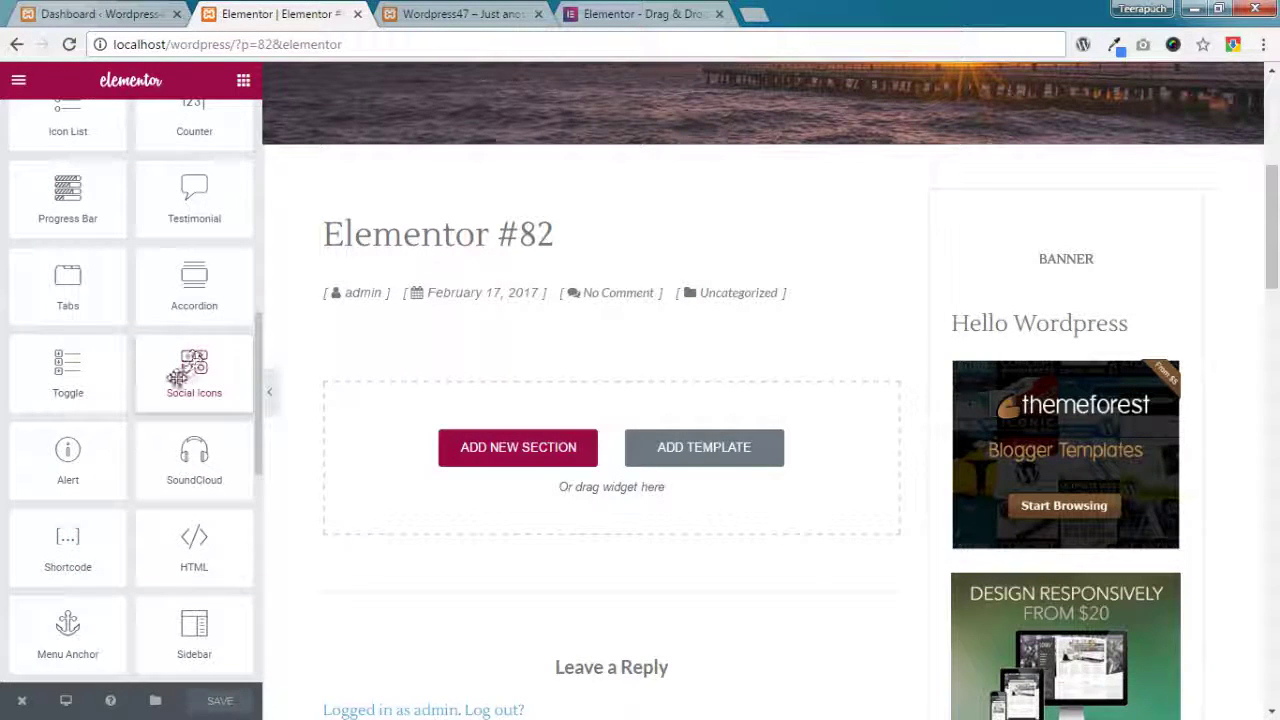
pyautogui.scroll(-1, 176, 385)
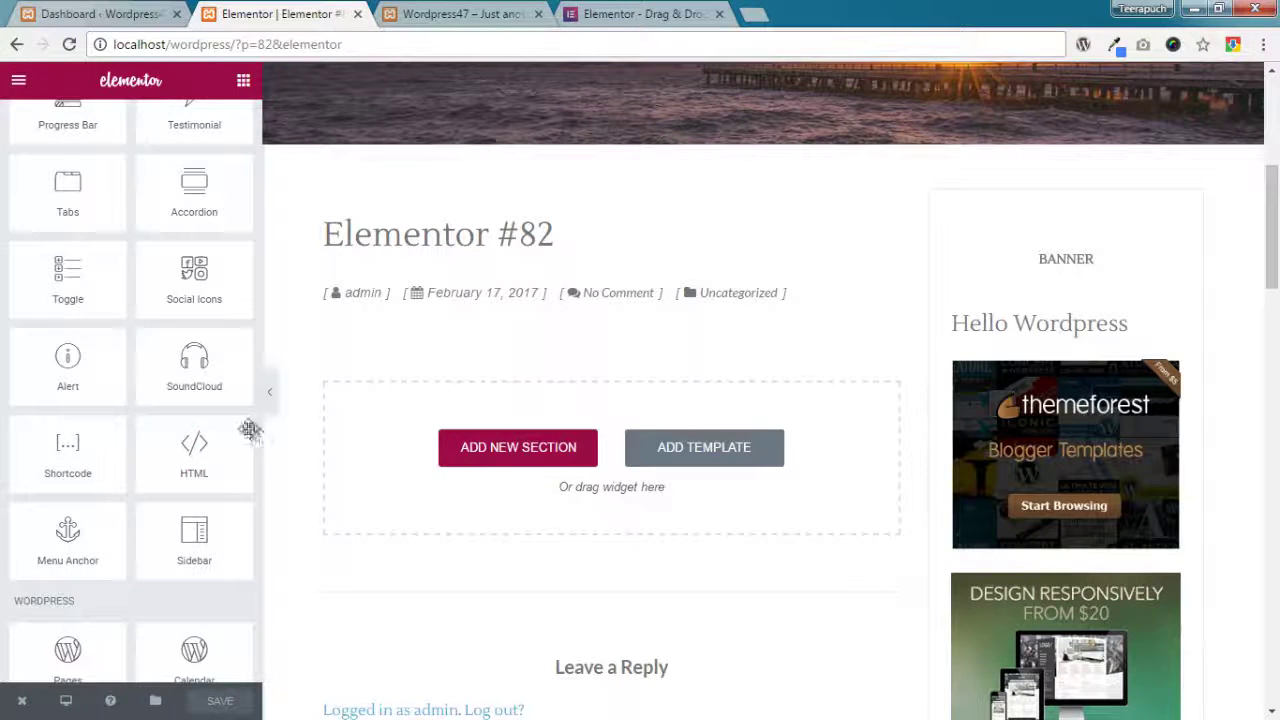
pyautogui.scroll(3, 130, 453)
pyautogui.scroll(5, 128, 453)
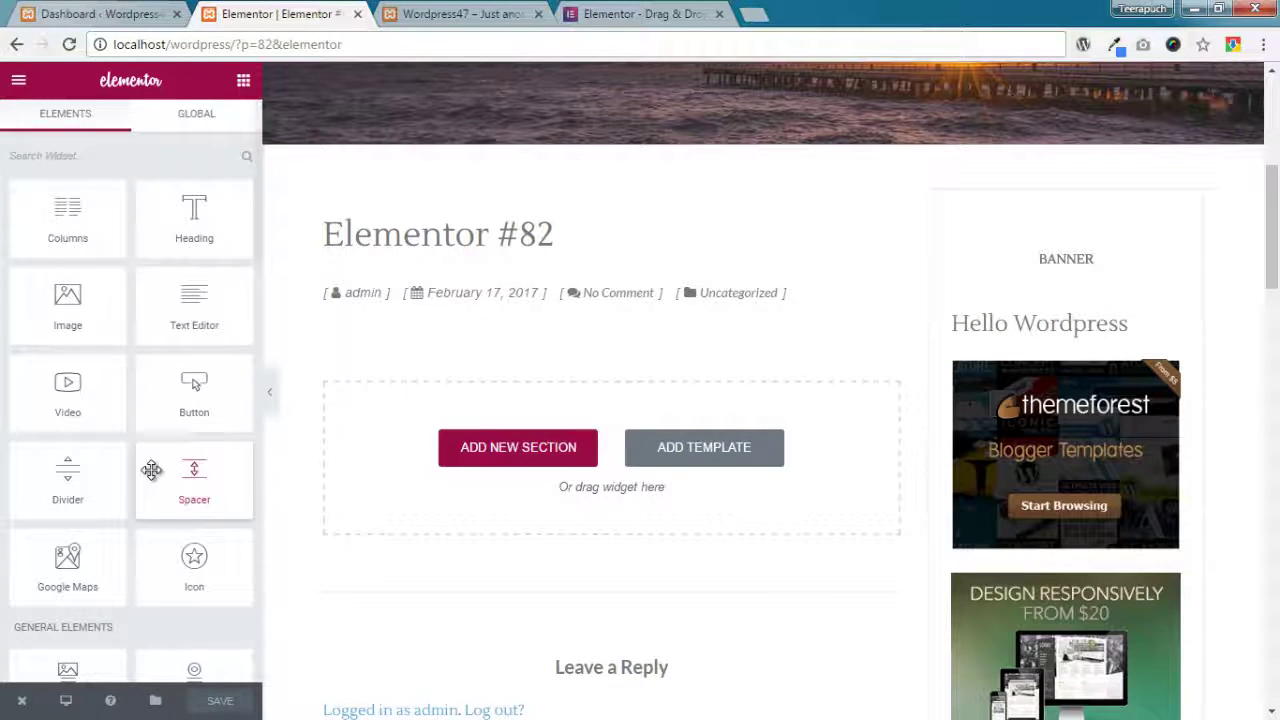
pyautogui.scroll(-1, 29, 346)
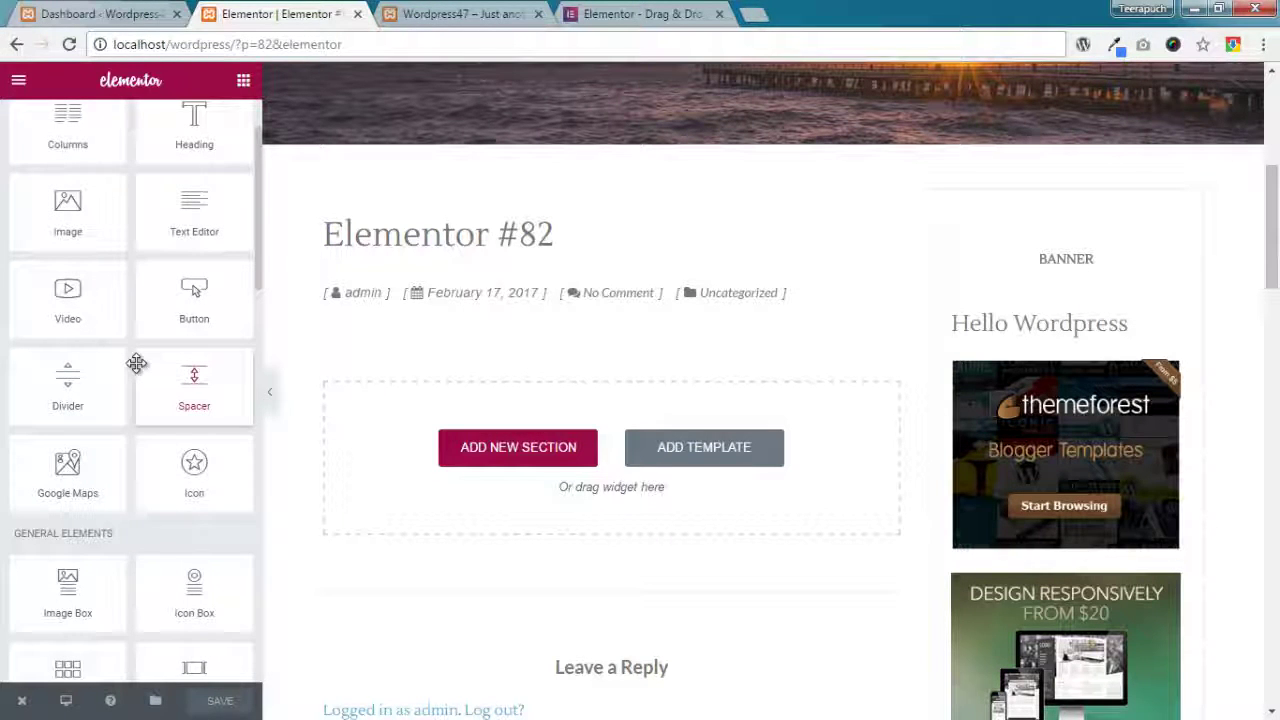
pyautogui.scroll(-12, 136, 363)
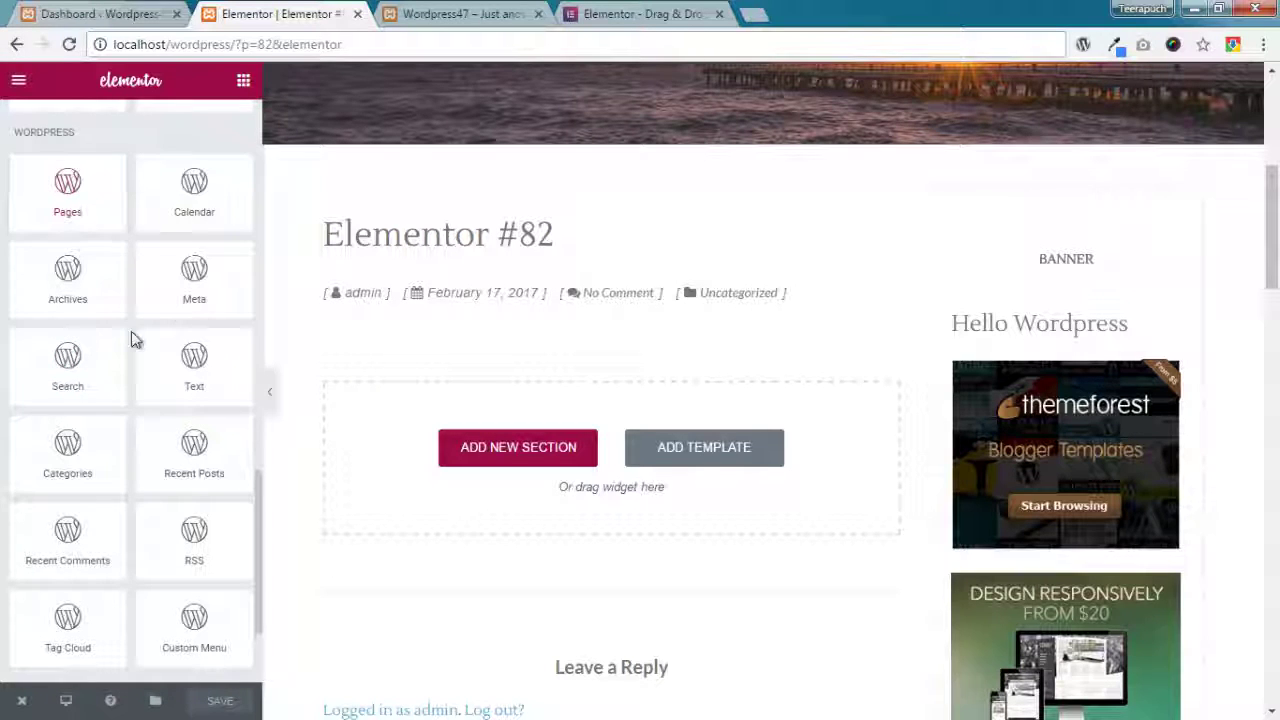
pyautogui.scroll(-2, 102, 402)
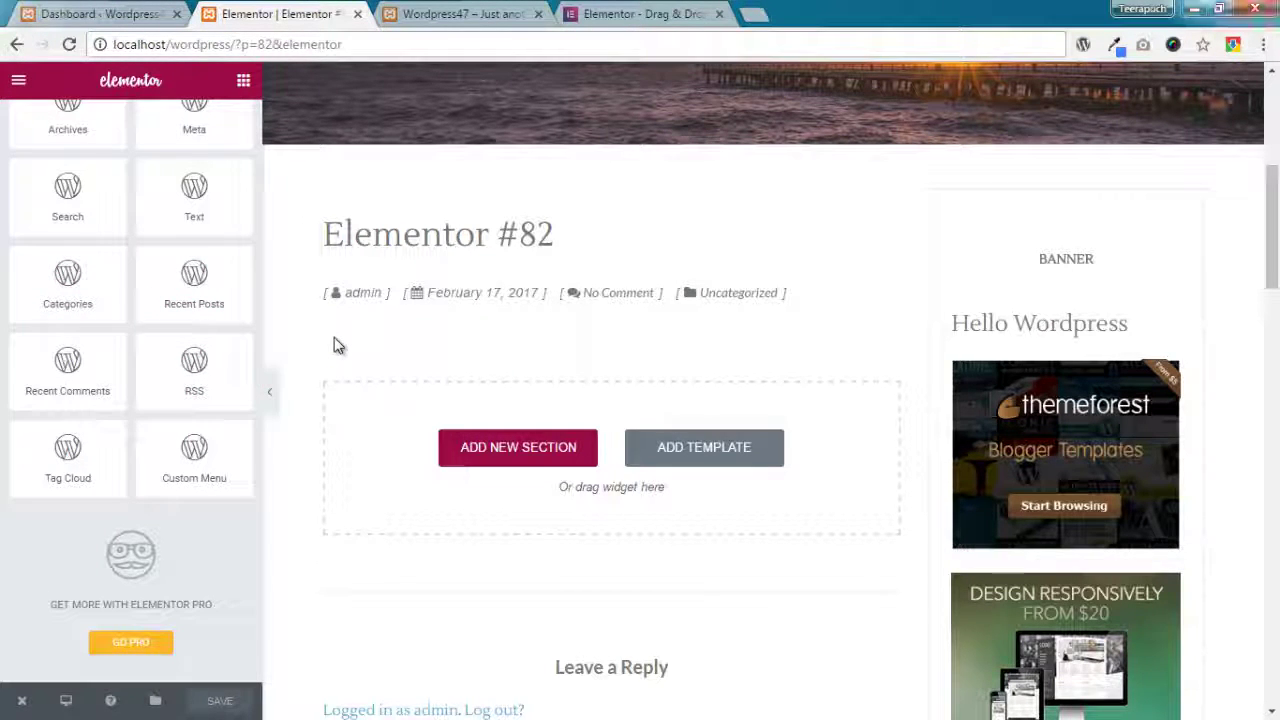
# - Add a new single-column section to the post's content area and show its column's editing tools
pyautogui.scroll(5, 327, 342)
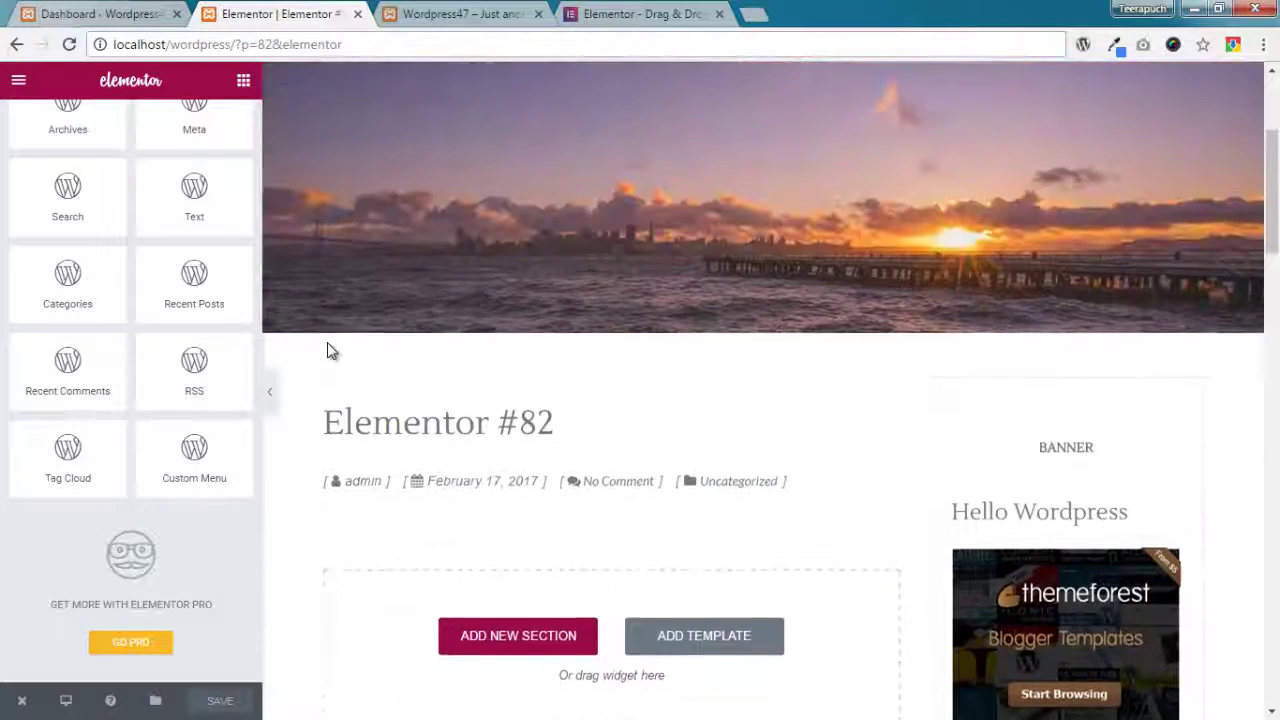
pyautogui.scroll(-1, 315, 280)
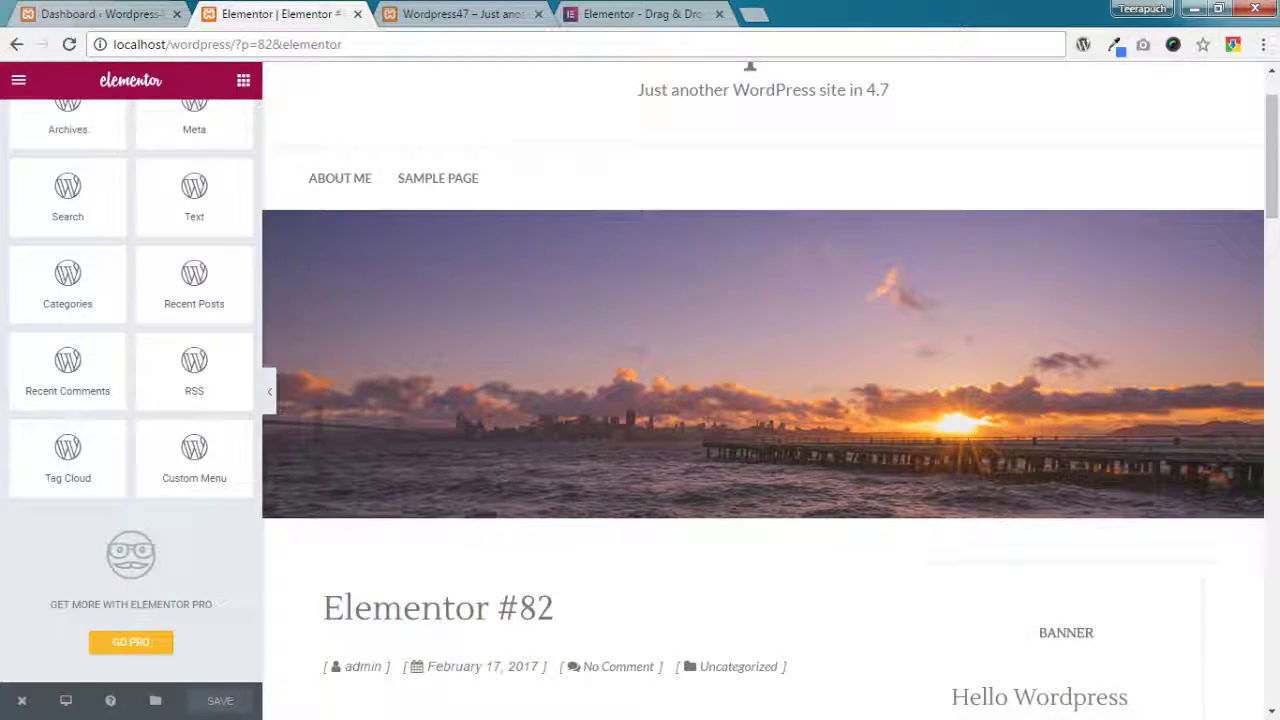
pyautogui.click(243, 80)
pyautogui.scroll(-3, 556, 187)
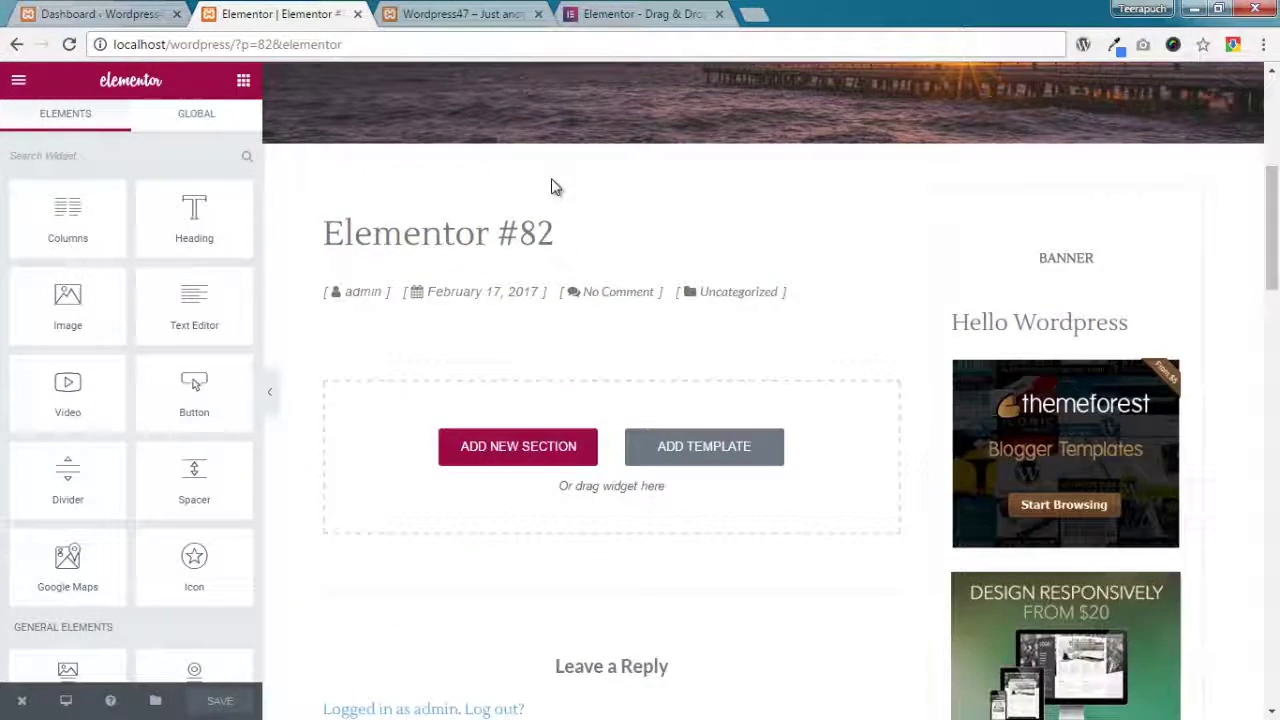
pyautogui.scroll(-2, 556, 187)
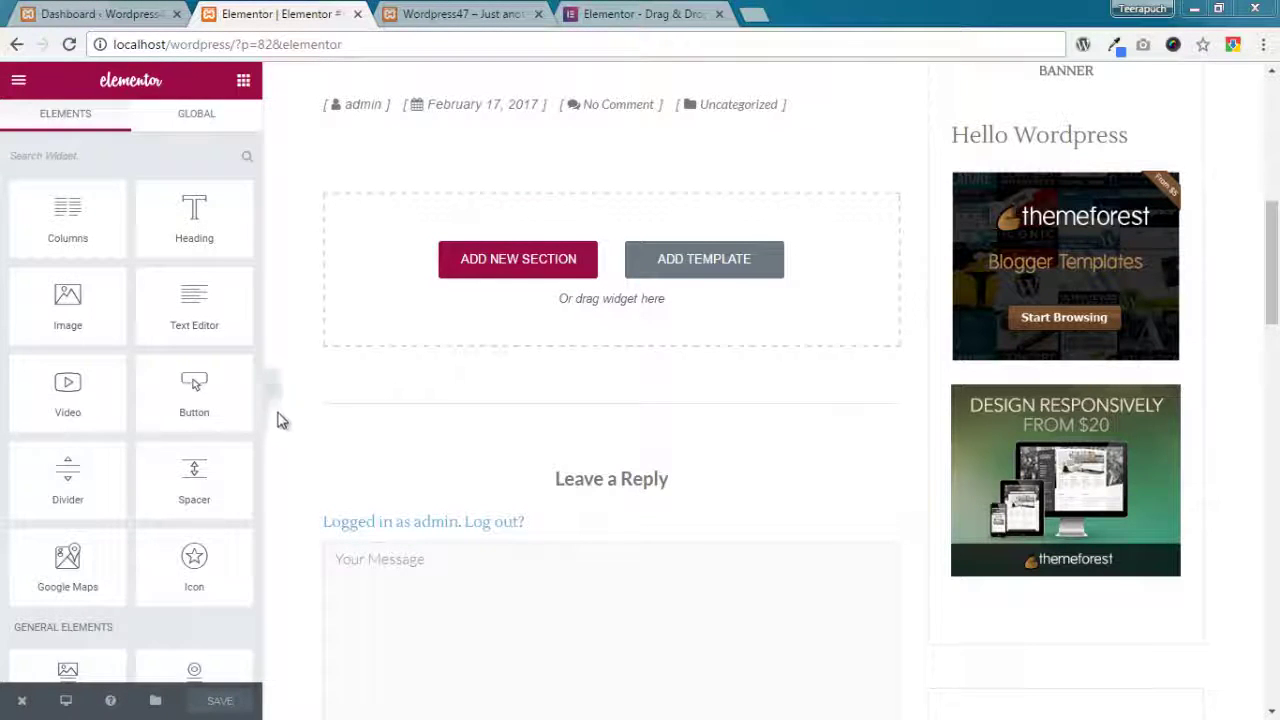
pyautogui.click(497, 262)
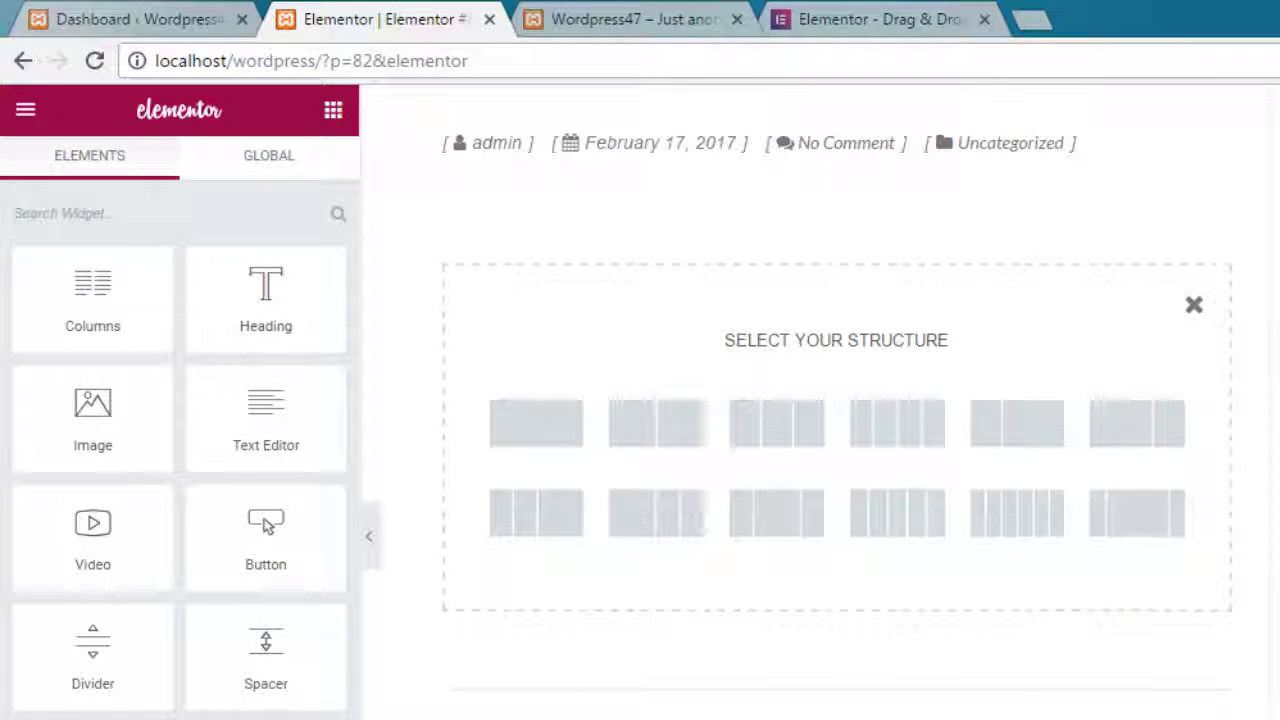
pyautogui.click(541, 422)
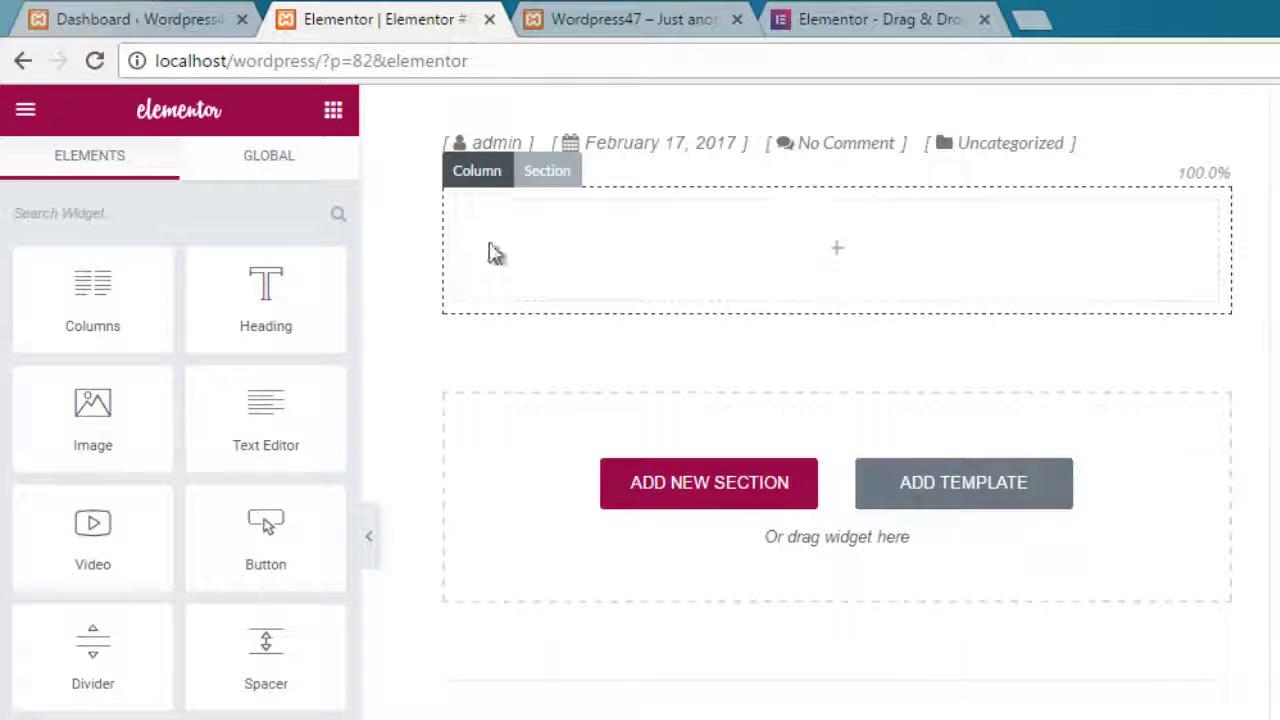
pyautogui.click(472, 172)
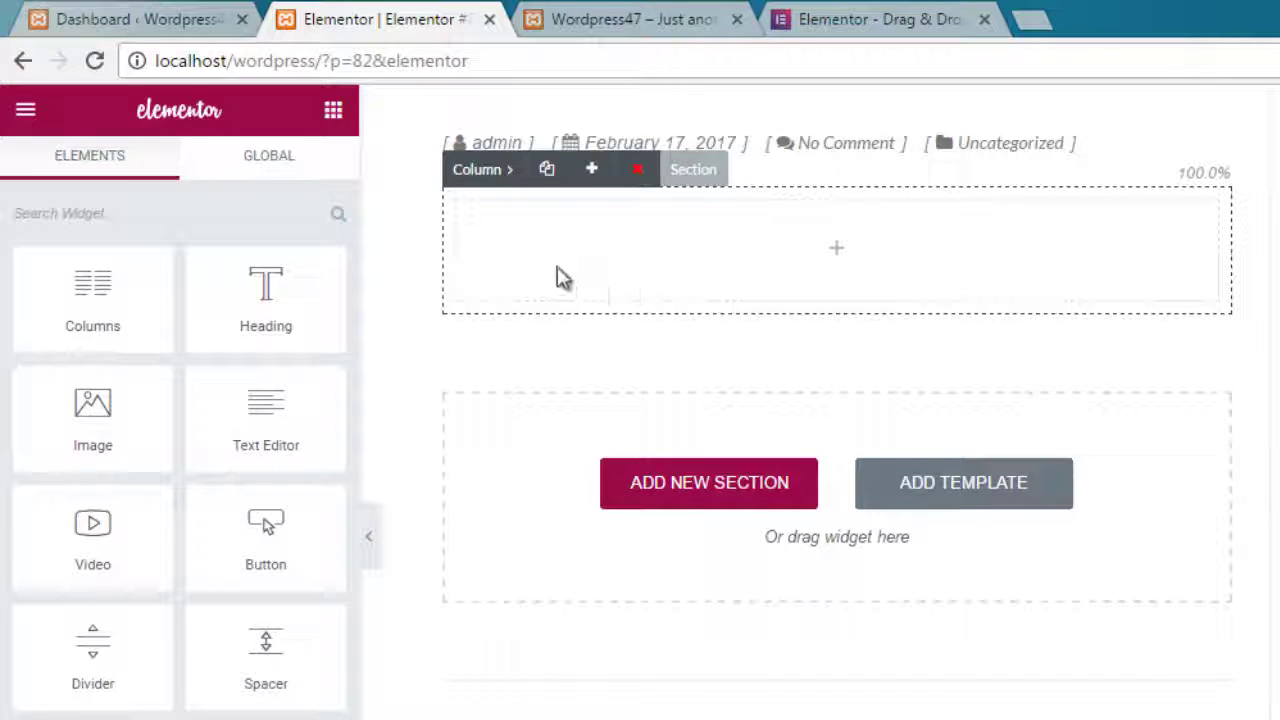
# - Place a Heading widget in the new column, cancel its deletion, and view its advanced settings
pyautogui.moveTo(266, 300); pyautogui.dragTo(537, 275)
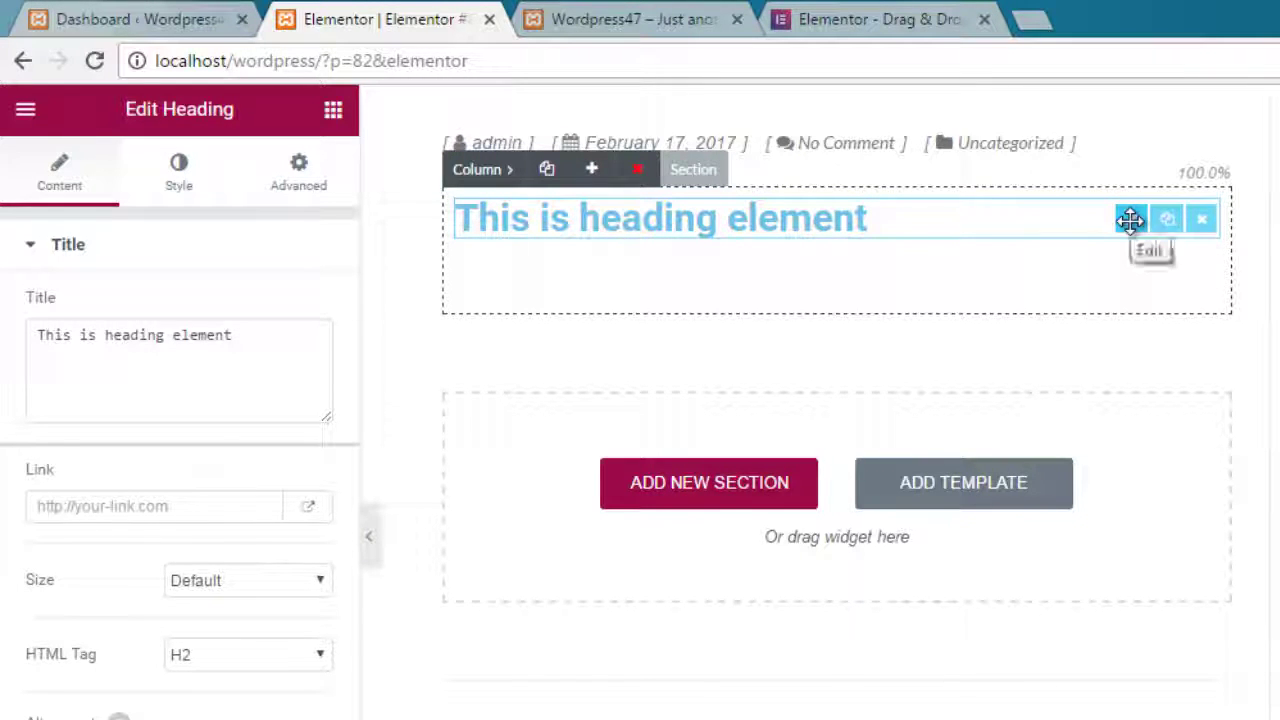
pyautogui.click(1201, 222)
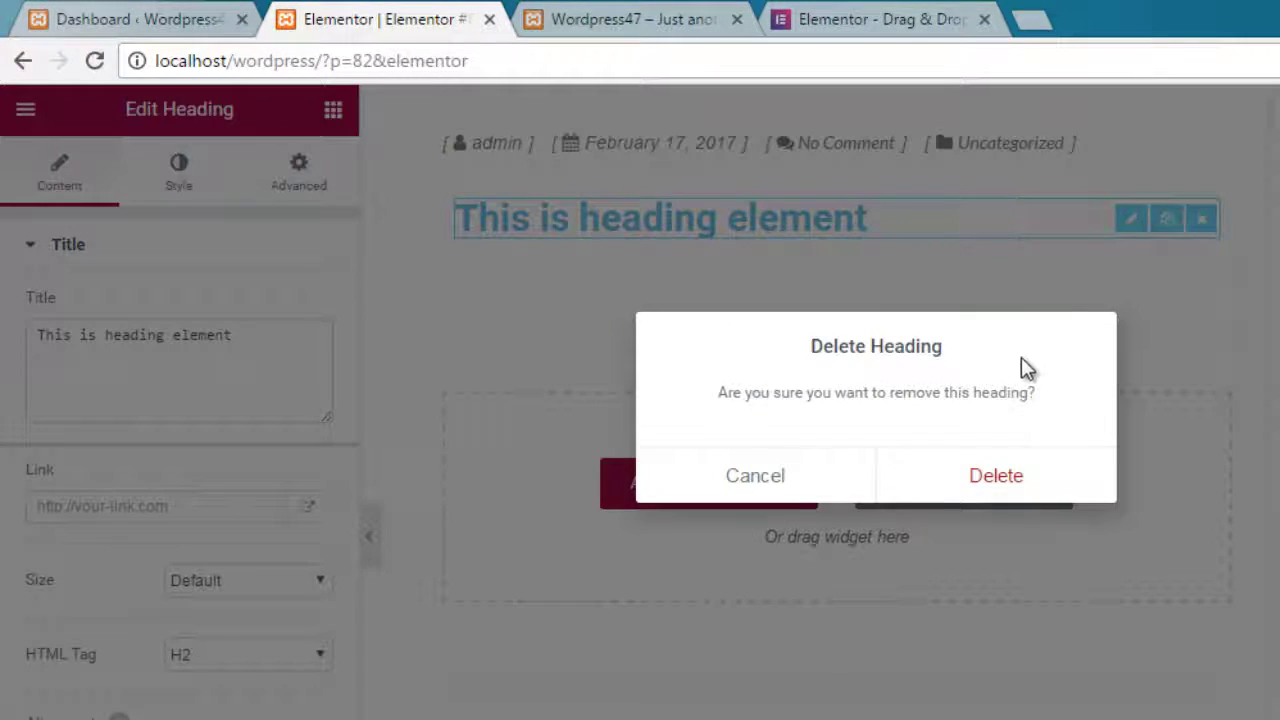
pyautogui.click(750, 487)
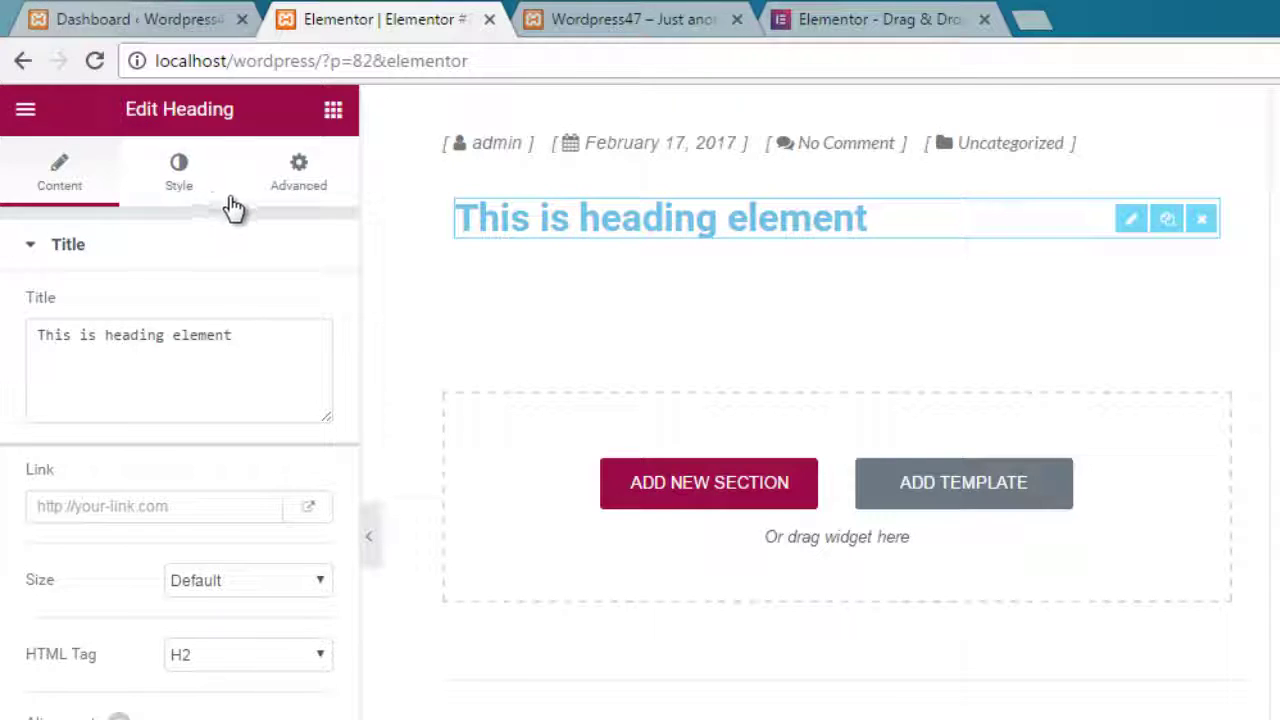
pyautogui.click(282, 195)
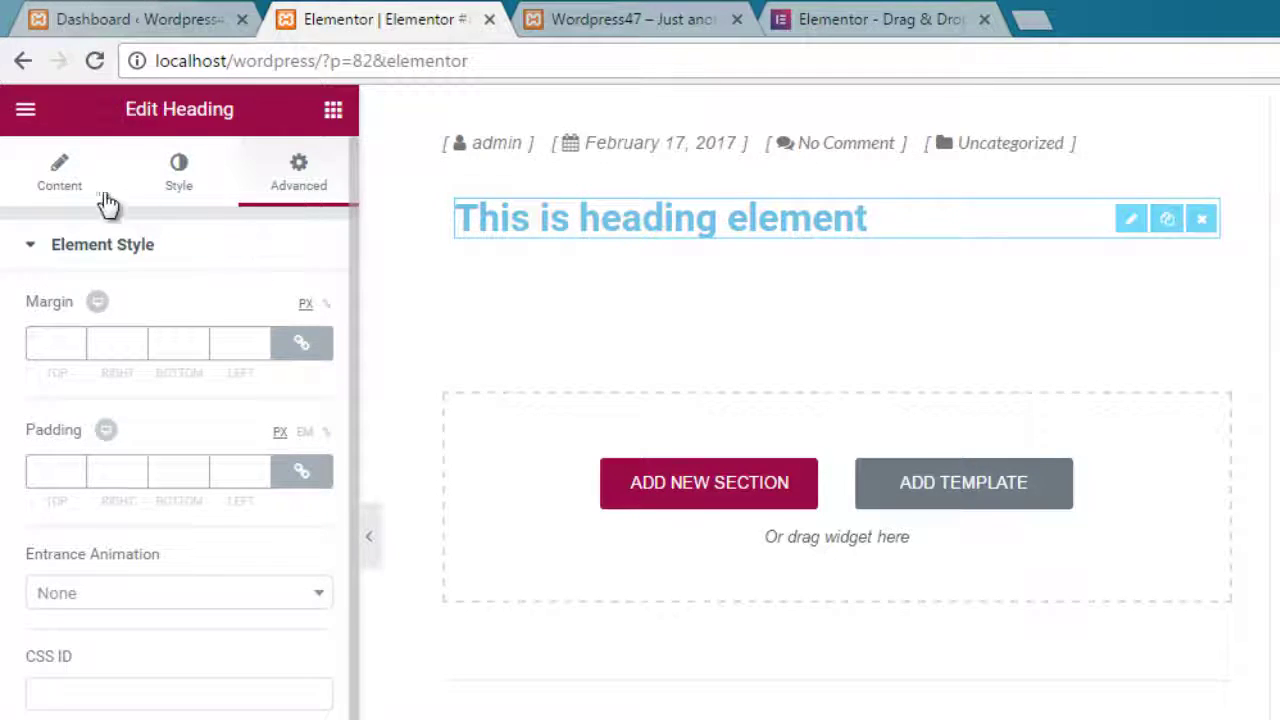
# - Replace the heading's title with the author's first name followed by "Post From Elementor"
pyautogui.click(57, 181)
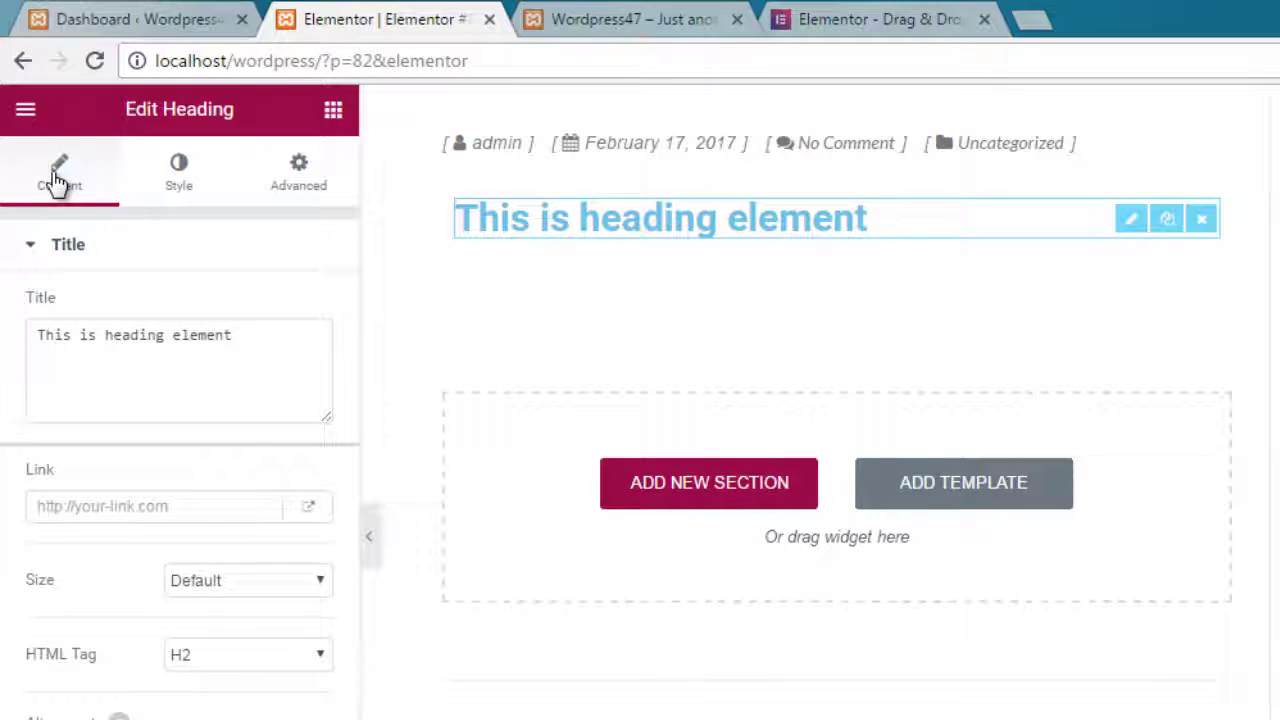
pyautogui.click(268, 342)
pyautogui.hotkey('ctrl', 'a')
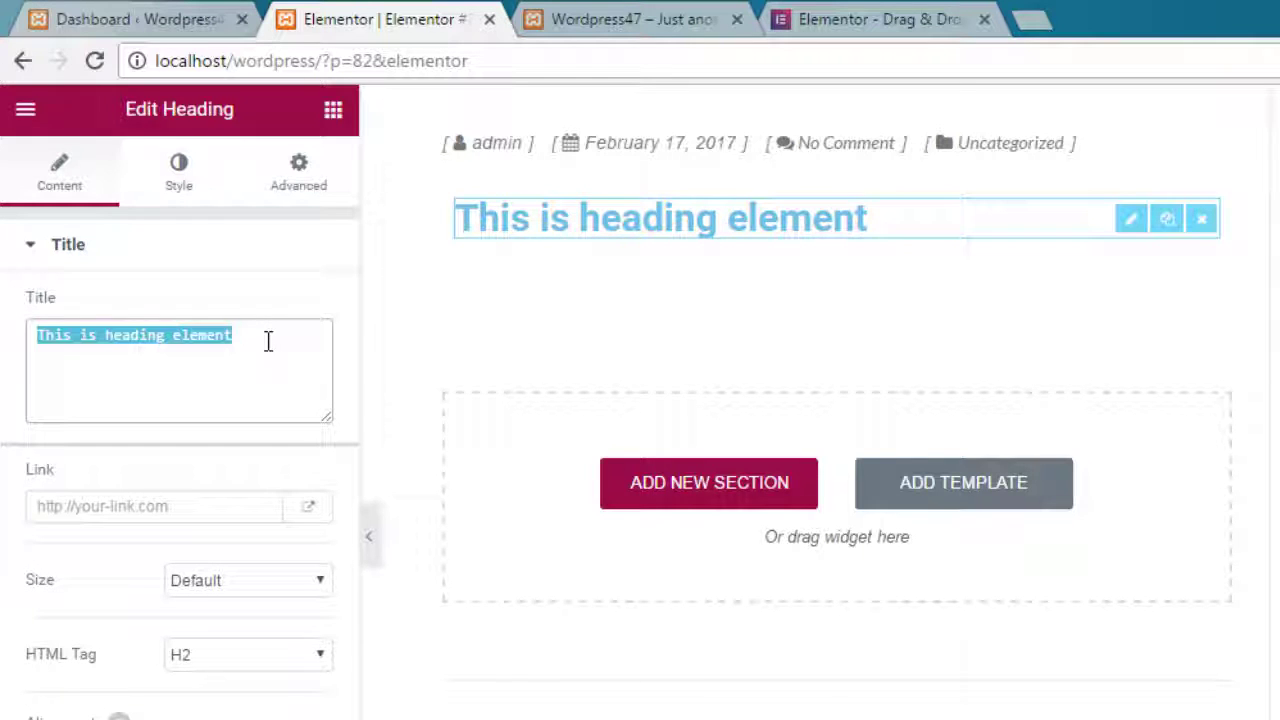
pyautogui.write('Teerapuch Pos')
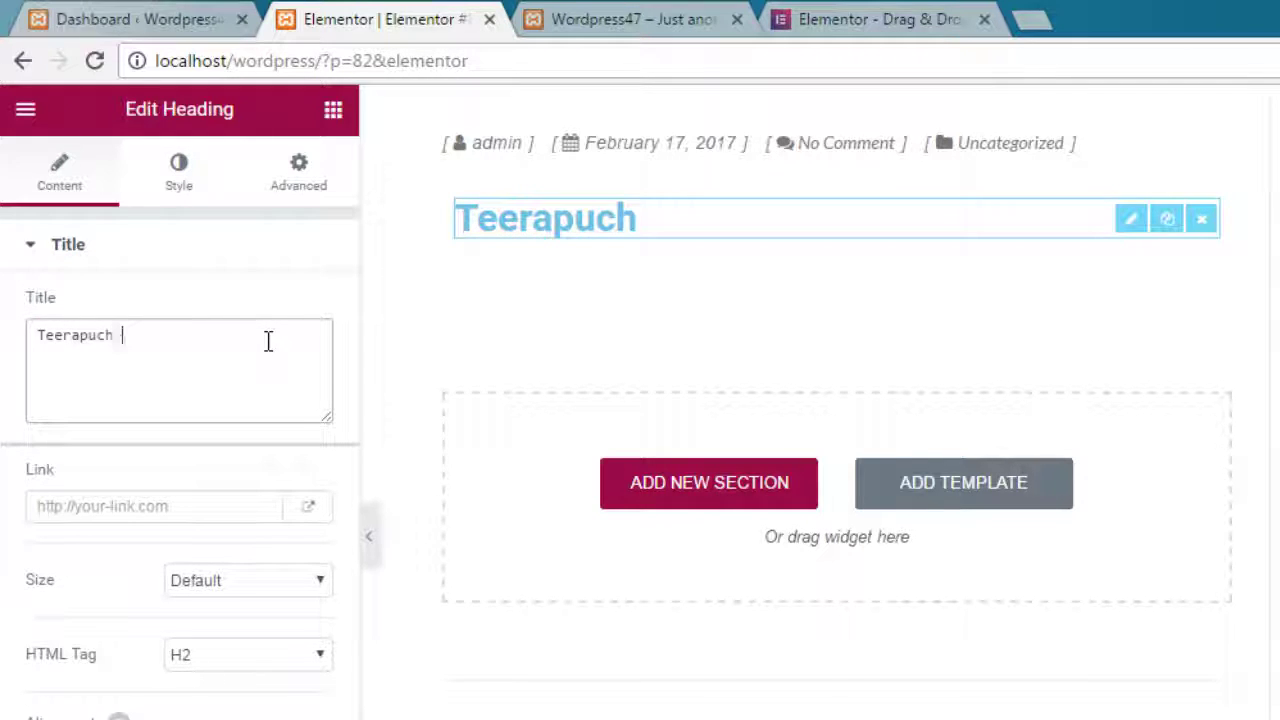
pyautogui.write('t F')
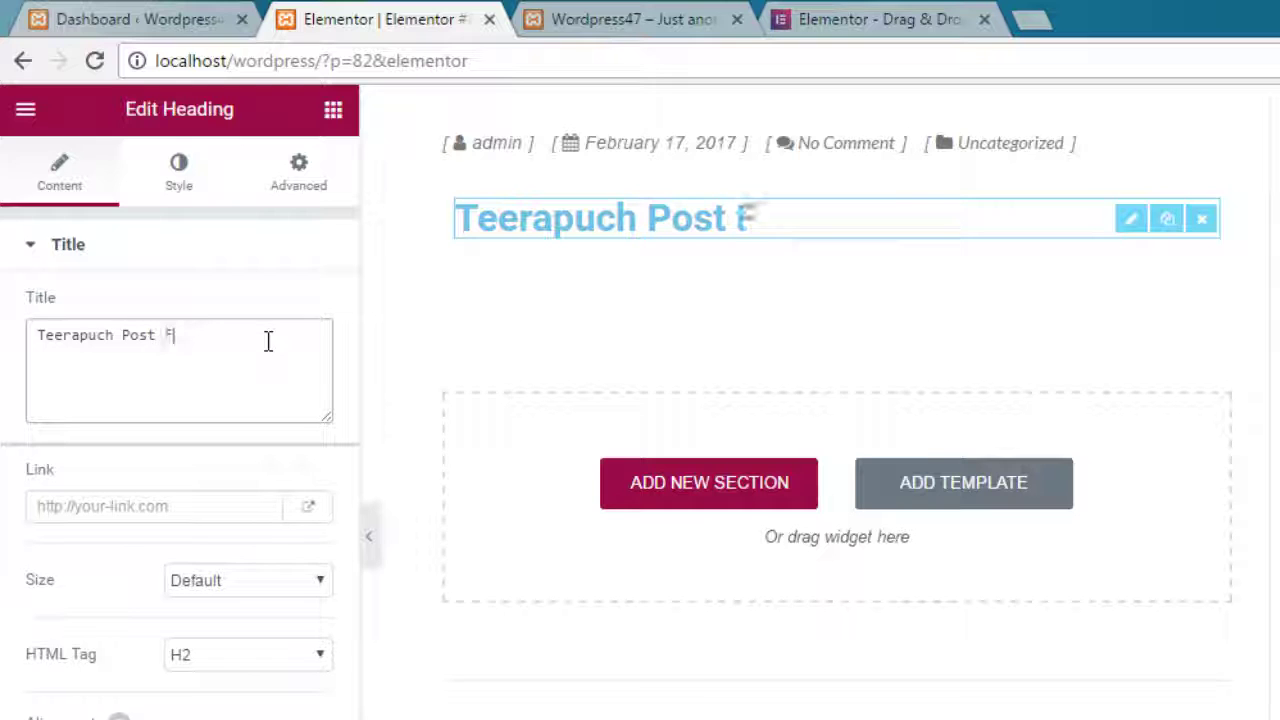
pyautogui.write('rom E')
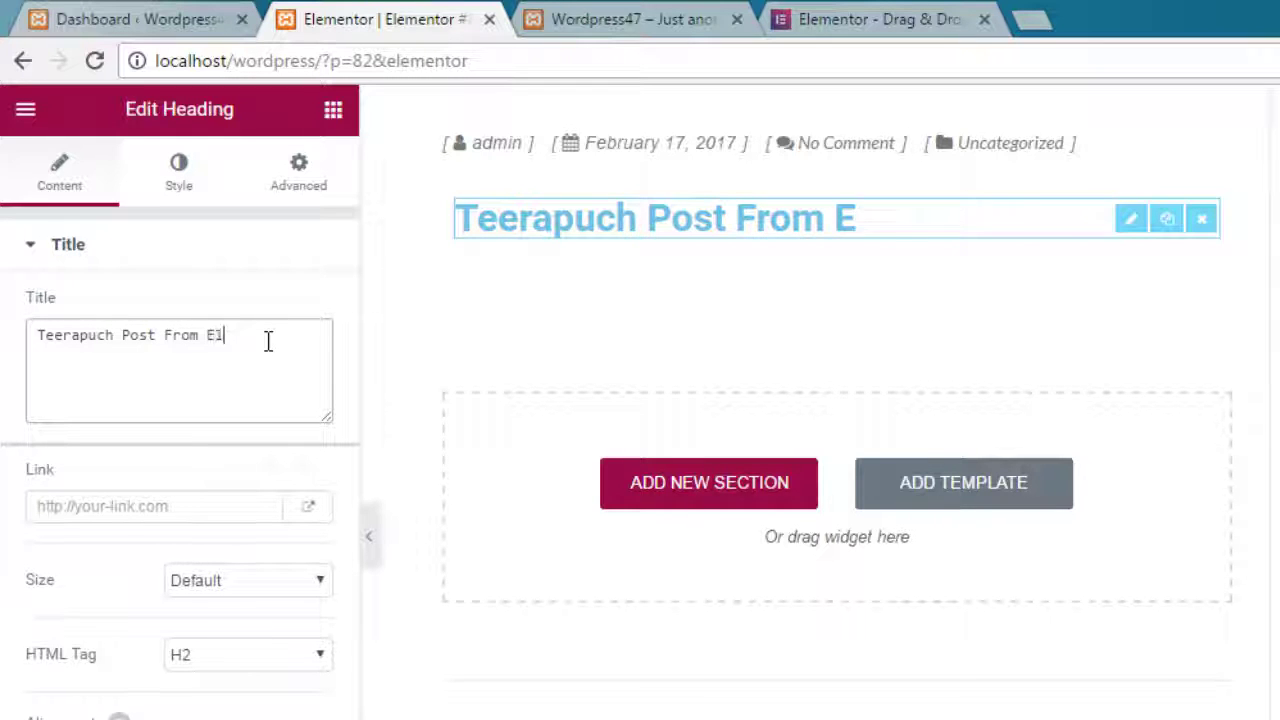
pyautogui.write('lementor')
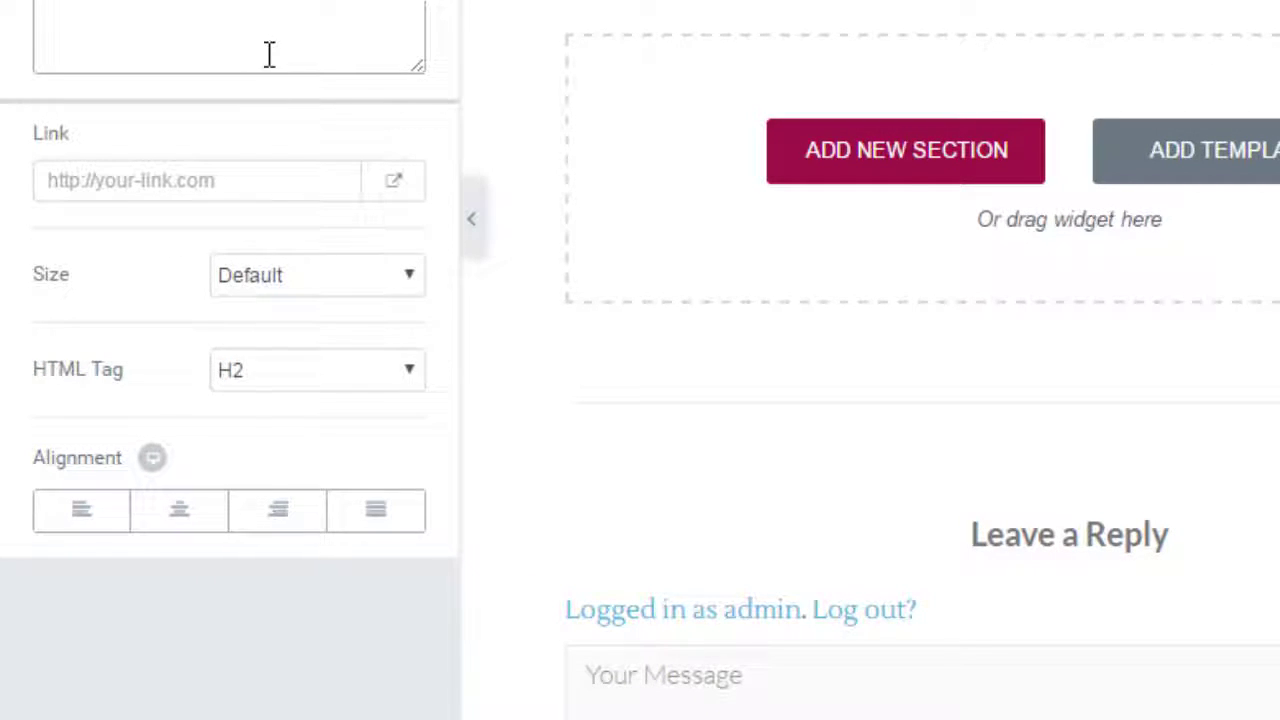
# - Check the heading's HTML tag options, try center and right alignment, and align the heading left
pyautogui.click(350, 376)
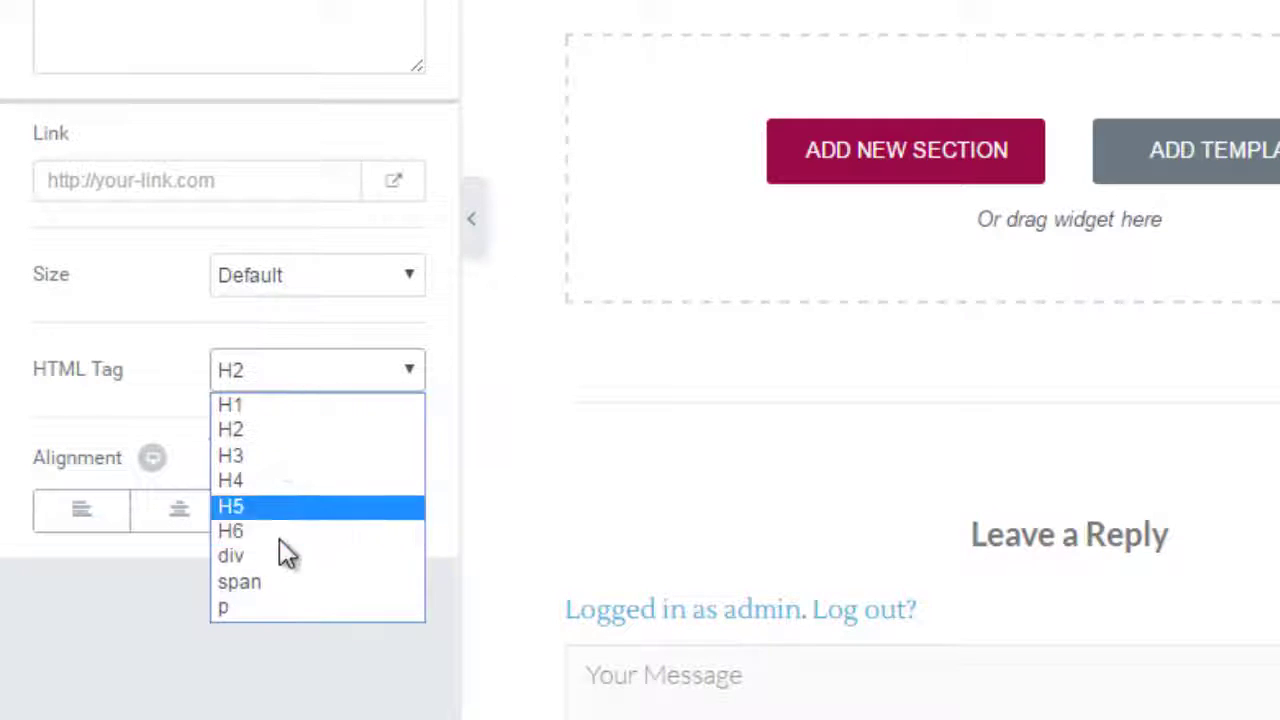
pyautogui.click(182, 352)
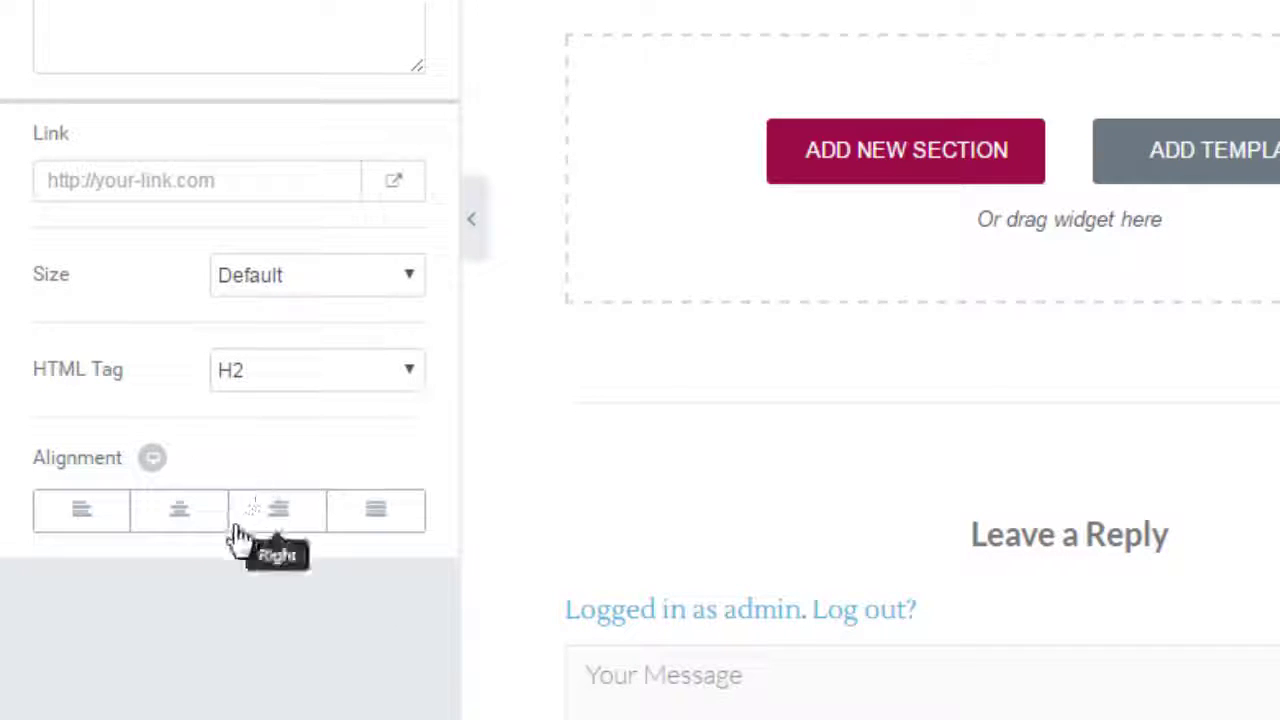
pyautogui.click(172, 528)
pyautogui.click(277, 515)
pyautogui.click(107, 530)
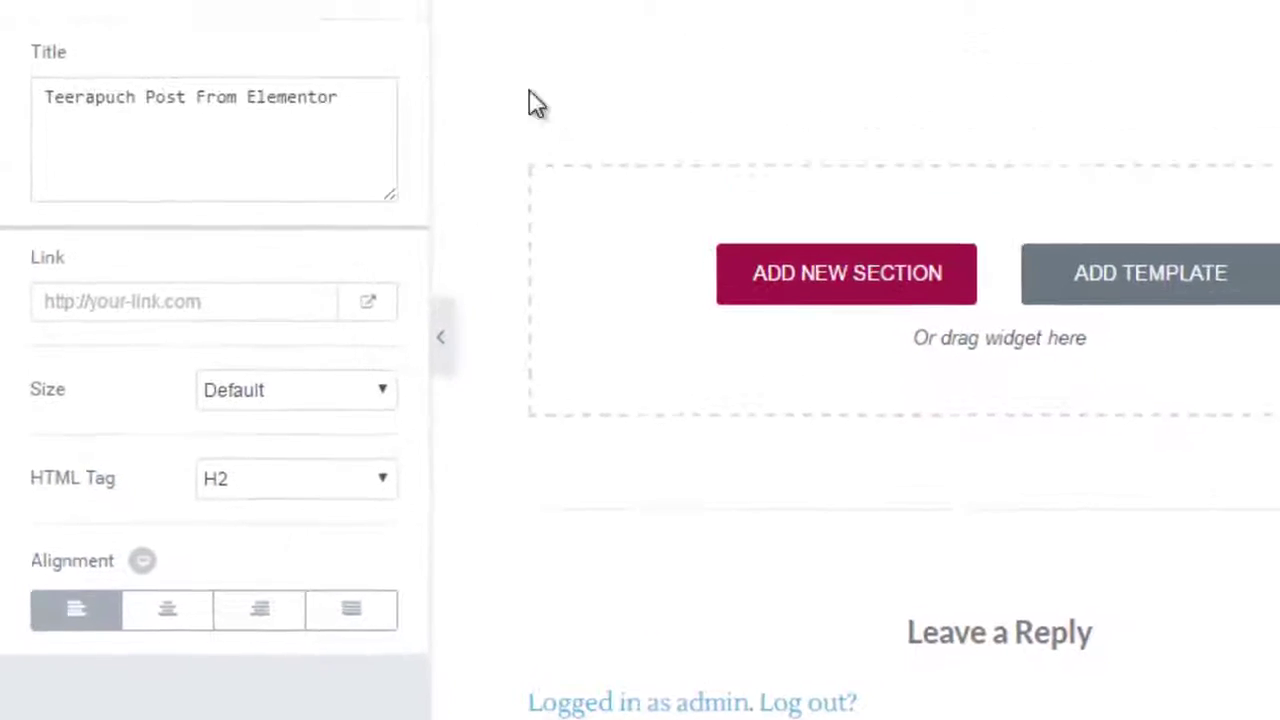
# - Set the heading's text color to the blue #4868c9, starting from the blue preset swatch
pyautogui.click(200, 94)
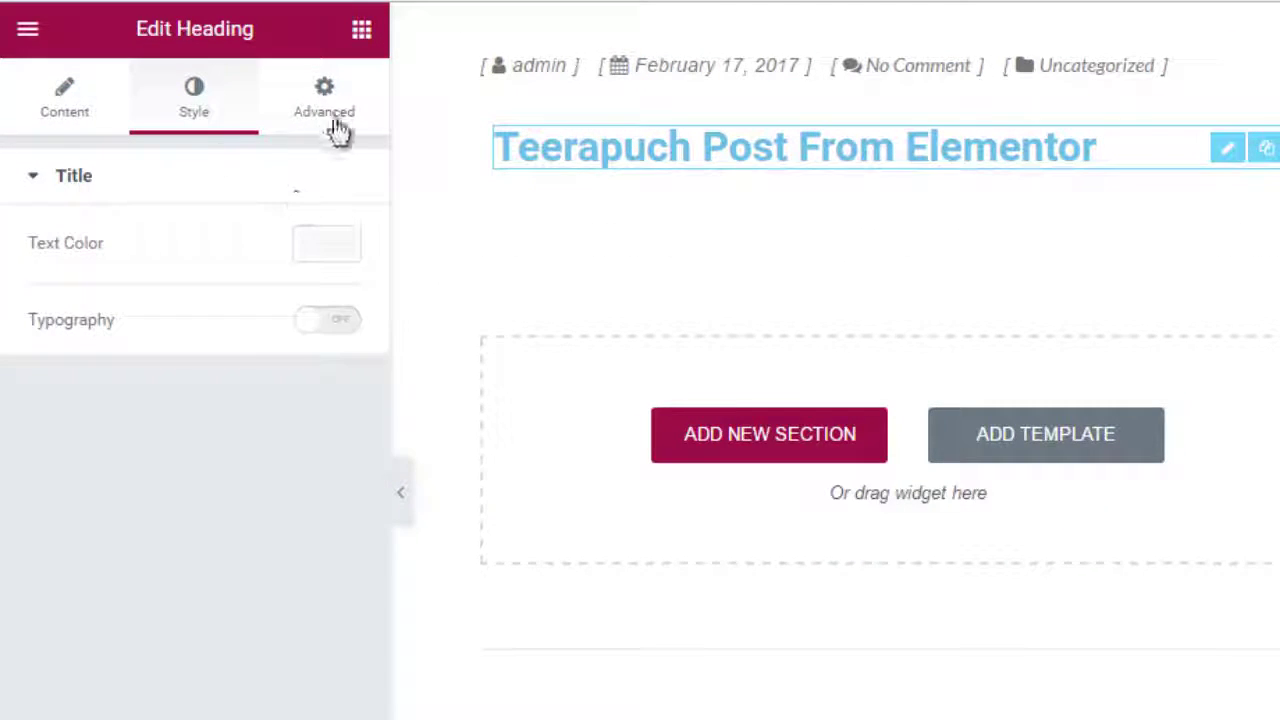
pyautogui.click(340, 251)
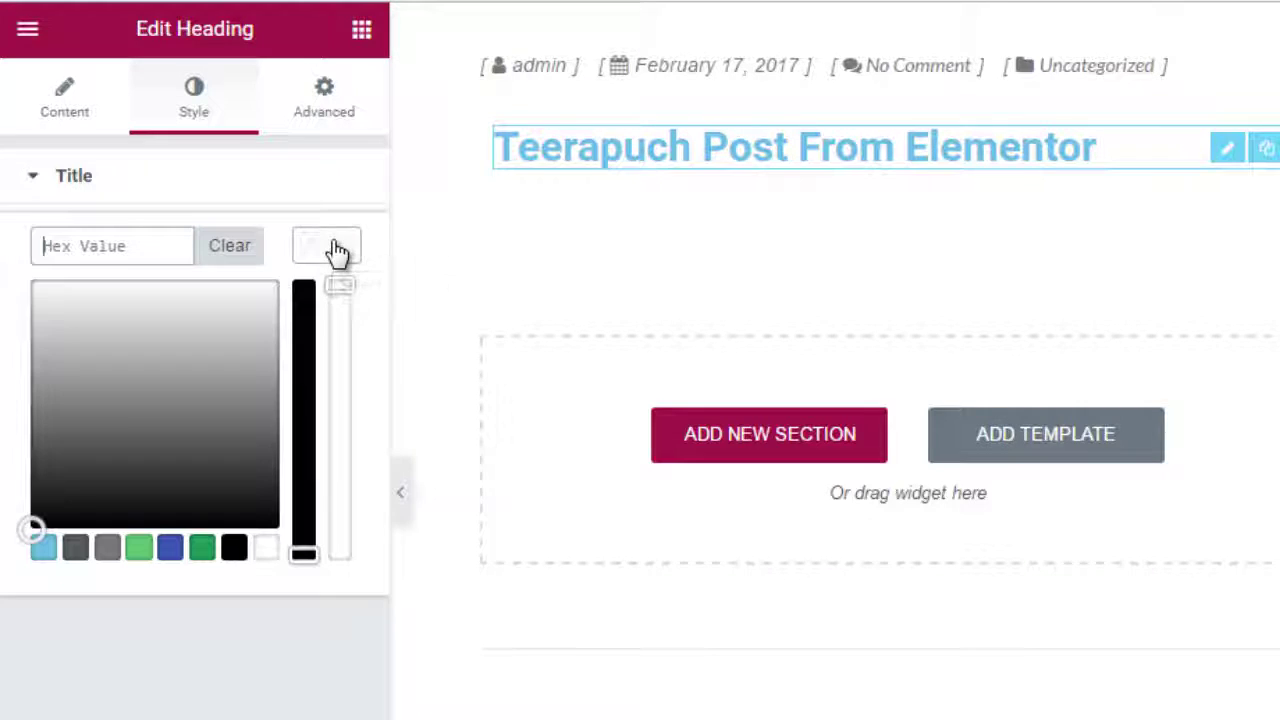
pyautogui.click(168, 552)
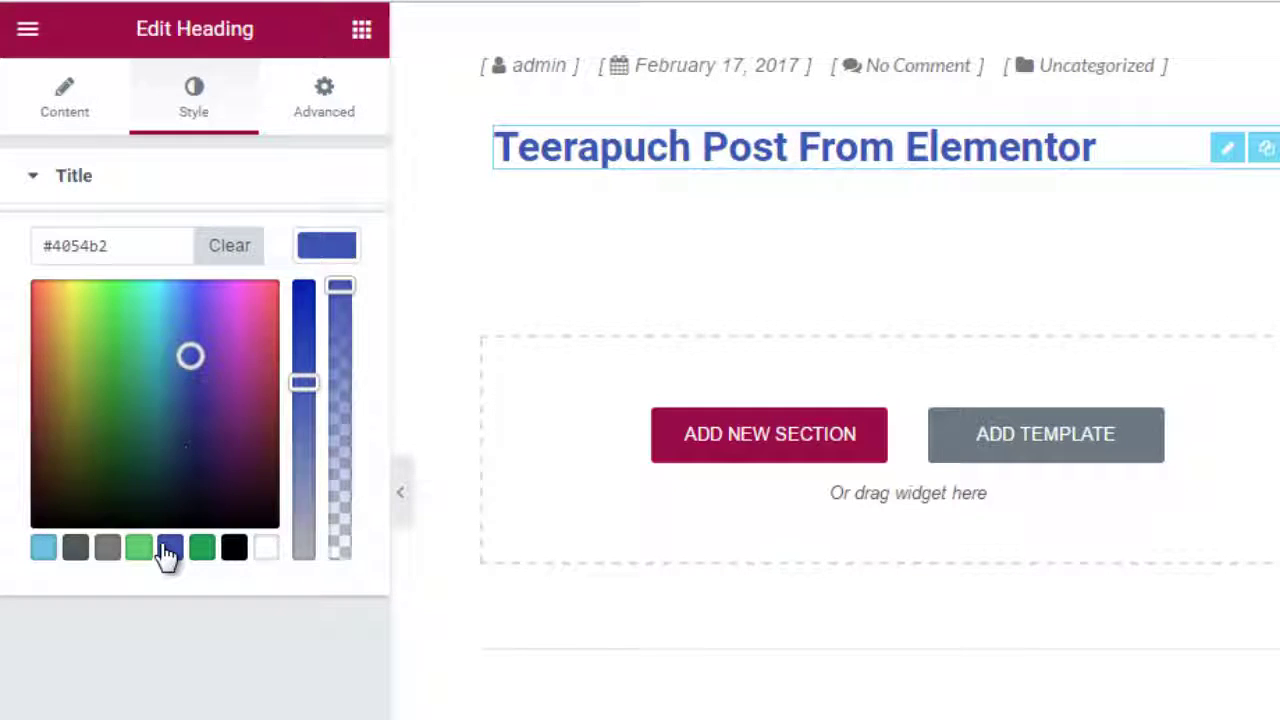
pyautogui.moveTo(195, 350); pyautogui.dragTo(186, 334)
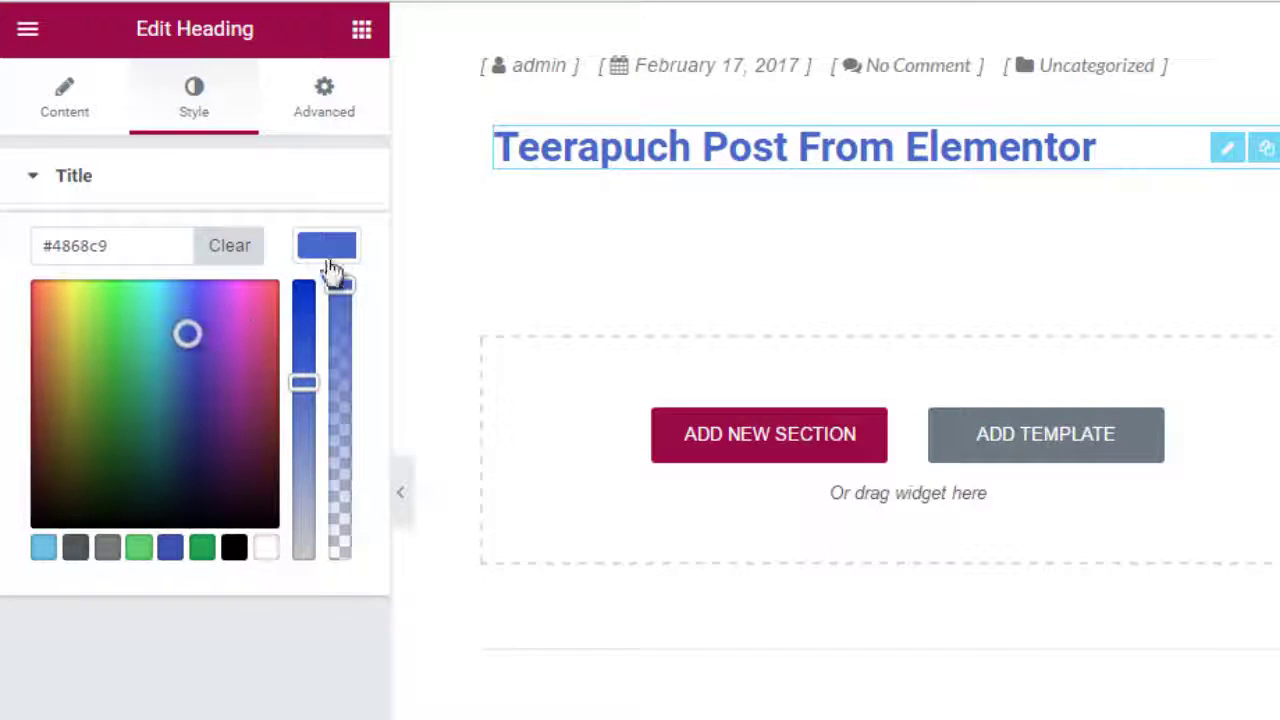
pyautogui.click(326, 252)
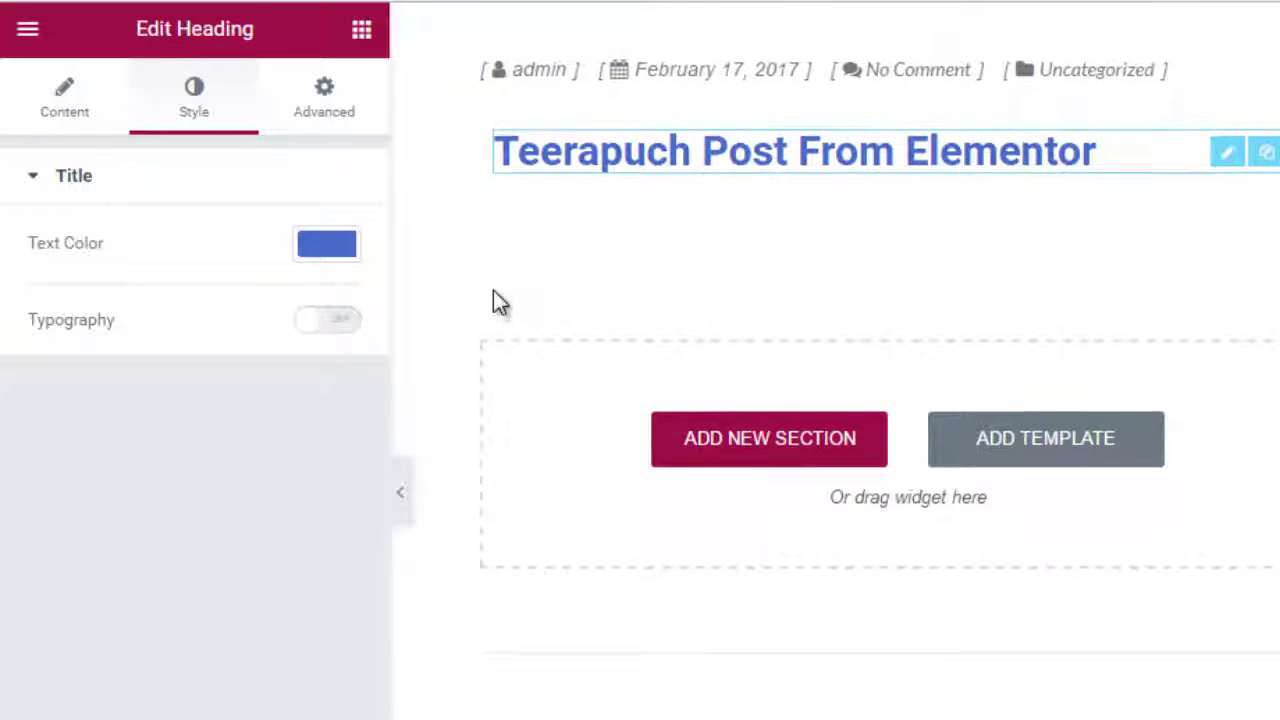
# - Leave the heading's settings, look through the widget list, and try to place a Social Icons widget below the heading
pyautogui.scroll(5, 493, 295)
pyautogui.click(1089, 515)
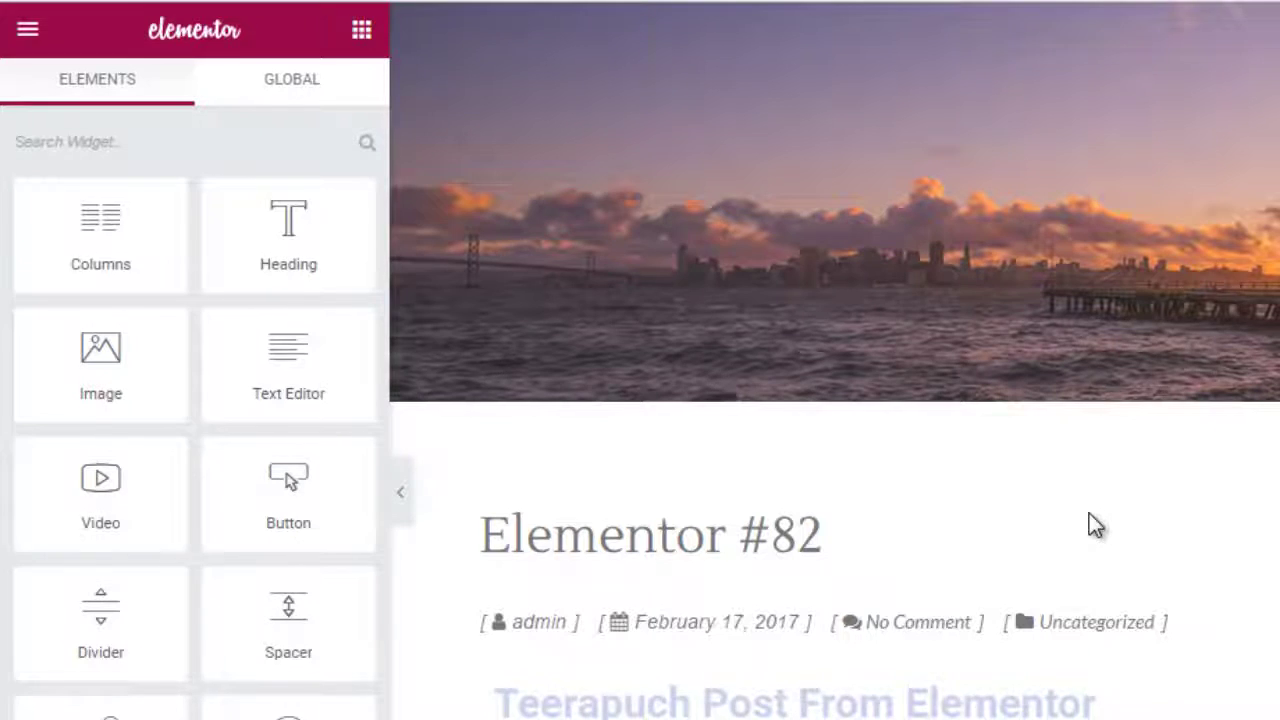
pyautogui.scroll(-3, 1089, 515)
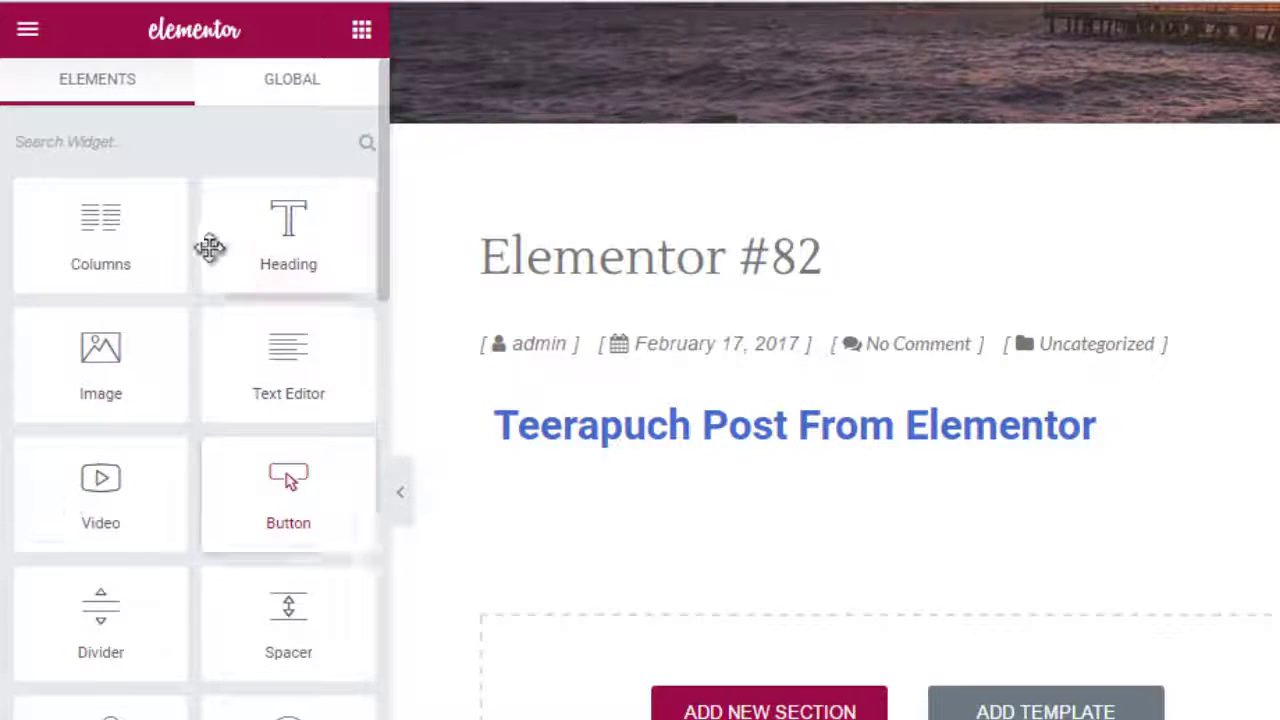
pyautogui.scroll(-4, 238, 167)
pyautogui.scroll(-3, 238, 167)
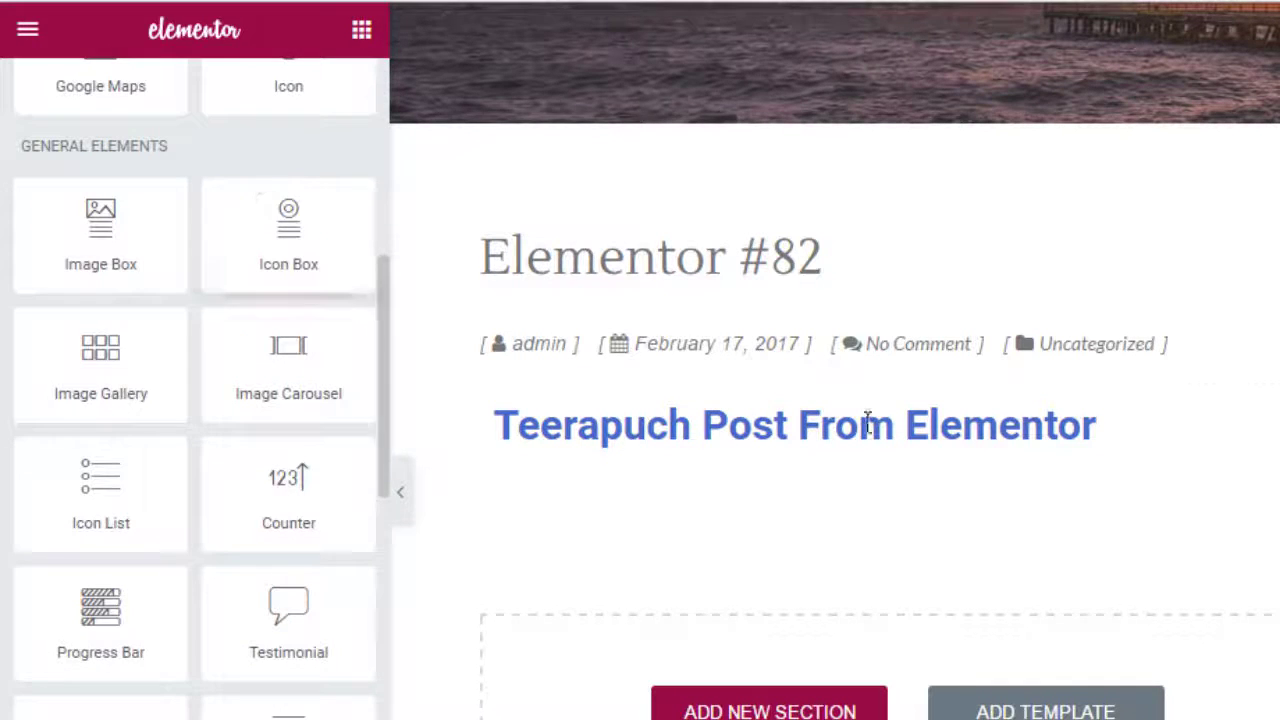
pyautogui.scroll(-2, 326, 552)
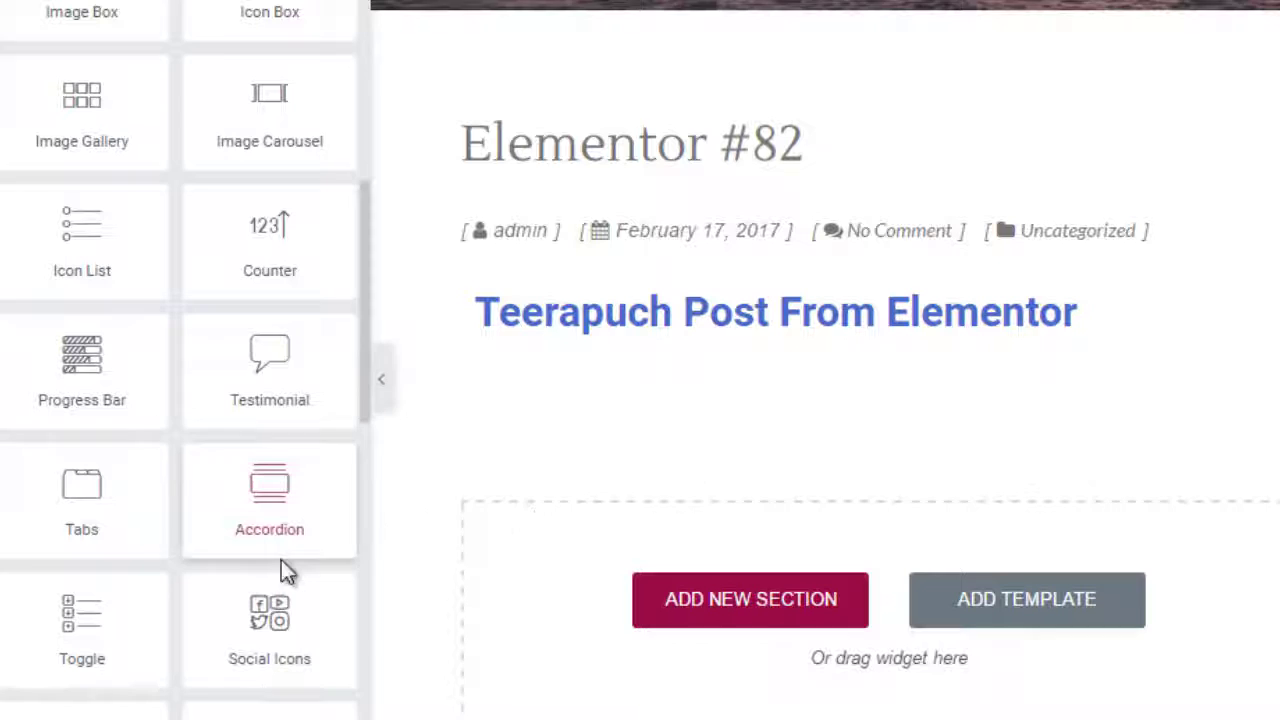
pyautogui.moveTo(269, 609); pyautogui.dragTo(727, 395)
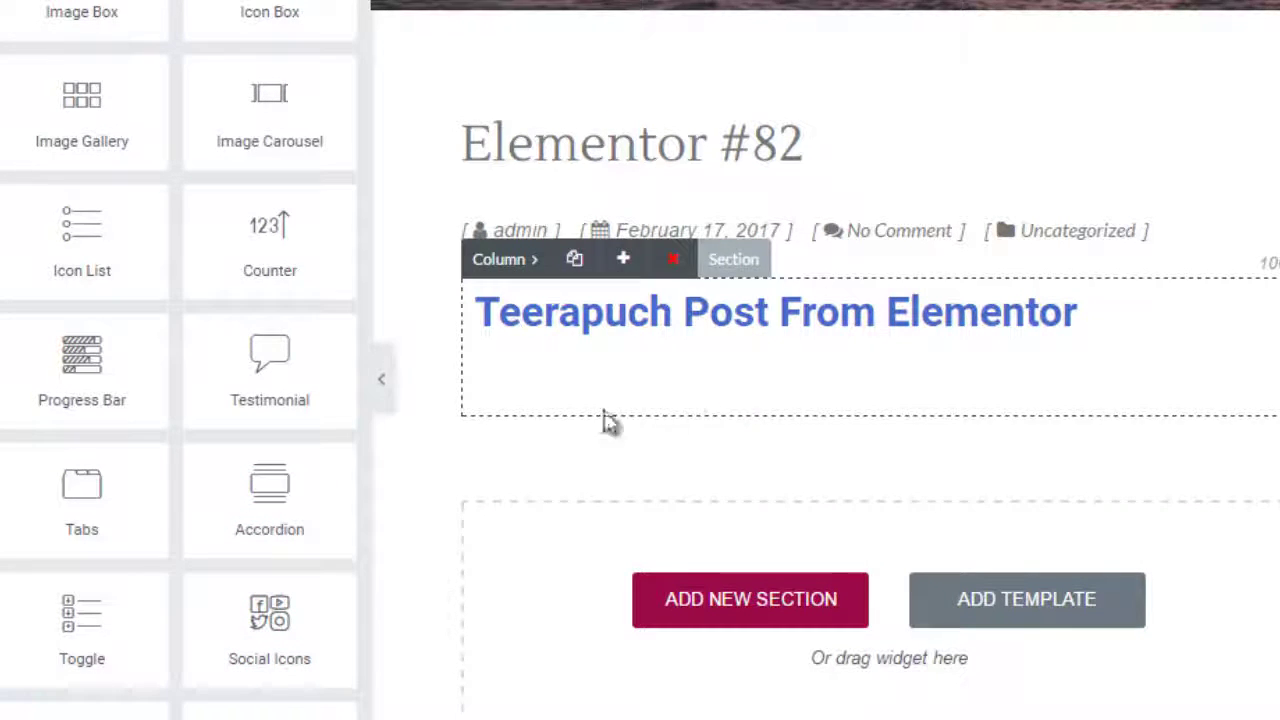
pyautogui.scroll(6, 180, 400)
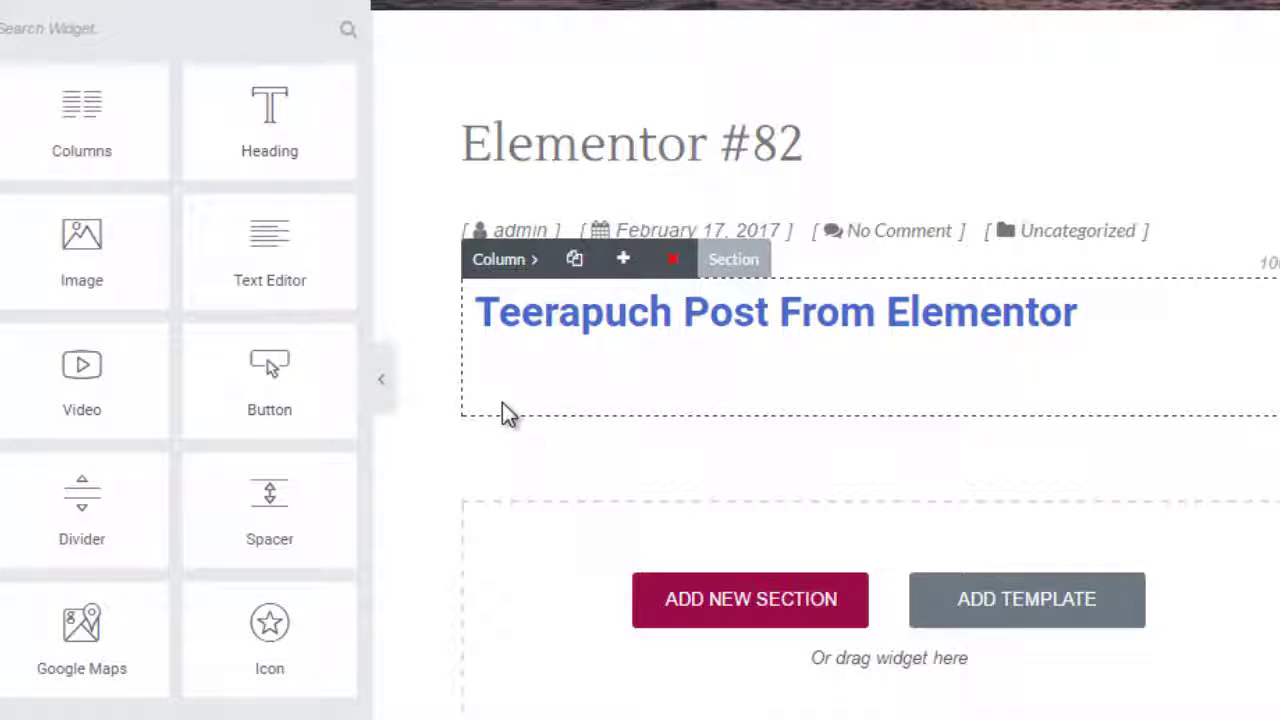
pyautogui.click(660, 329)
pyautogui.click(391, 200)
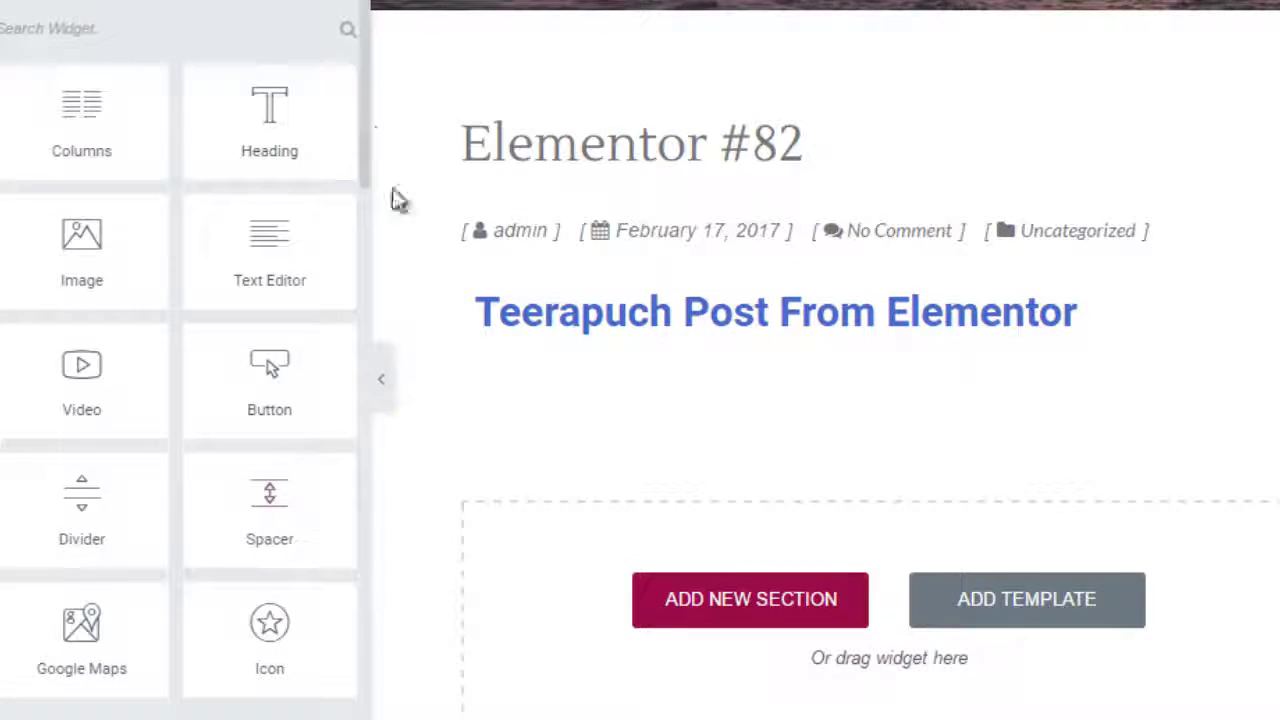
# - Place a Social Icons widget below the heading in the same column
pyautogui.scroll(-10, 265, 635)
pyautogui.moveTo(262, 636); pyautogui.dragTo(915, 378)
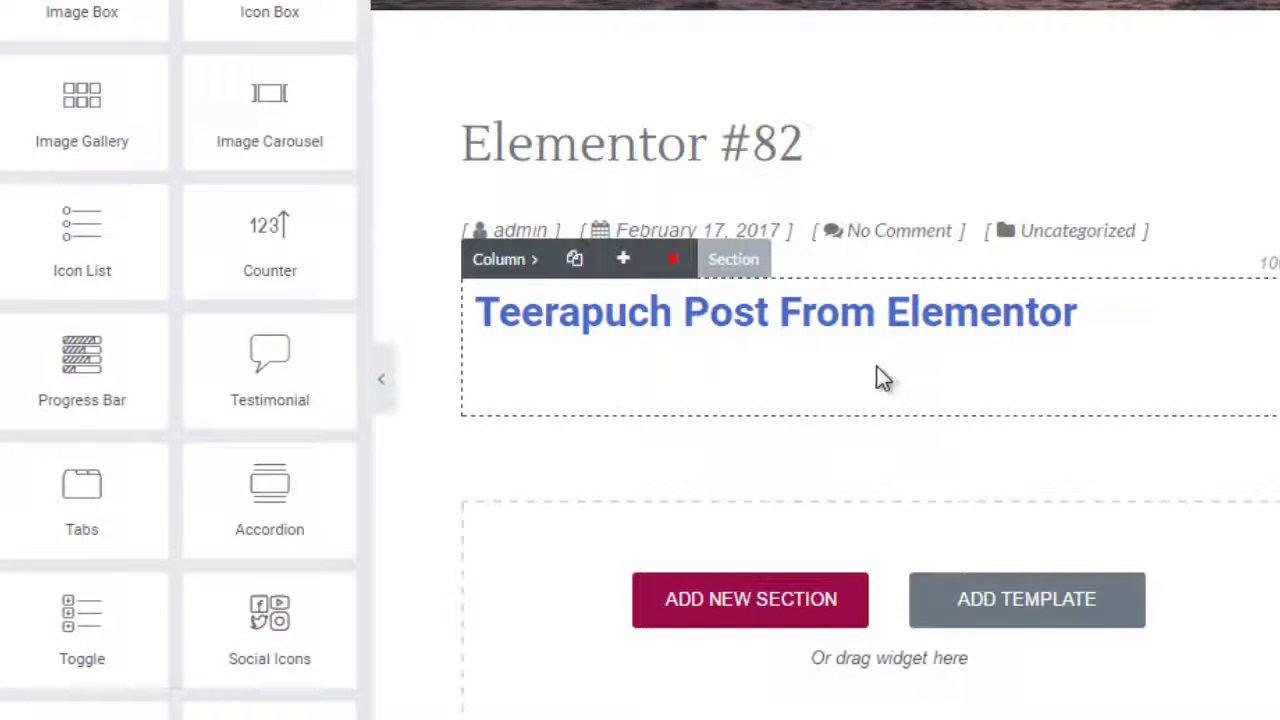
pyautogui.moveTo(312, 680); pyautogui.dragTo(952, 350)
pyautogui.moveTo(283, 614); pyautogui.dragTo(830, 330)
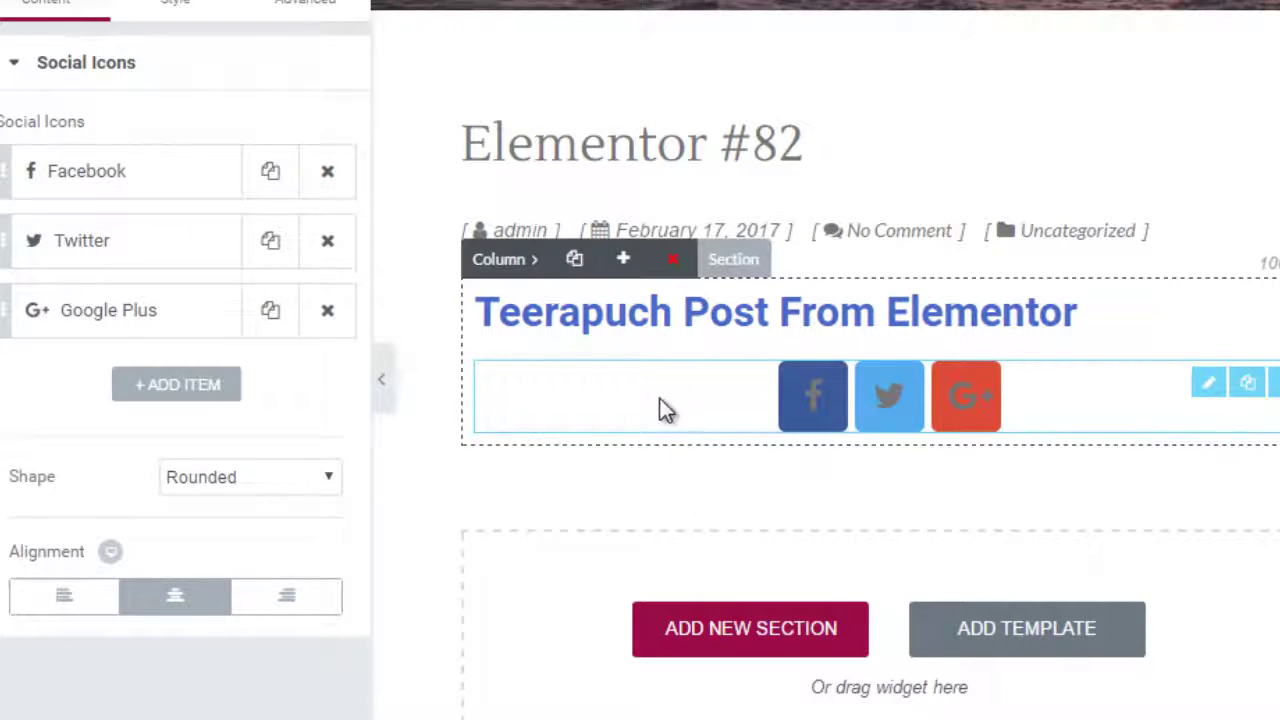
# - Change the Facebook item's icon to medium and the Twitter item's icon to apple
pyautogui.click(149, 171)
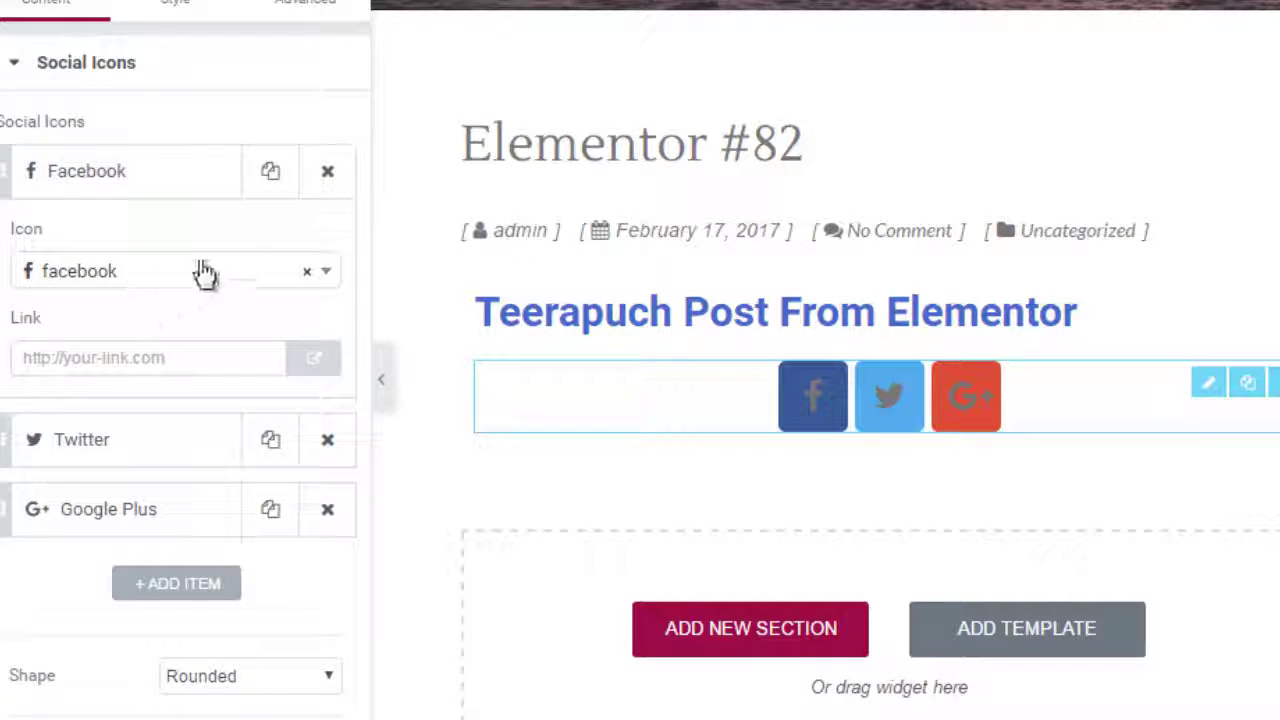
pyautogui.click(268, 276)
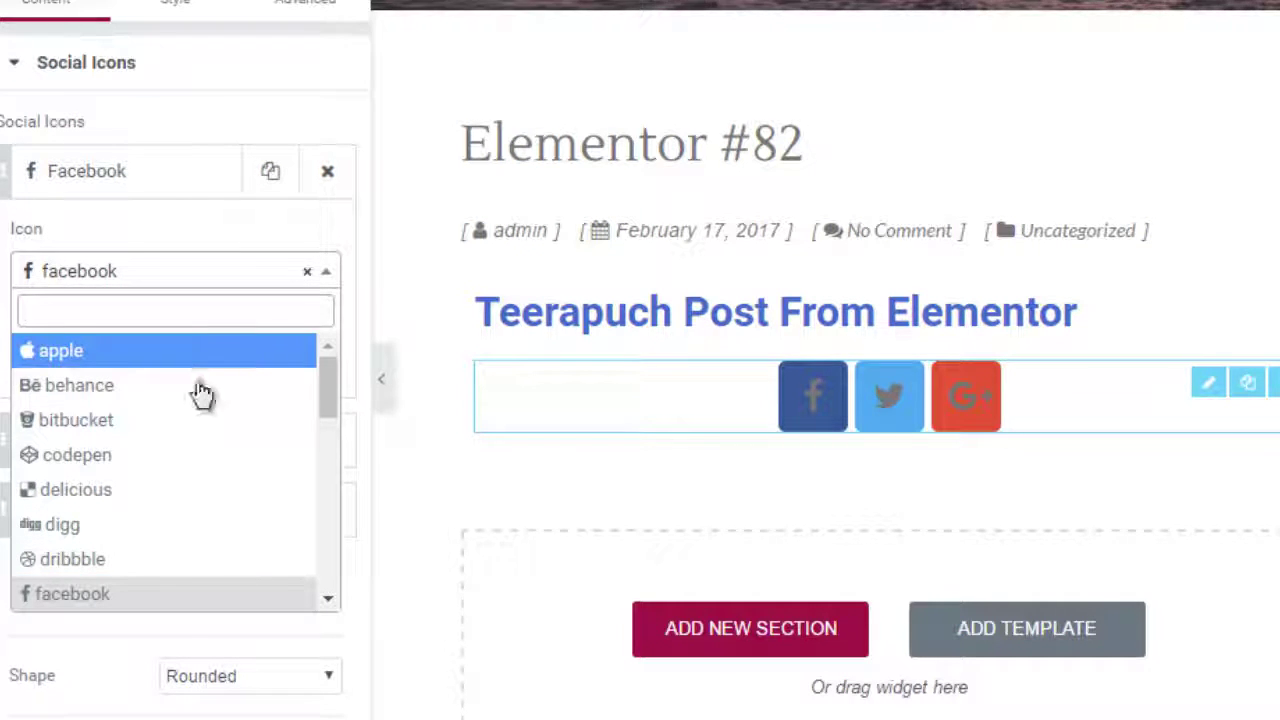
pyautogui.scroll(-5, 185, 420)
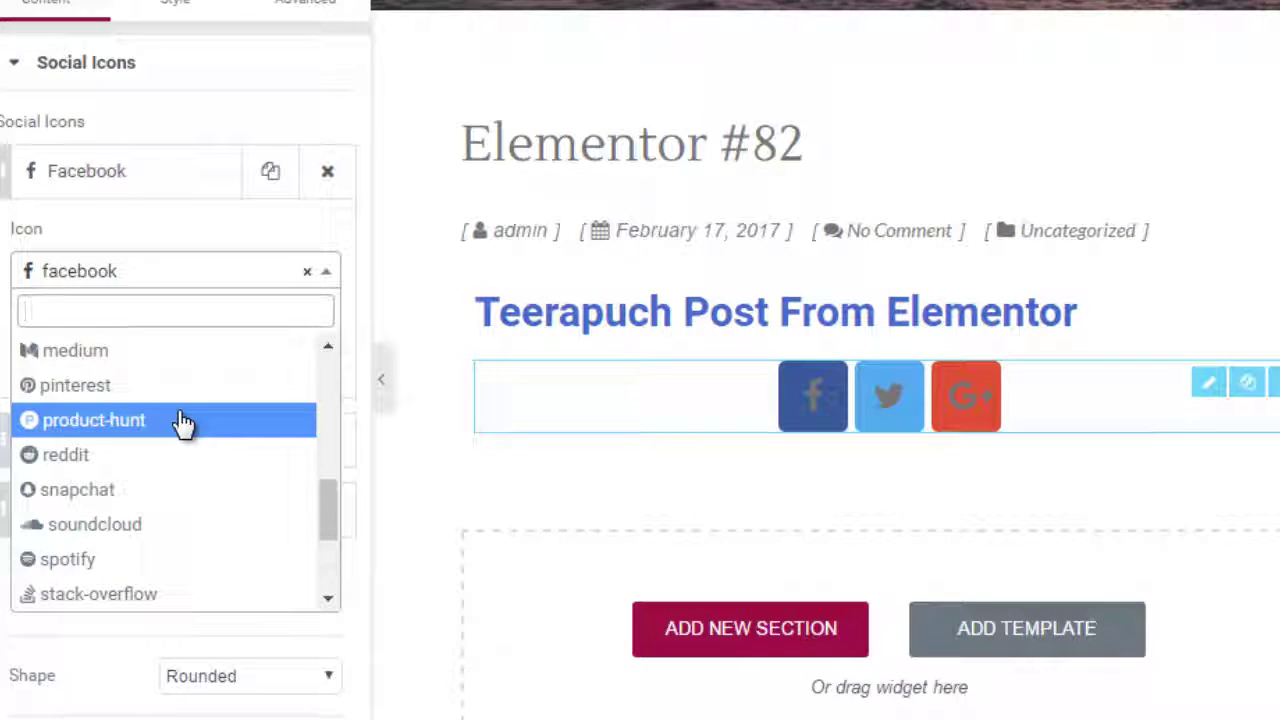
pyautogui.click(190, 354)
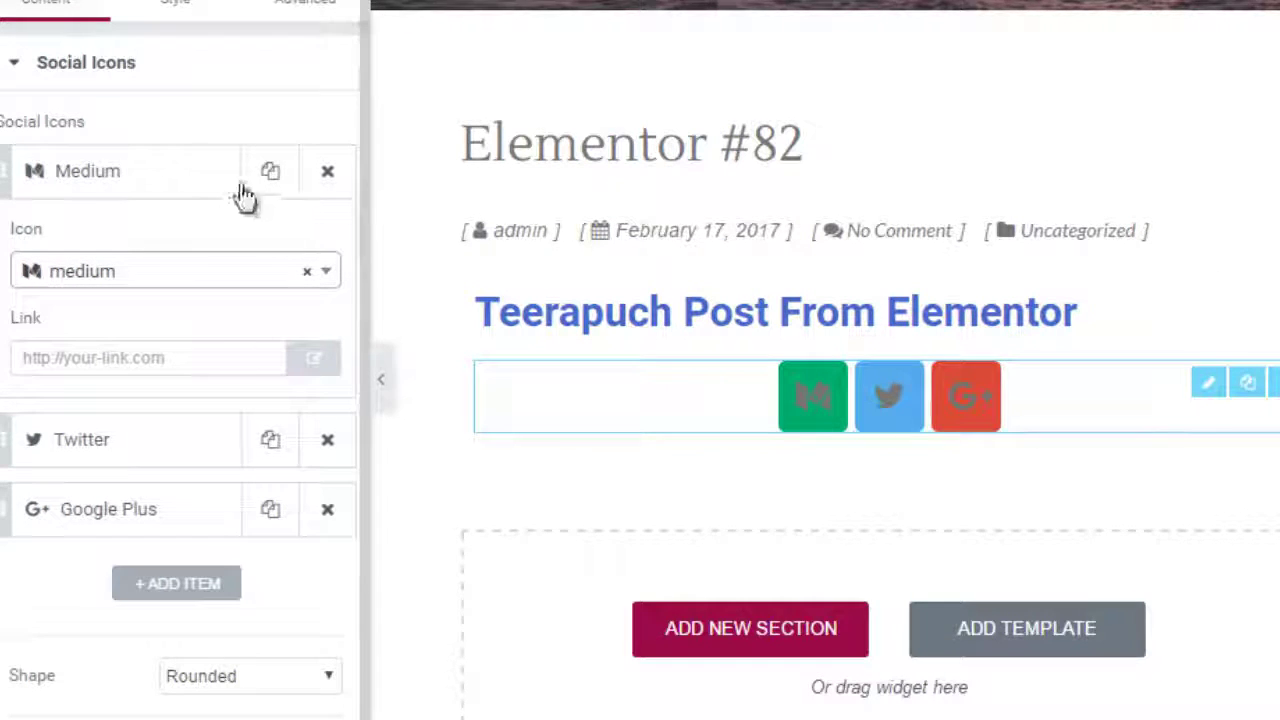
pyautogui.click(172, 444)
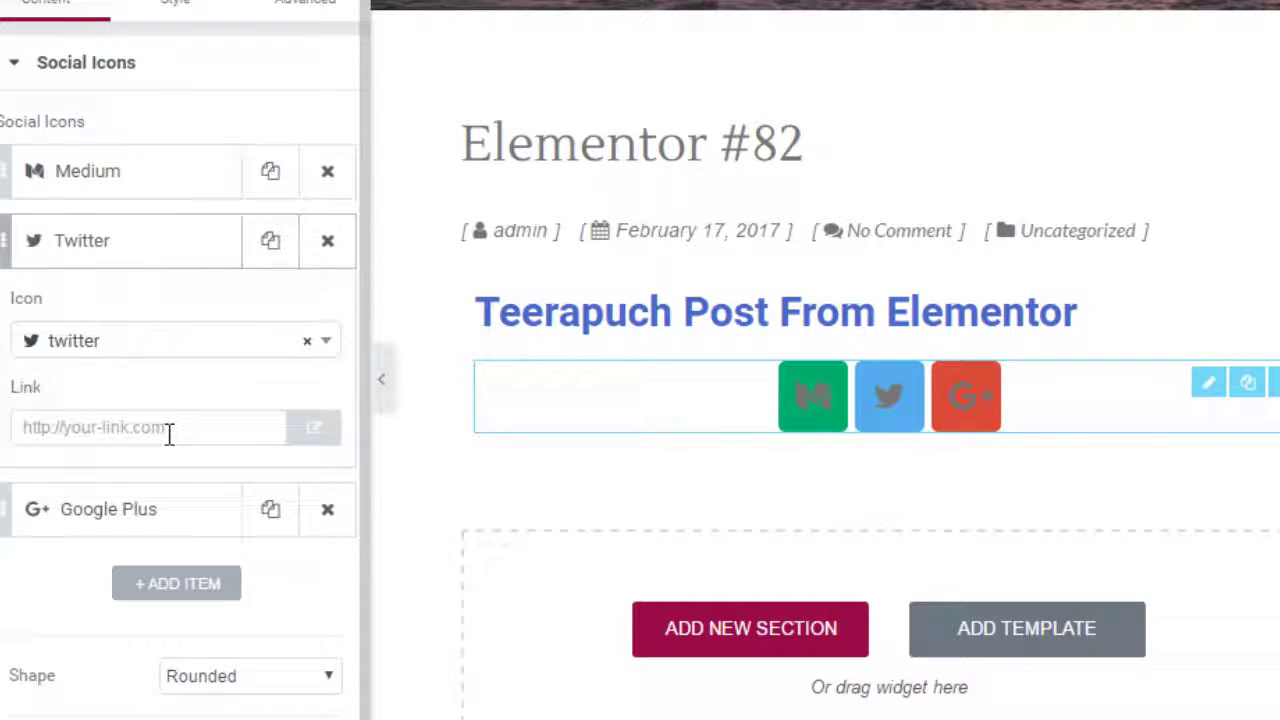
pyautogui.click(149, 357)
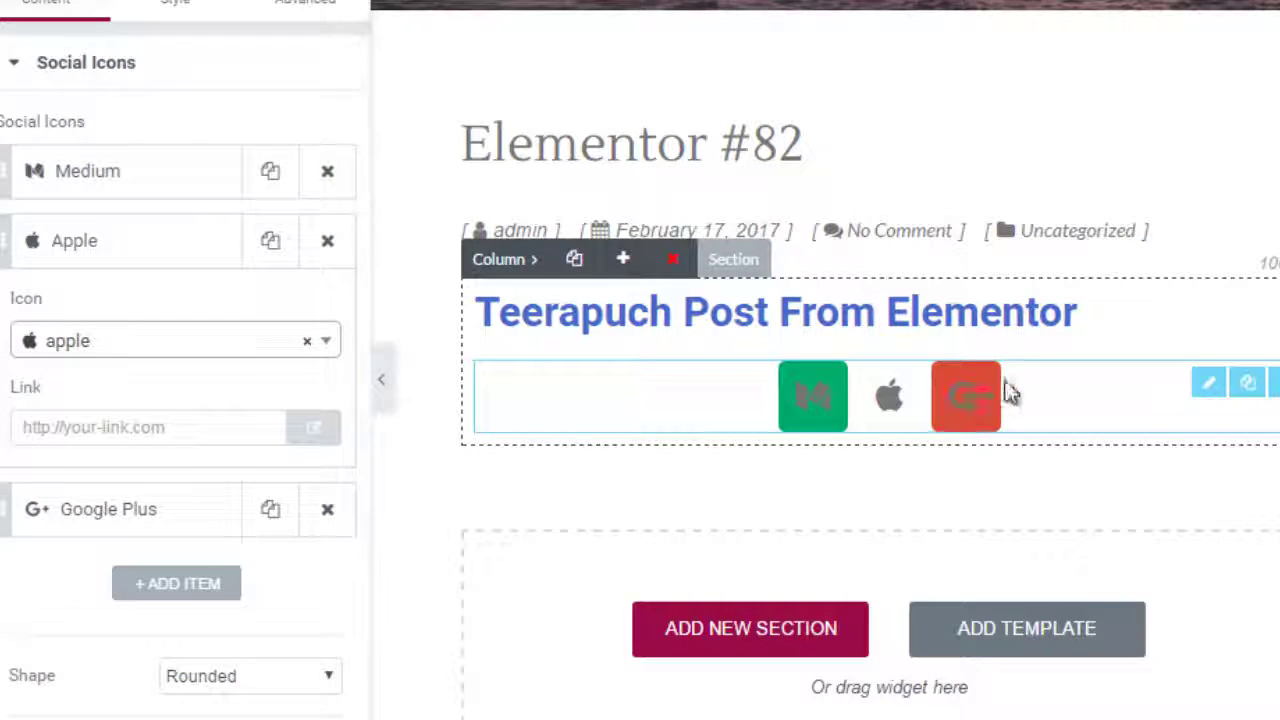
# - Change the Google Plus item's icon to stack-overflow and go to its empty link setting
pyautogui.click(163, 500)
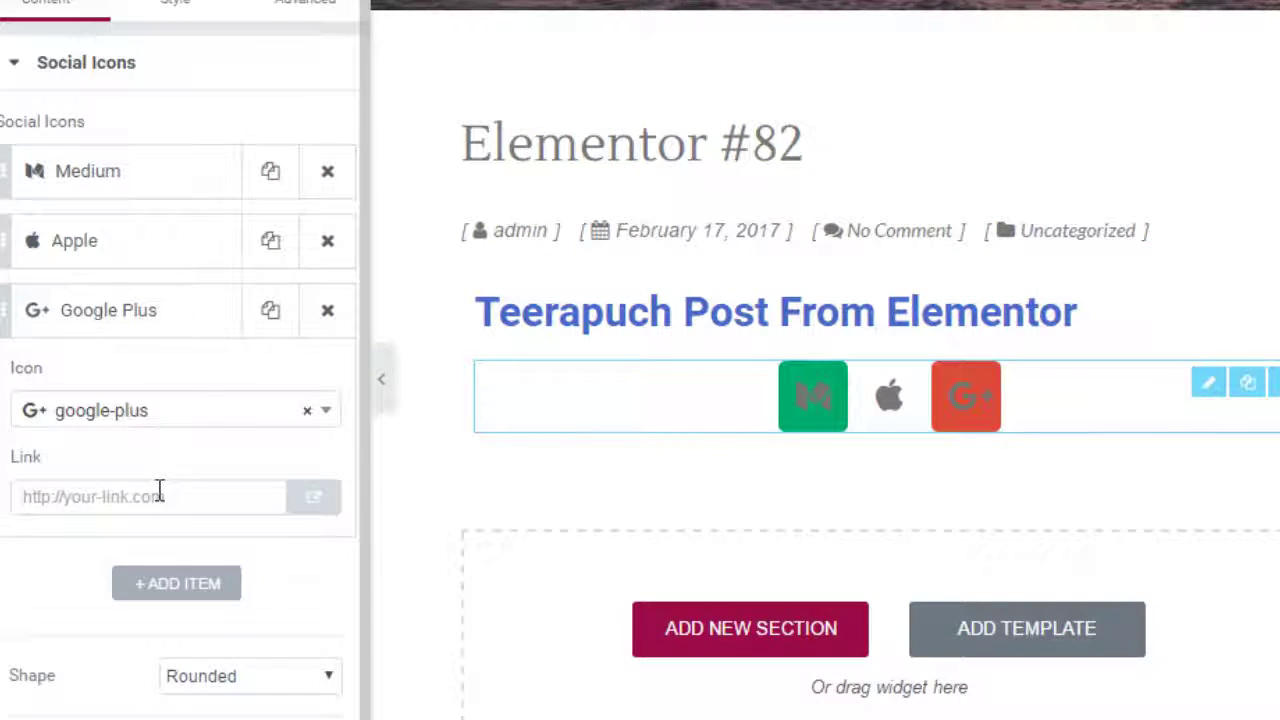
pyautogui.click(160, 412)
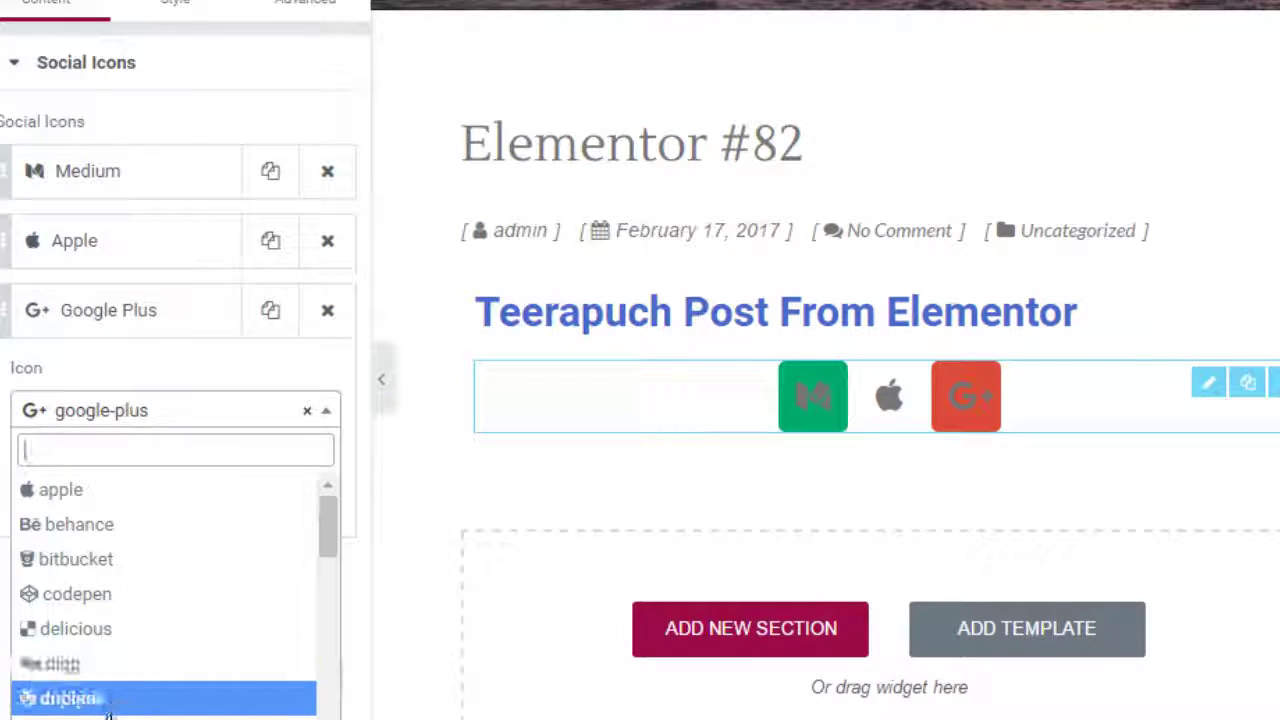
pyautogui.scroll(-5, 120, 690)
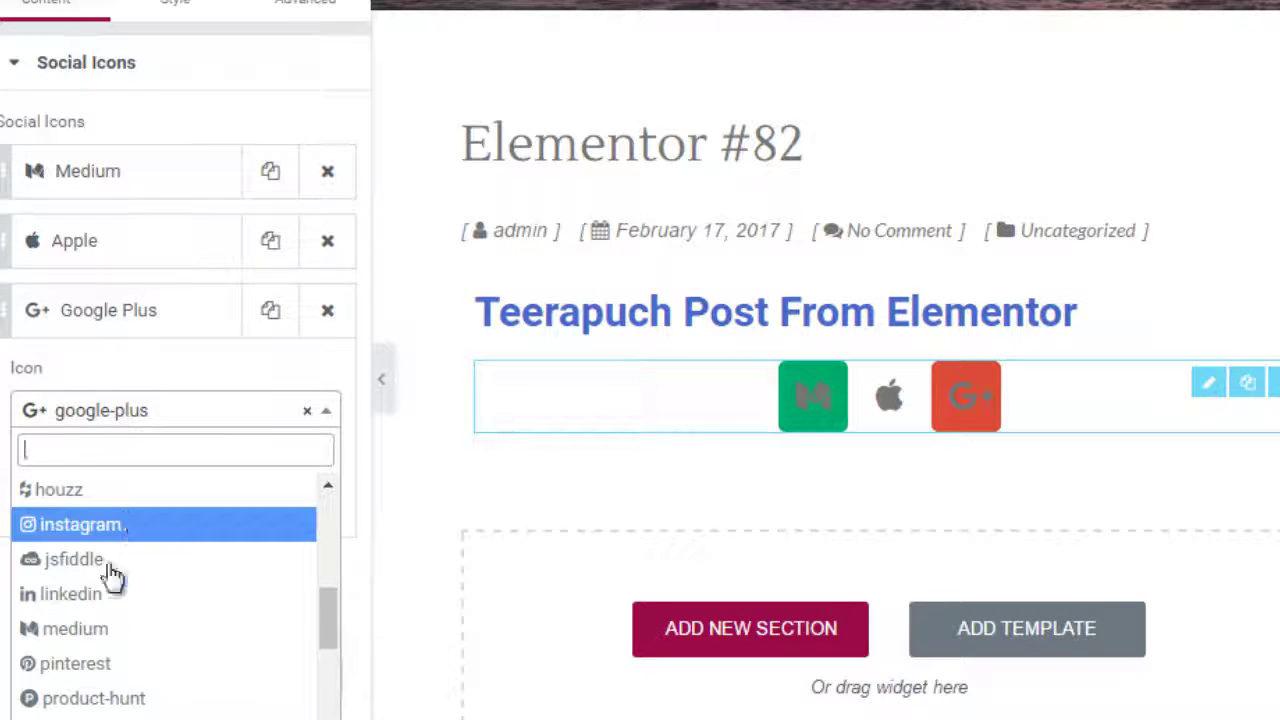
pyautogui.scroll(-3, 130, 570)
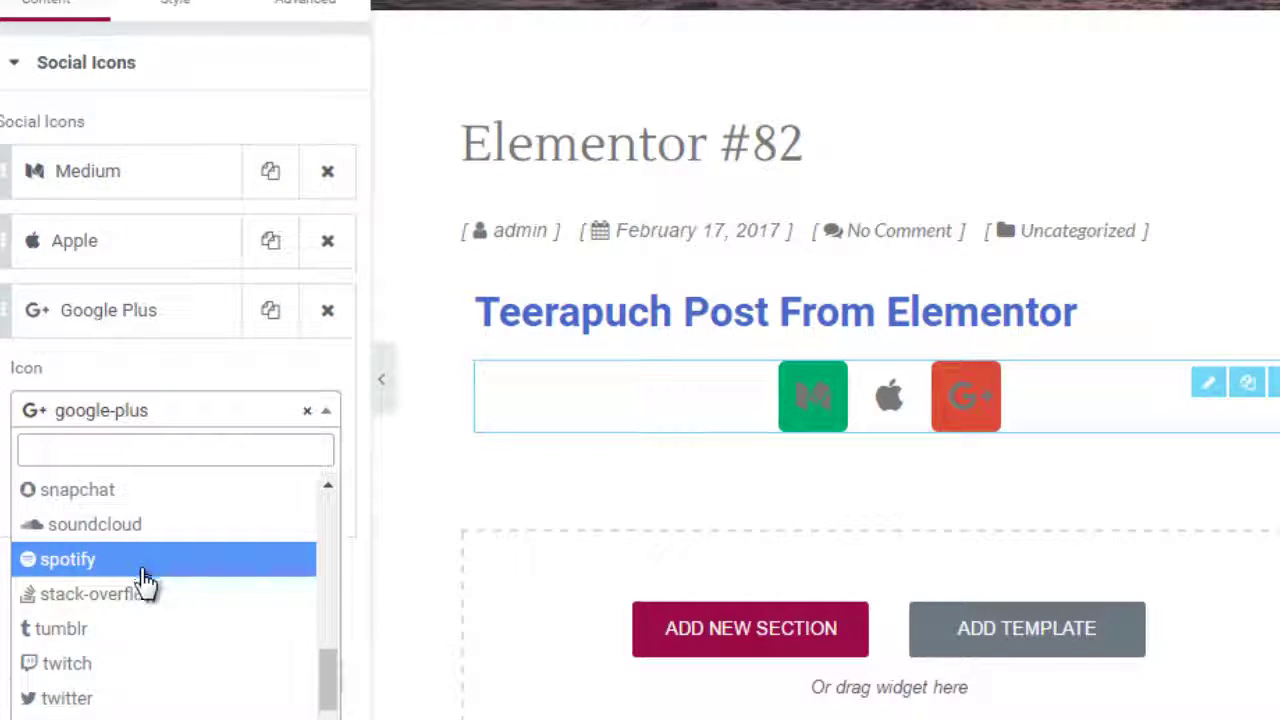
pyautogui.click(143, 596)
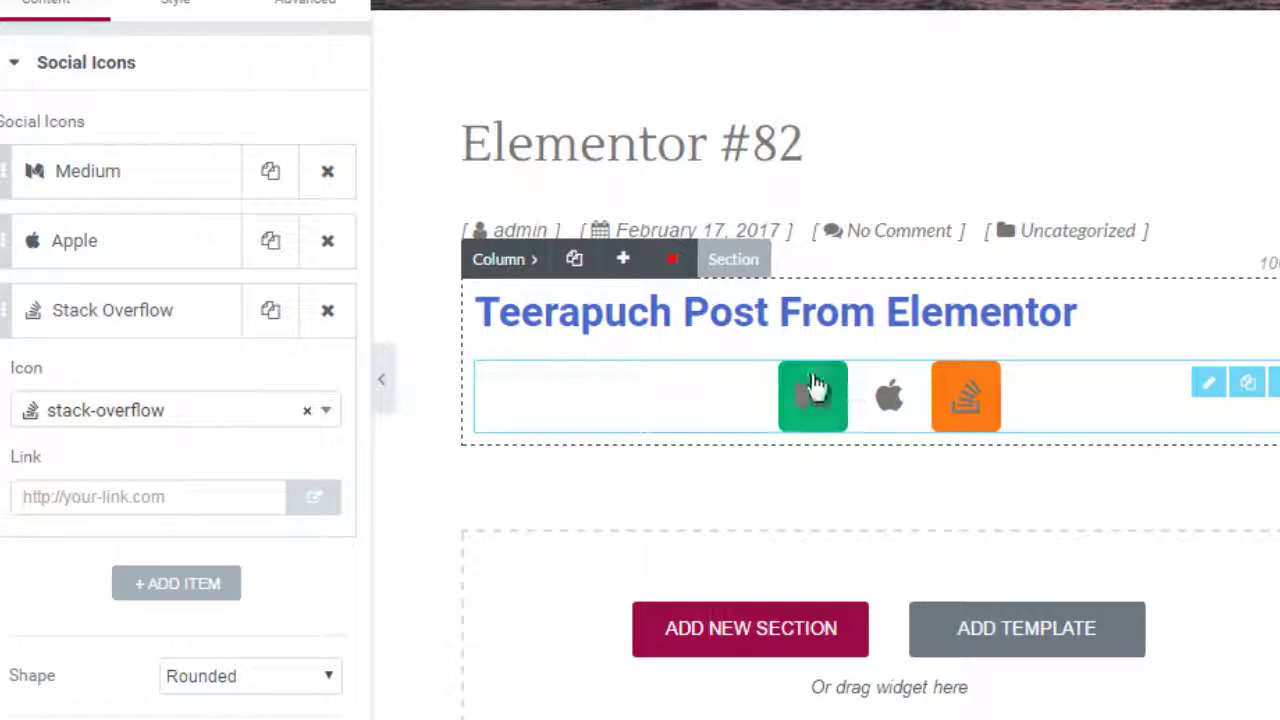
pyautogui.click(143, 496)
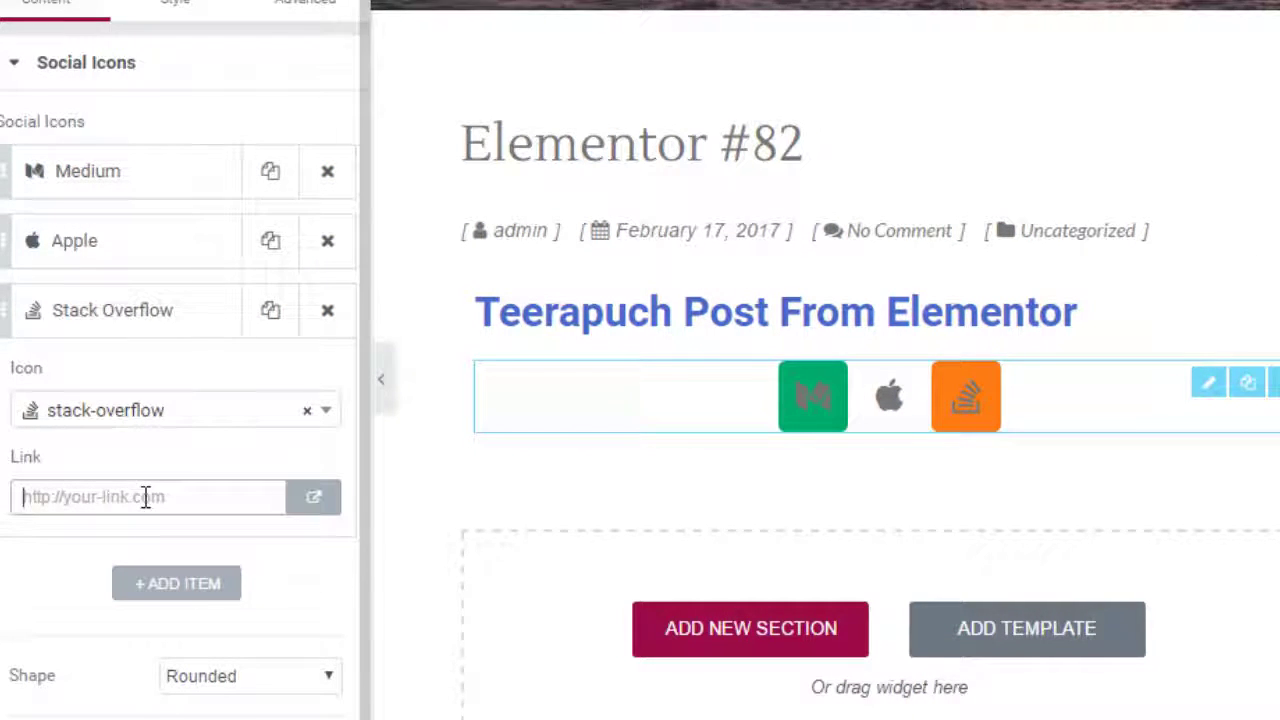
# - Add a fourth social icon item and set its icon to behance
pyautogui.click(222, 586)
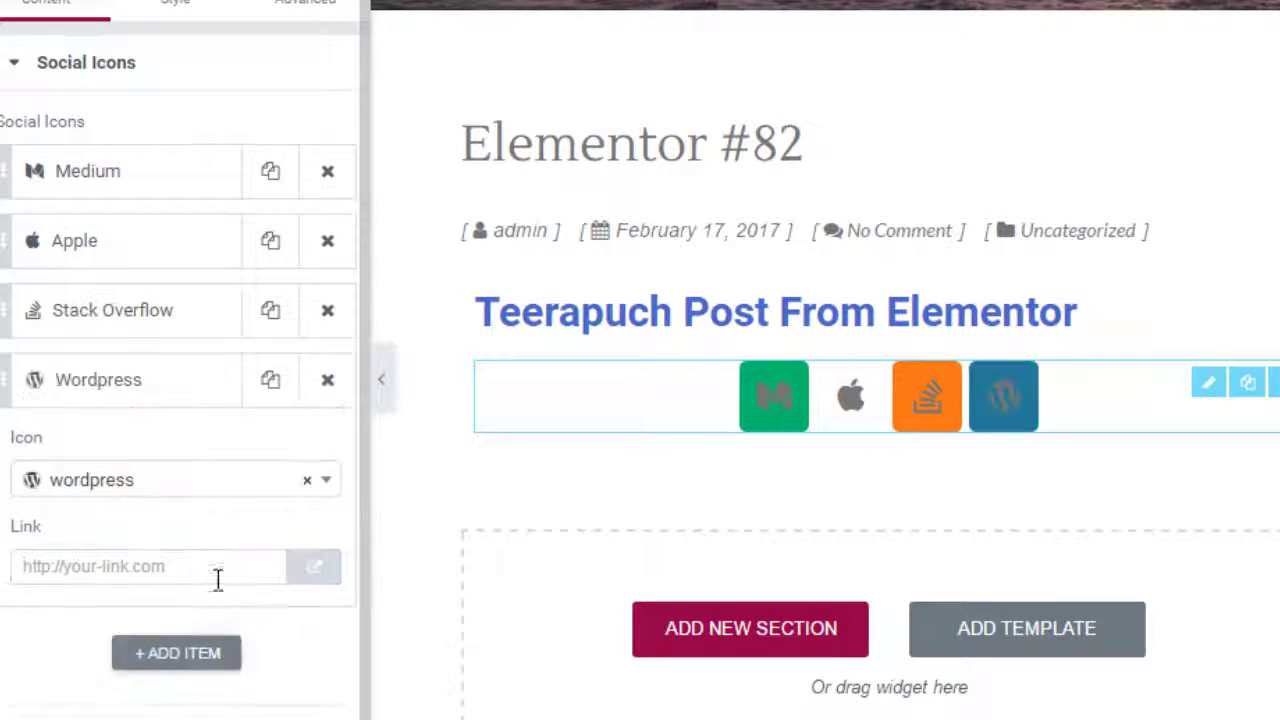
pyautogui.click(252, 480)
pyautogui.click(231, 583)
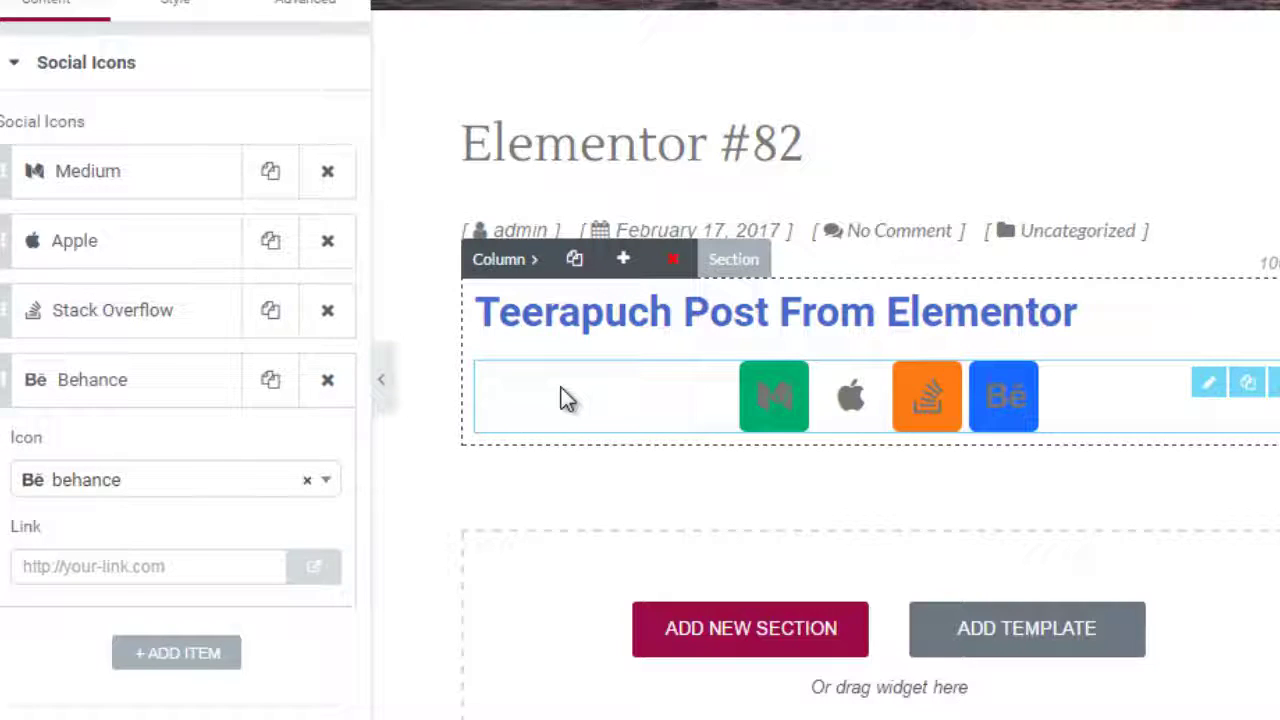
# - Try the Square shape for the social icons, set the shape to Circle, and align the icons left
pyautogui.scroll(-1, 180, 100)
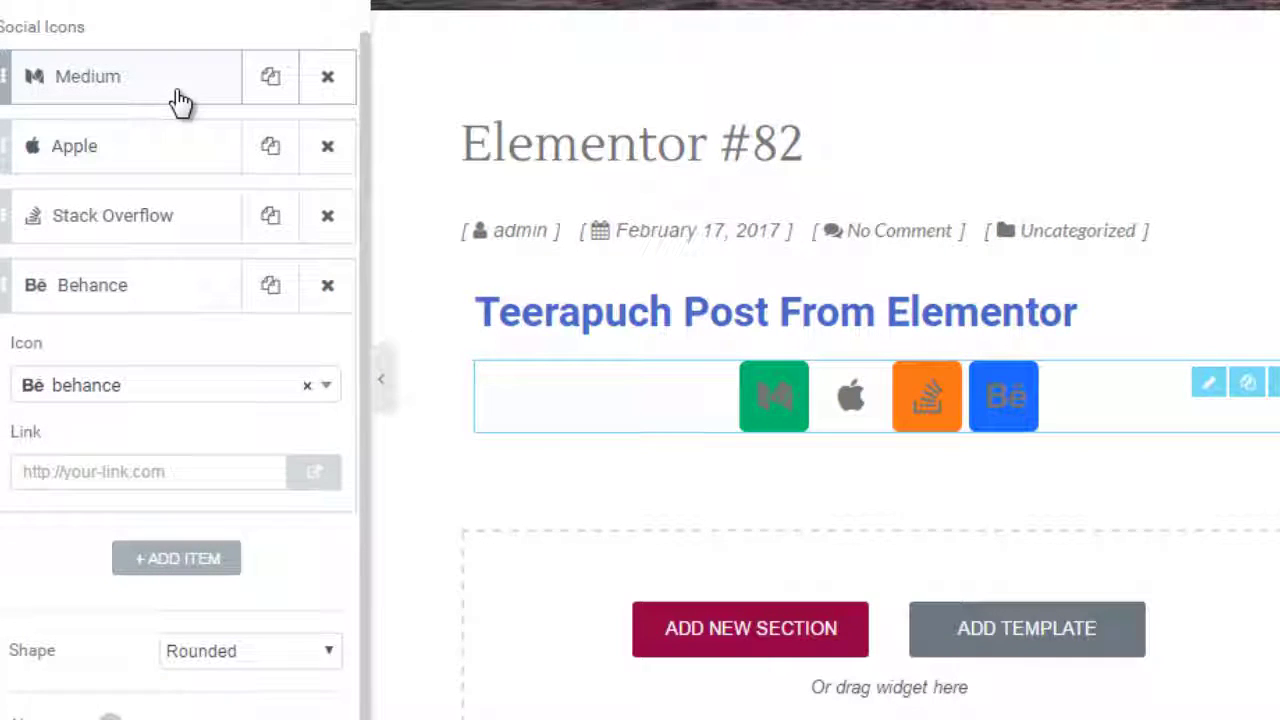
pyautogui.click(284, 662)
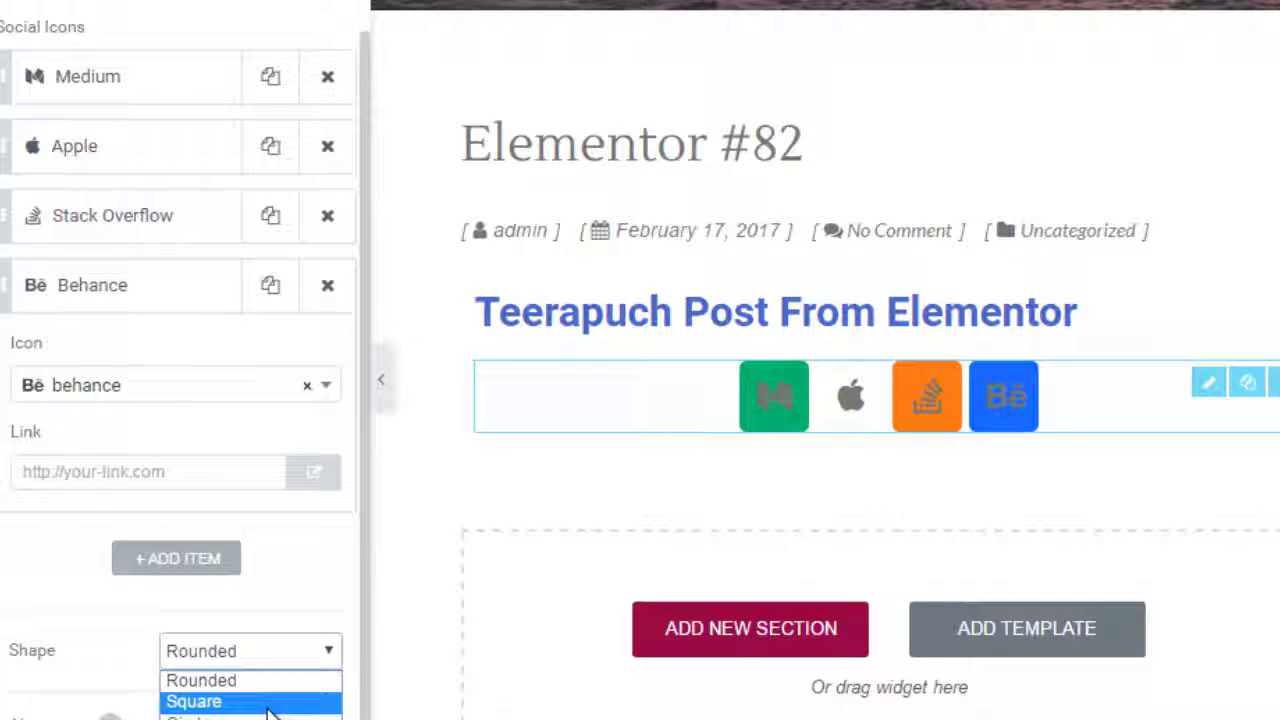
pyautogui.click(268, 705)
pyautogui.click(234, 660)
pyautogui.click(240, 716)
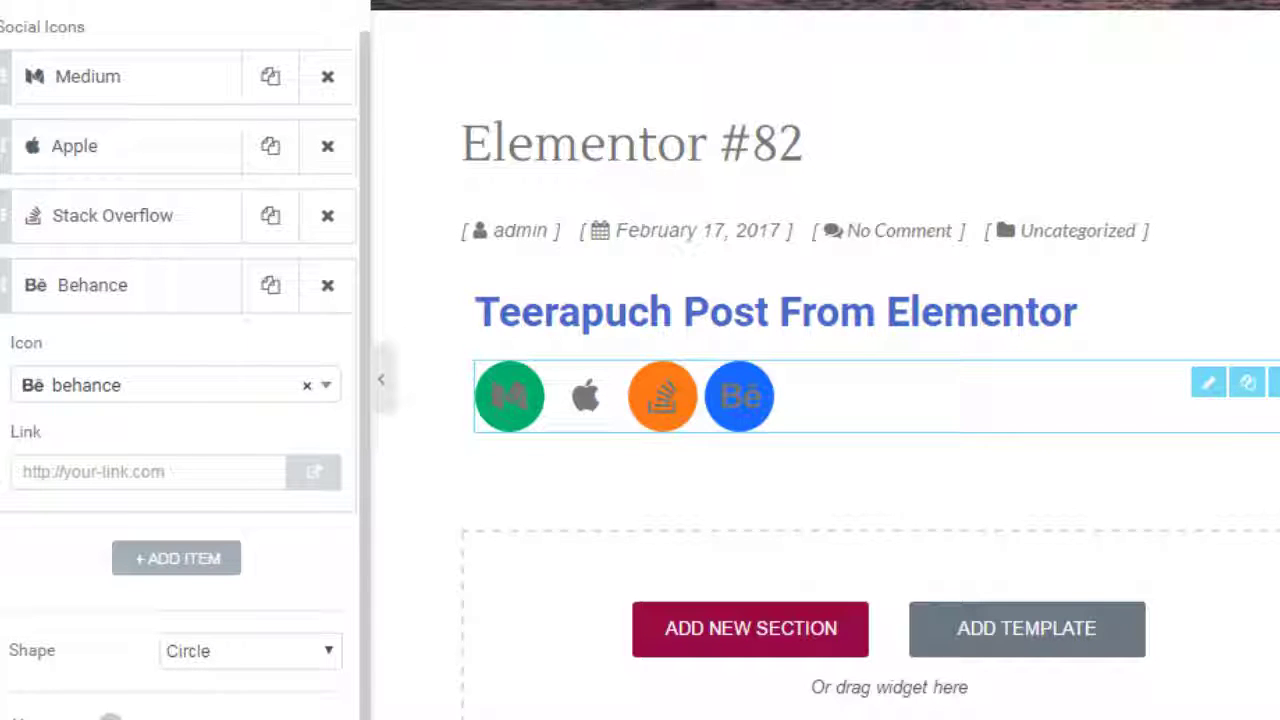
# - Reorder the social icons so that Stack Overflow and Behance both come before Apple
pyautogui.moveTo(571, 400); pyautogui.dragTo(537, 397)
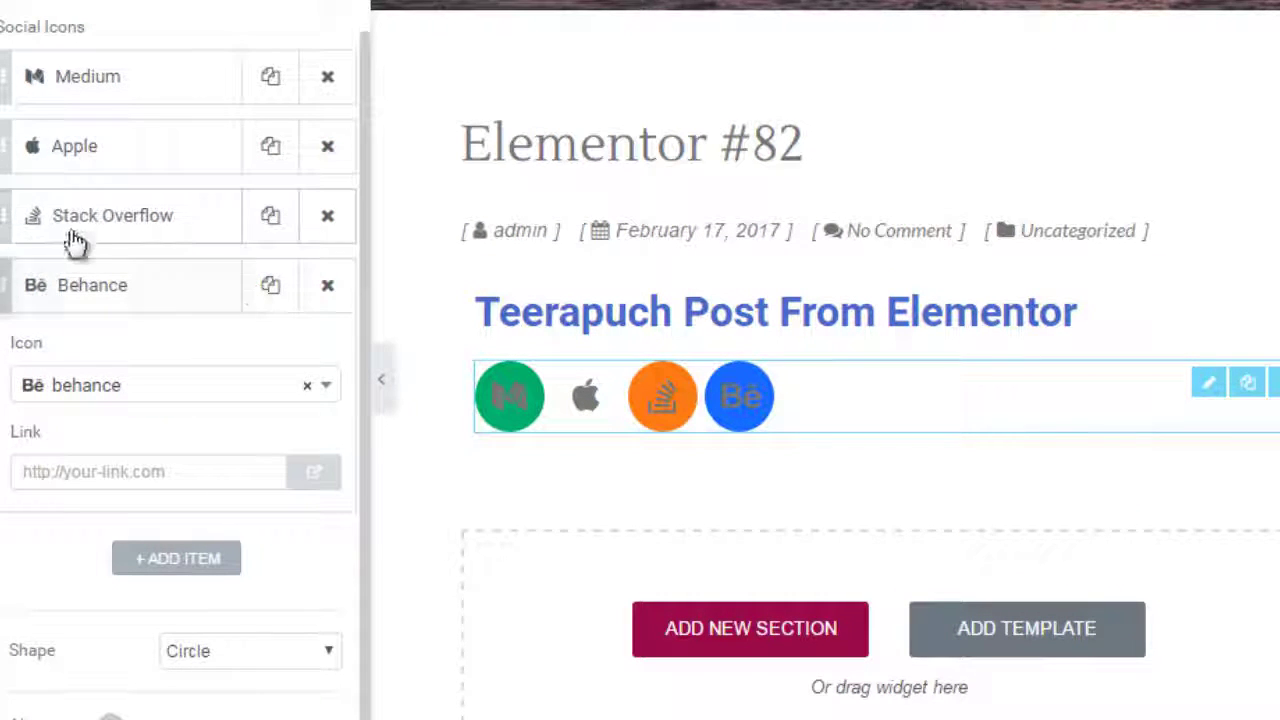
pyautogui.moveTo(58, 225); pyautogui.dragTo(60, 150)
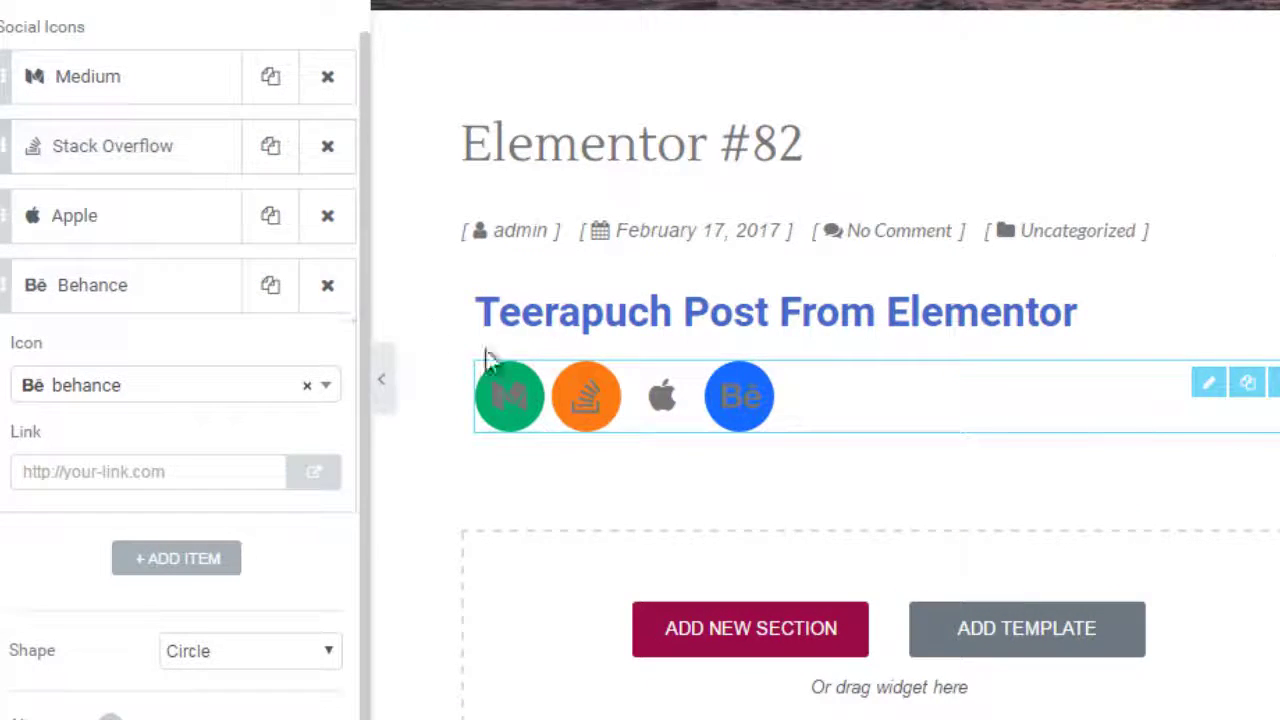
pyautogui.moveTo(76, 230)
pyautogui.mouseDown()
pyautogui.moveTo(76, 342)
pyautogui.moveTo(86, 234)
pyautogui.moveTo(71, 211)
pyautogui.mouseUp()
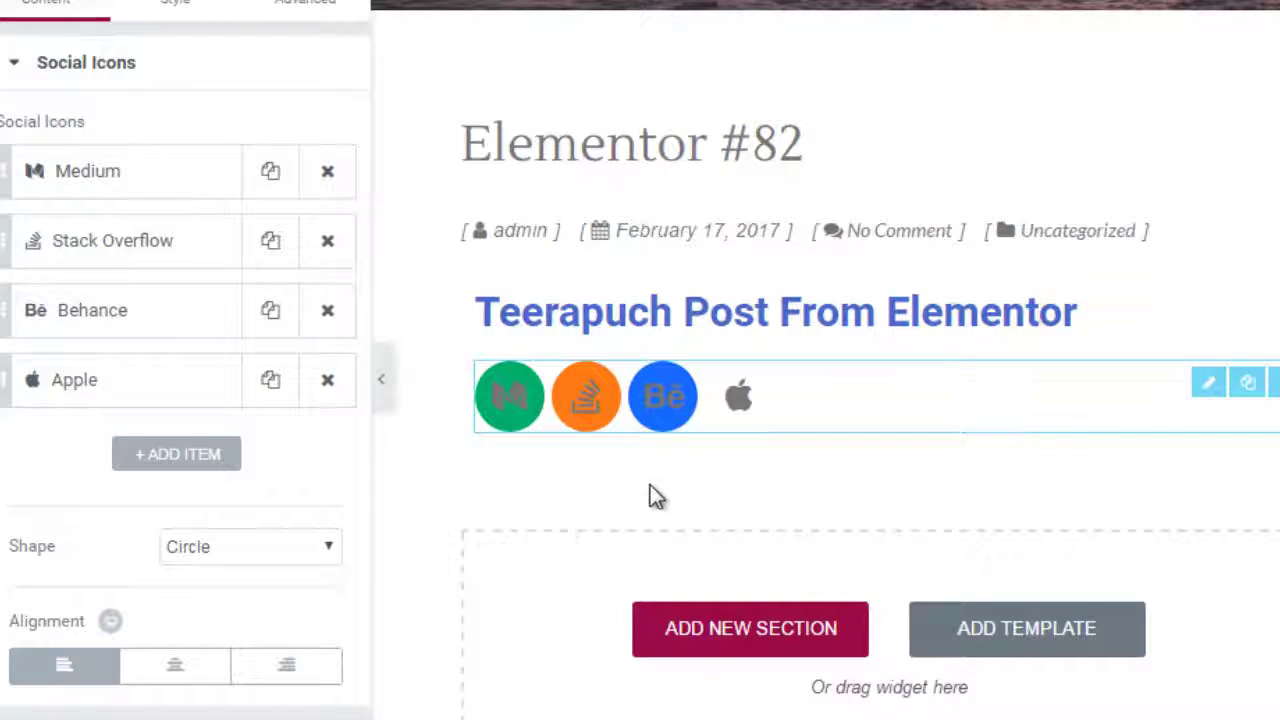
# - Change the Apple item's icon to bitbucket and leave the social icons settings
pyautogui.click(171, 384)
pyautogui.click(137, 488)
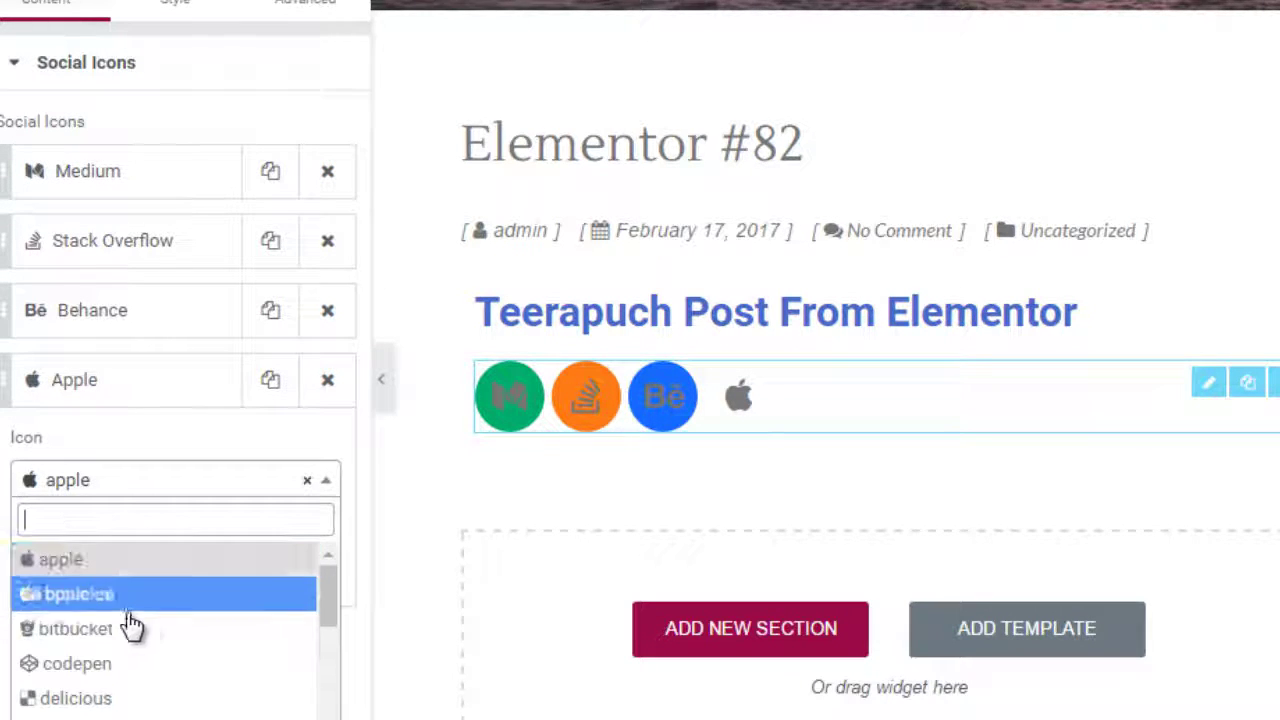
pyautogui.click(130, 630)
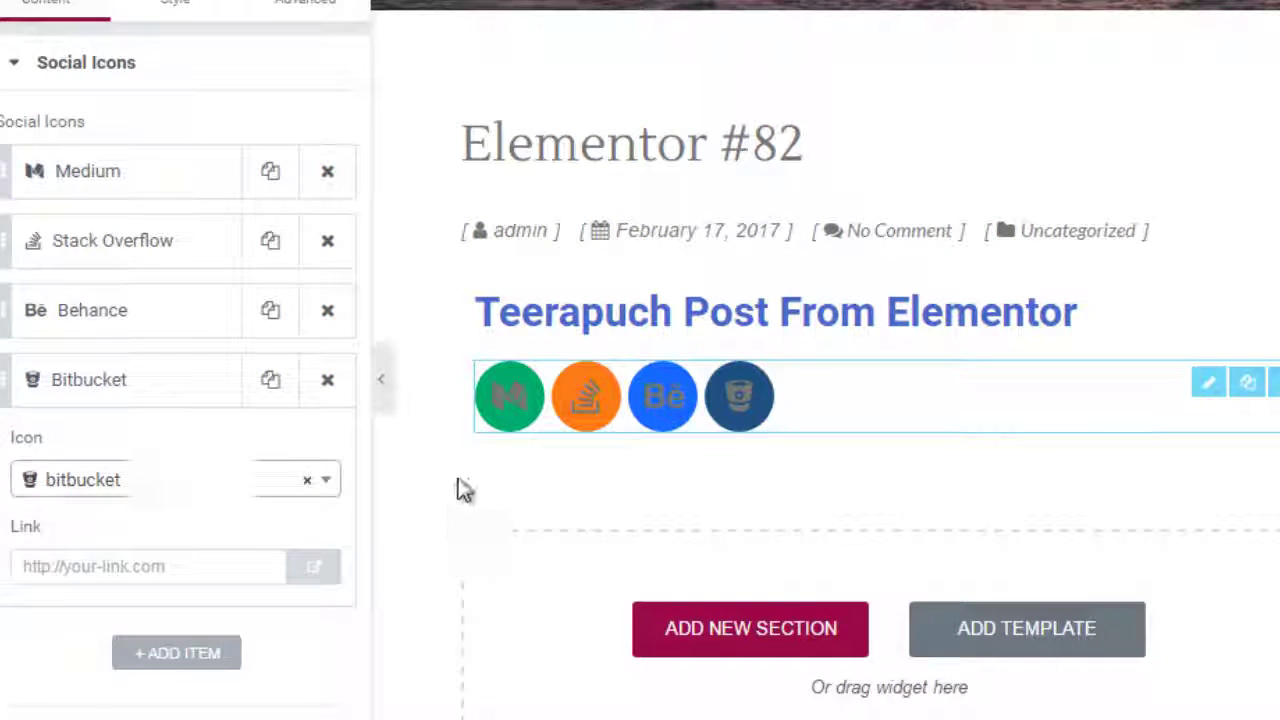
pyautogui.click(463, 489)
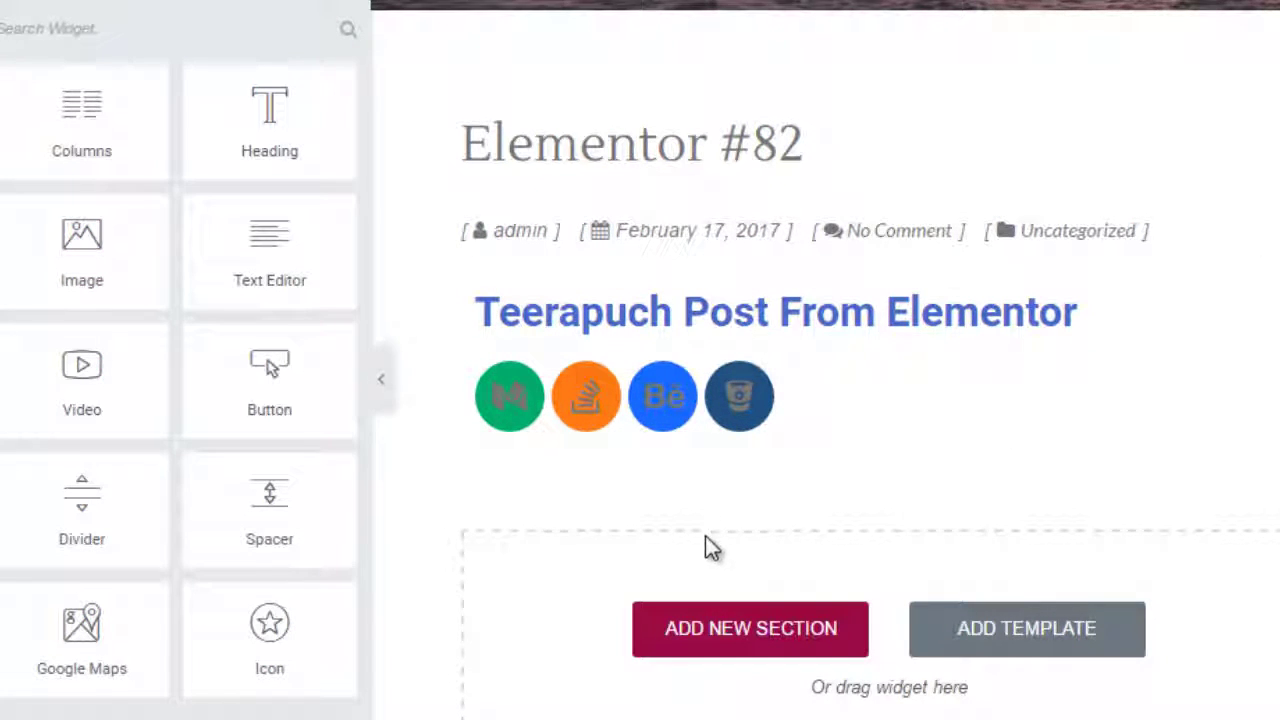
# - Add a section with two equal columns below the social icons and place a Video widget in its first column
pyautogui.click(749, 638)
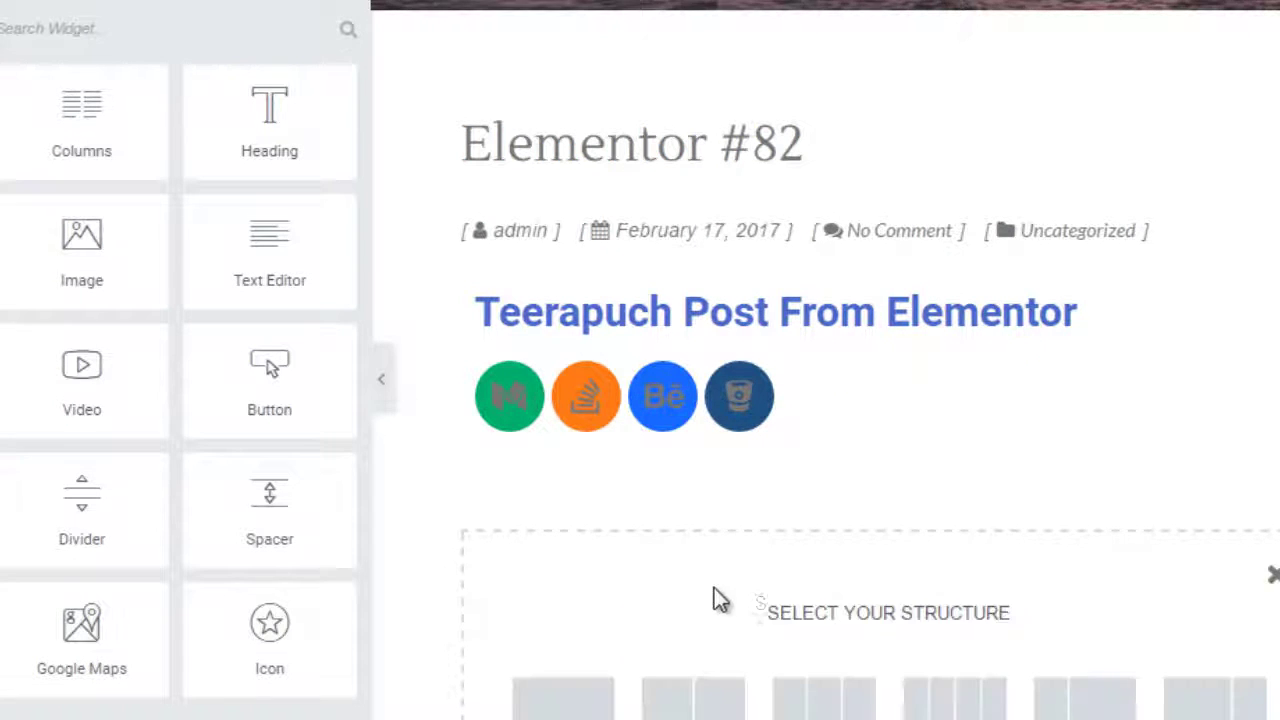
pyautogui.scroll(-3, 880, 595)
pyautogui.click(683, 435)
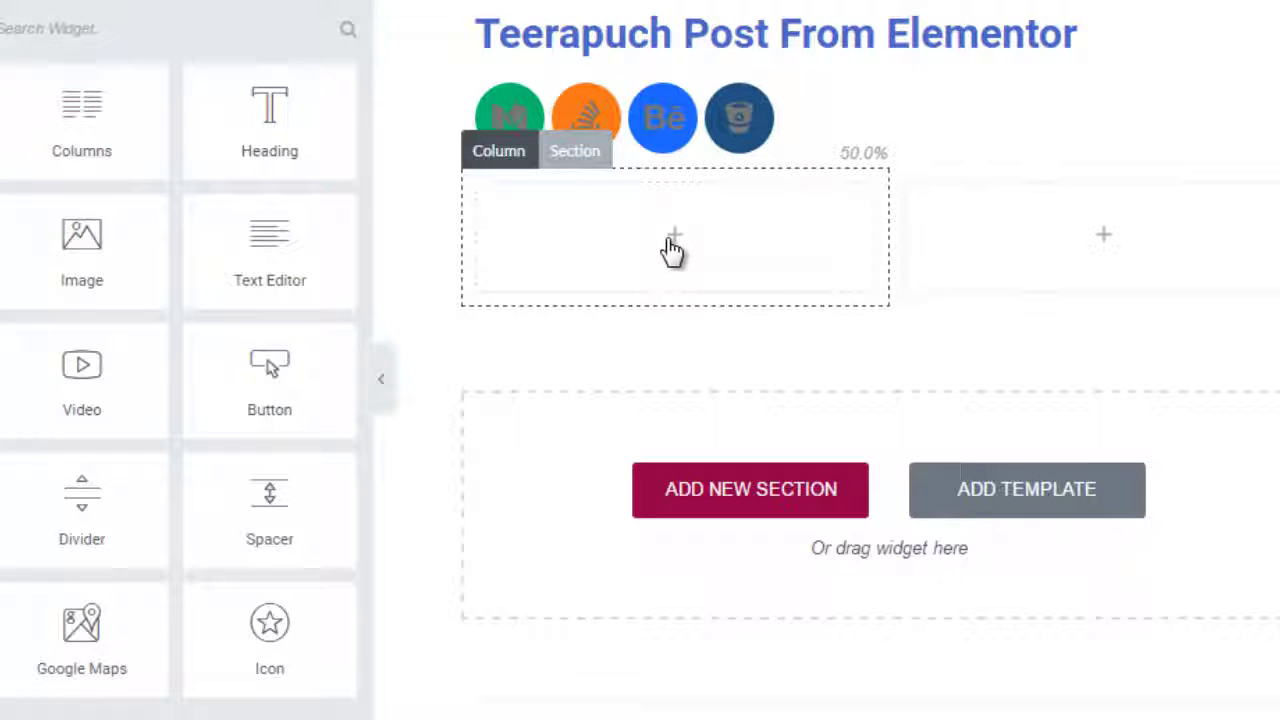
pyautogui.moveTo(77, 369); pyautogui.dragTo(580, 306)
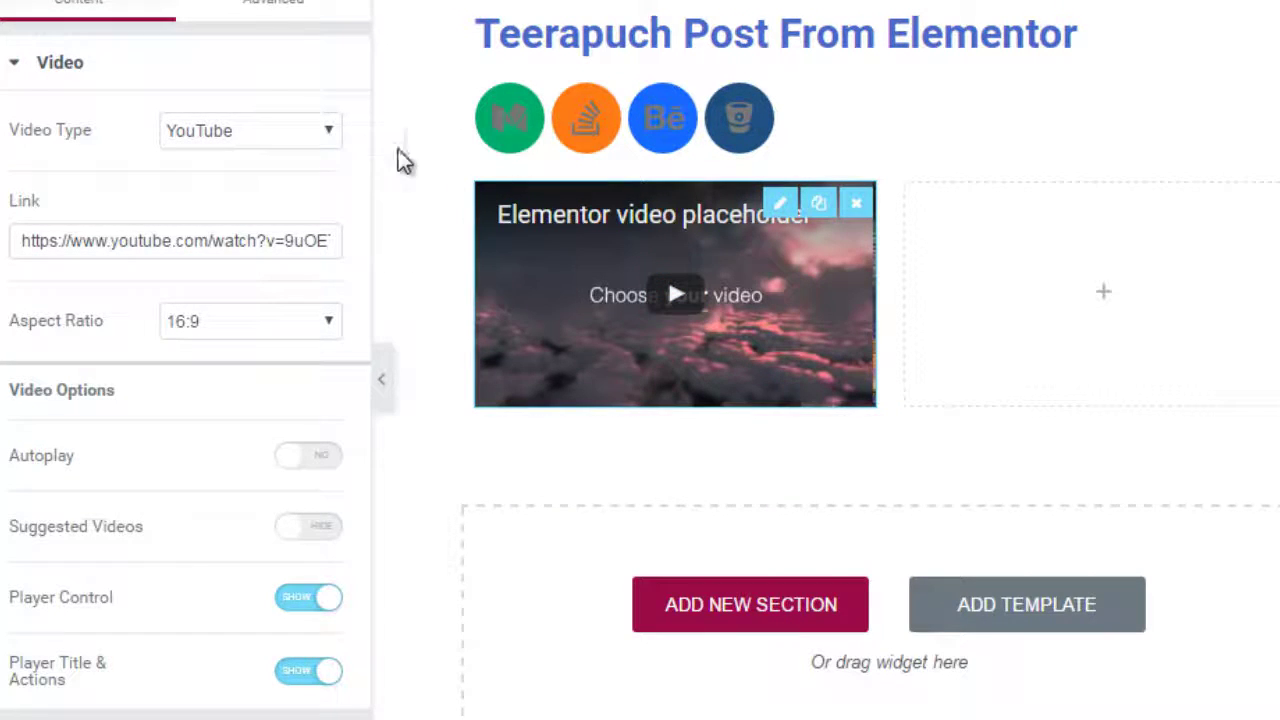
# - Place an Image widget in the empty second column beside the video and choose the green themeforest "Design Responsively From $20" picture
pyautogui.click(1110, 292)
pyautogui.moveTo(117, 257); pyautogui.dragTo(1038, 268)
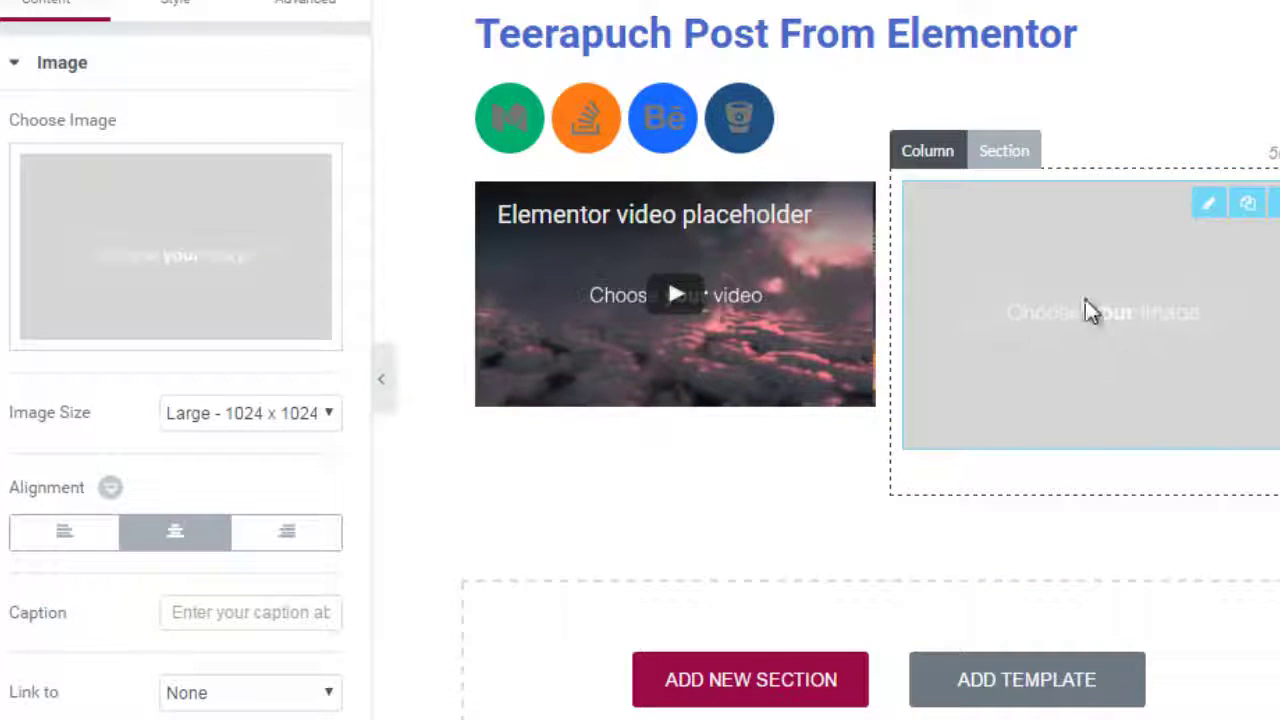
pyautogui.click(172, 262)
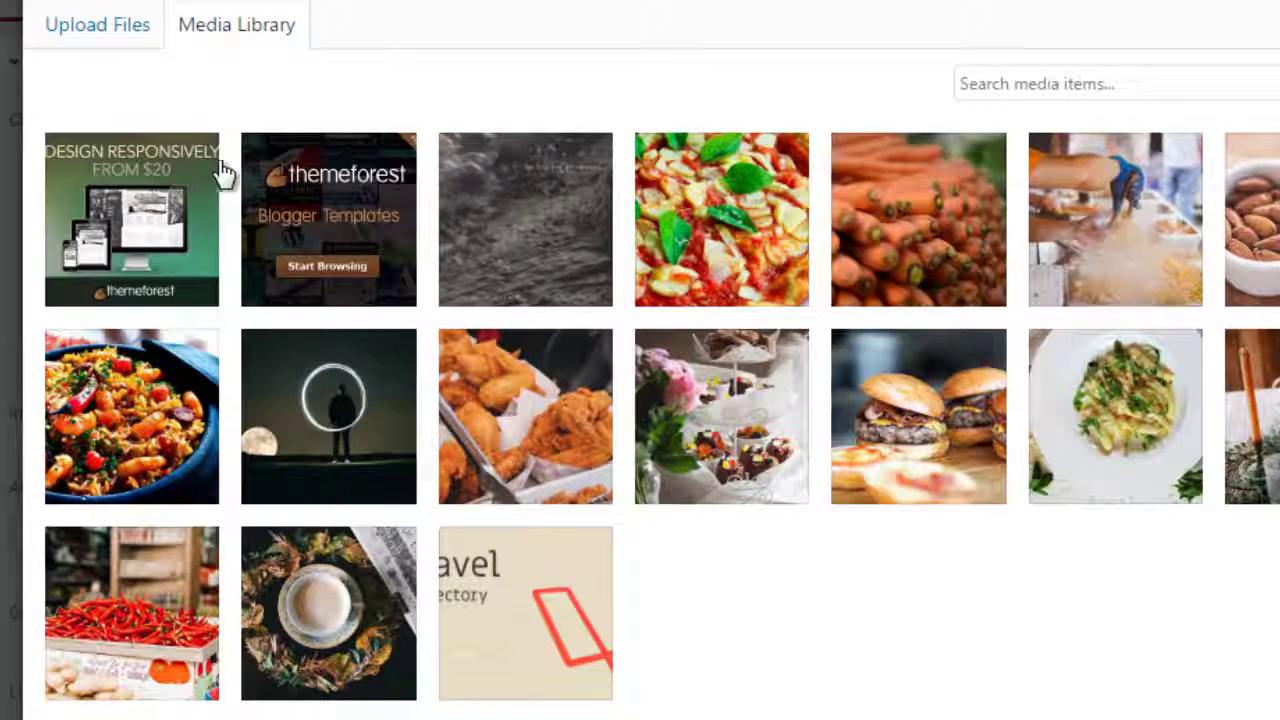
pyautogui.click(182, 257)
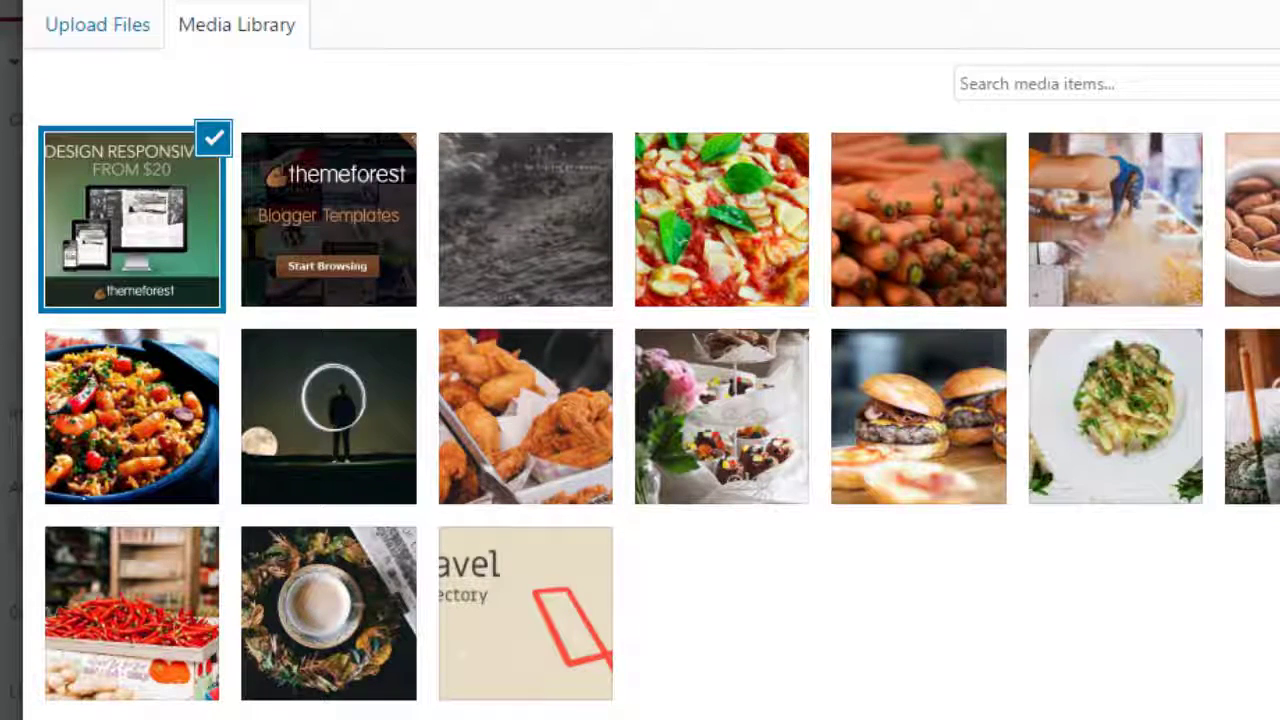
pyautogui.press('Return')
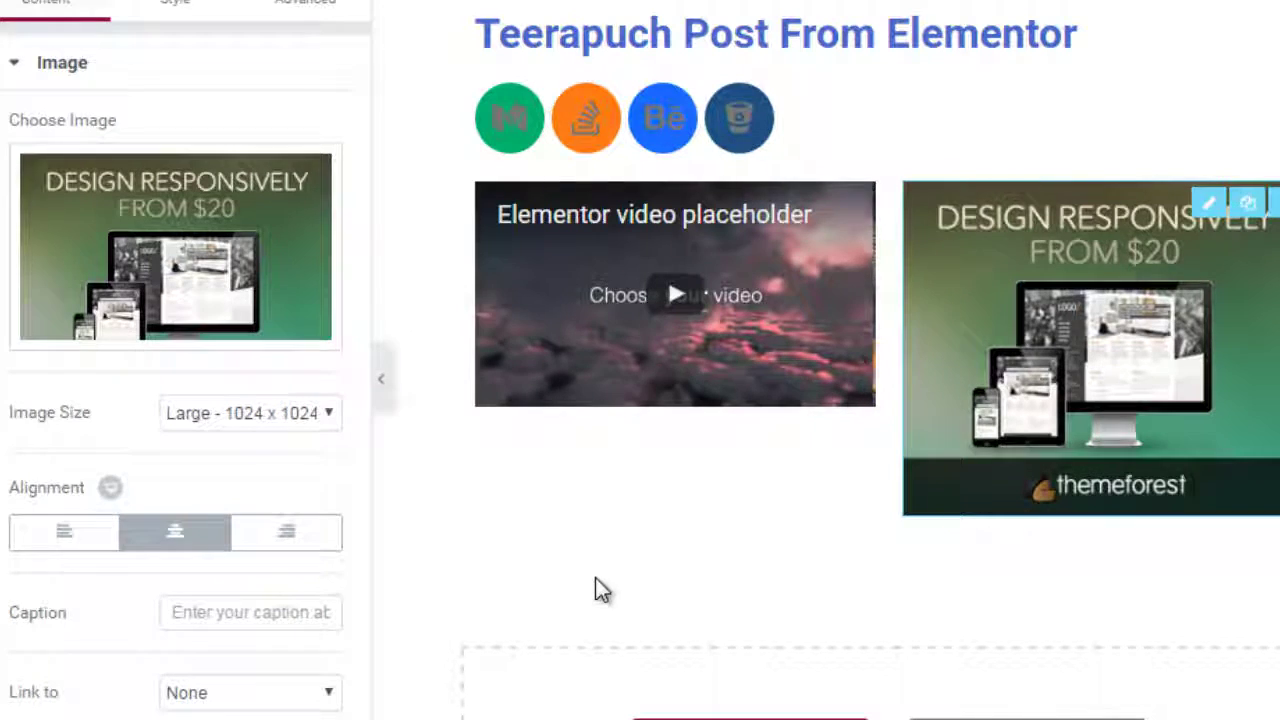
# - Add a single-column section below the video and image, and place a Text Editor widget in it
pyautogui.scroll(-5, 588, 570)
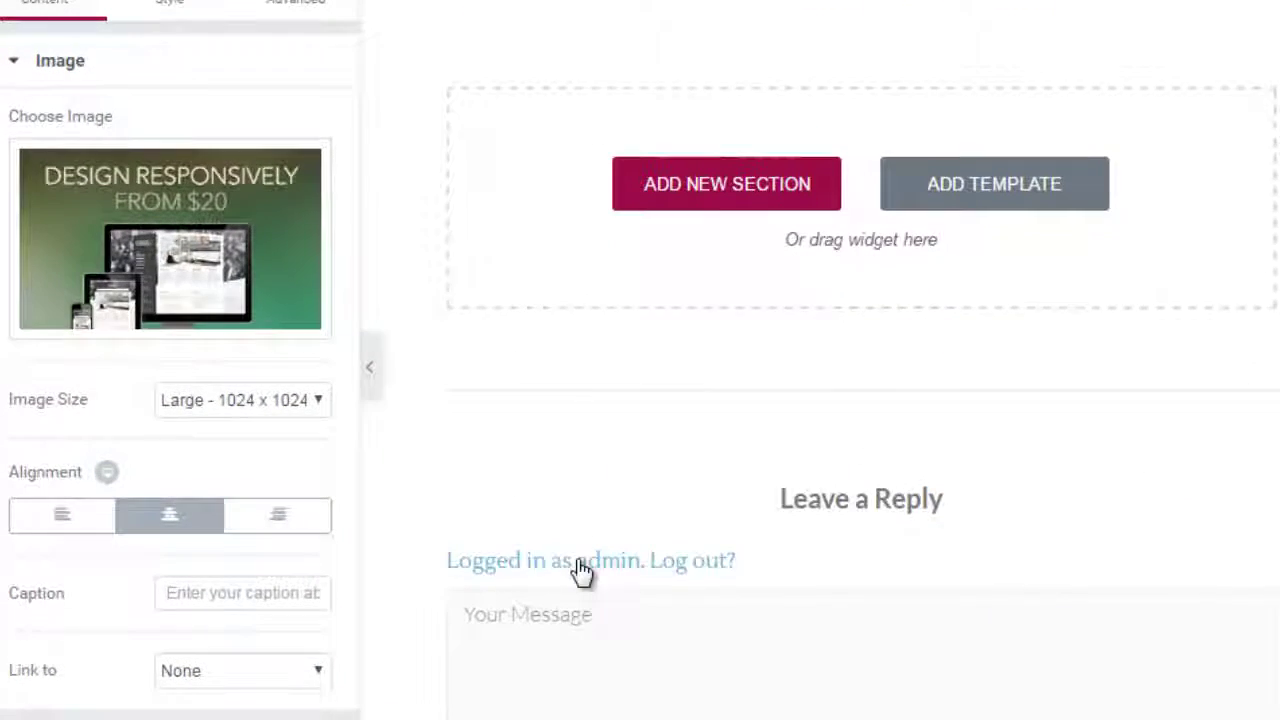
pyautogui.scroll(9, 582, 570)
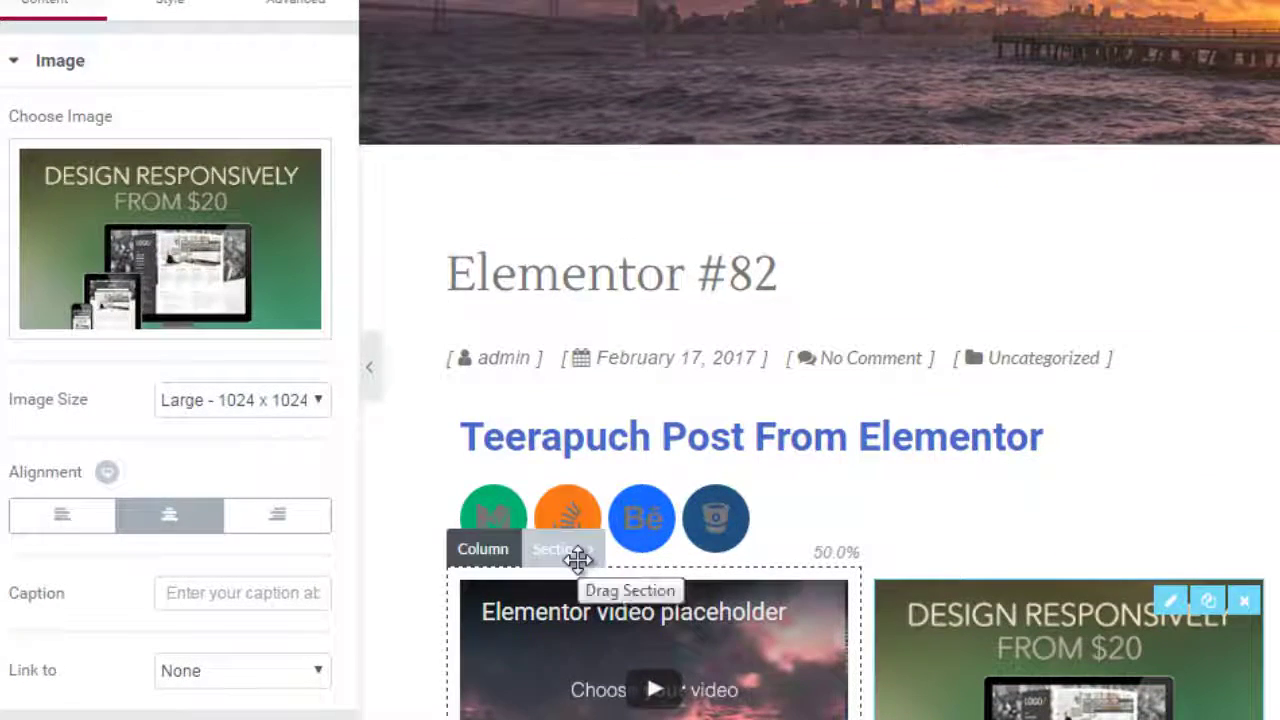
pyautogui.scroll(-4, 578, 560)
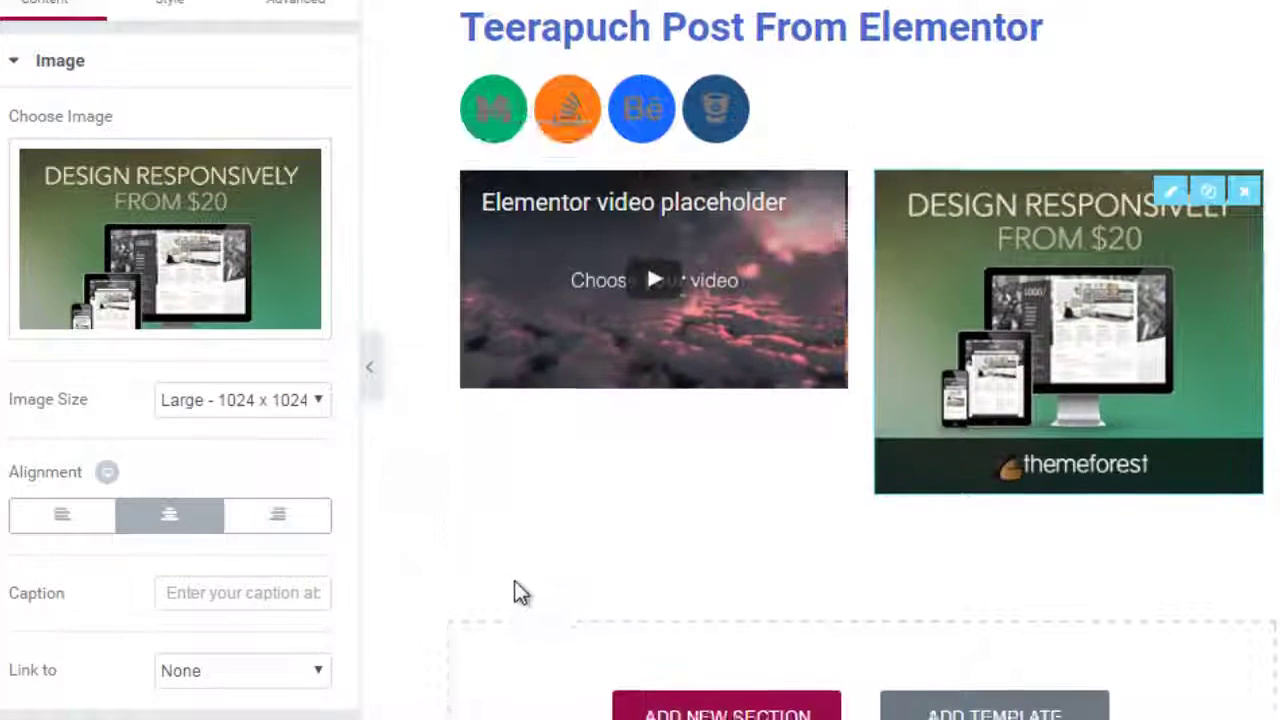
pyautogui.scroll(-3, 600, 560)
pyautogui.click(688, 455)
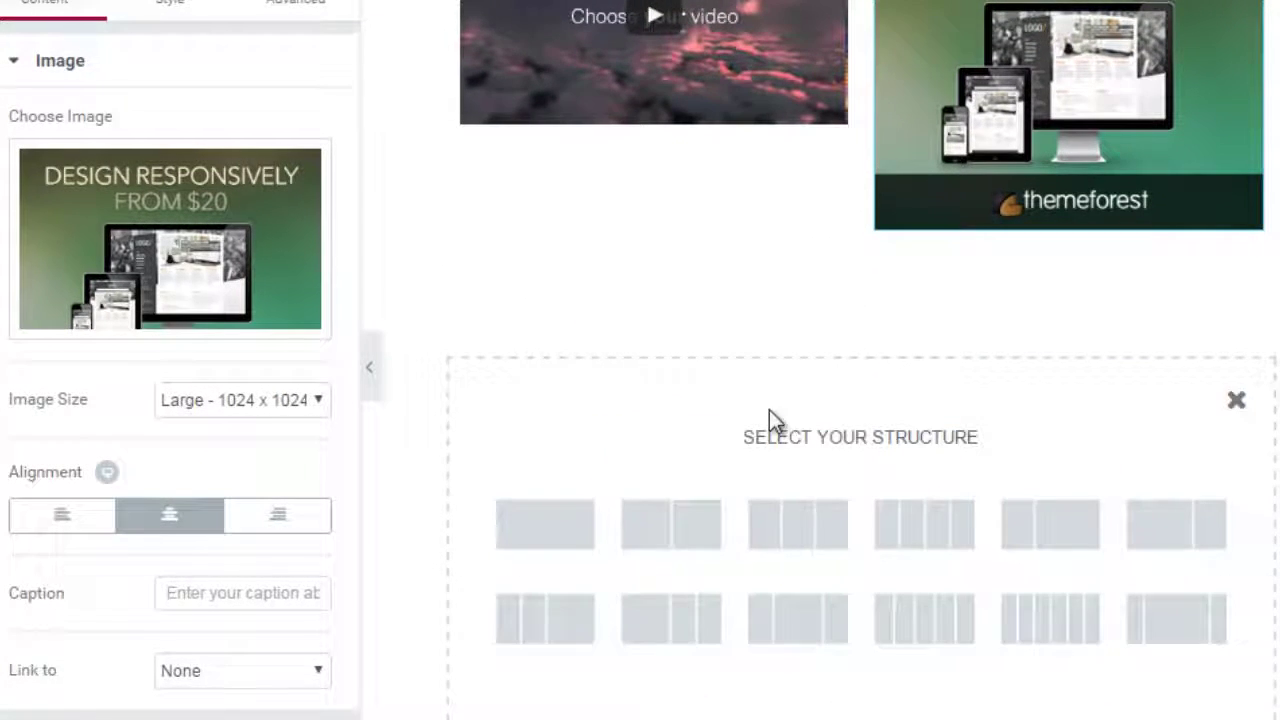
pyautogui.click(560, 516)
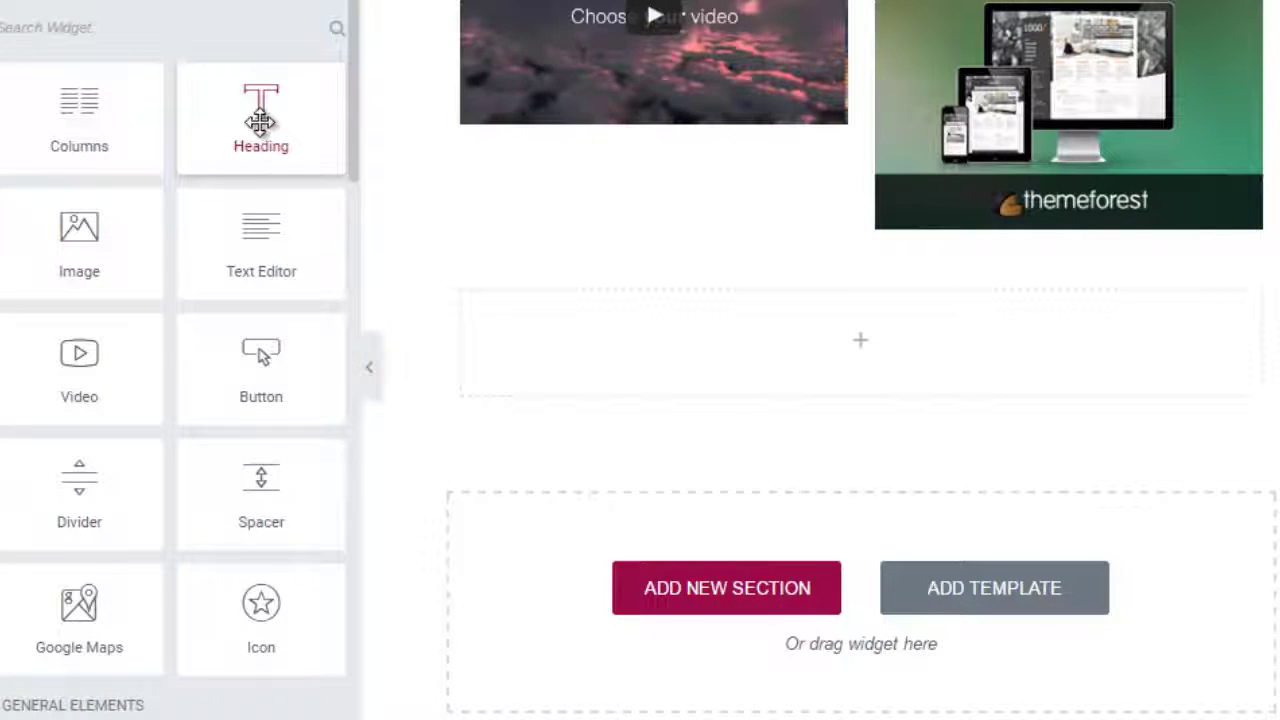
pyautogui.moveTo(264, 220); pyautogui.dragTo(727, 355)
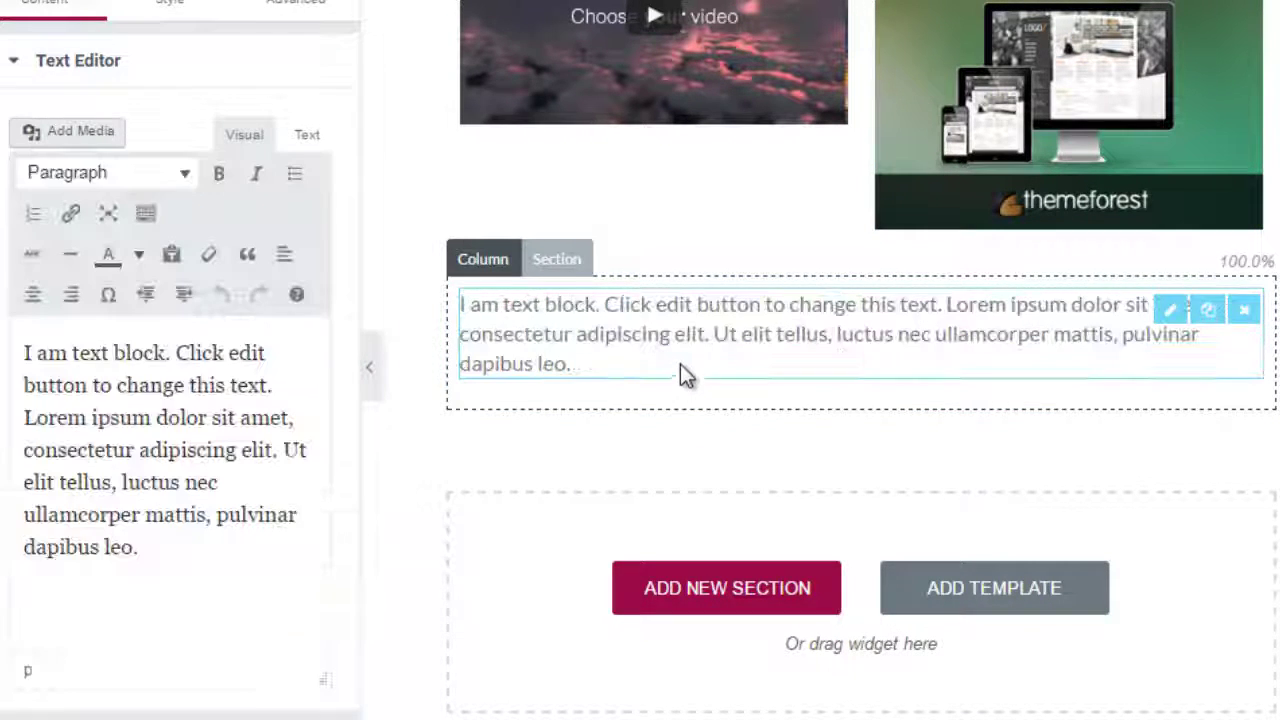
# - Lengthen the text block by copying its placeholder paragraph and pasting it four times after the original, and leave the text settings
pyautogui.click(150, 441)
pyautogui.moveTo(193, 547); pyautogui.dragTo(22, 352)
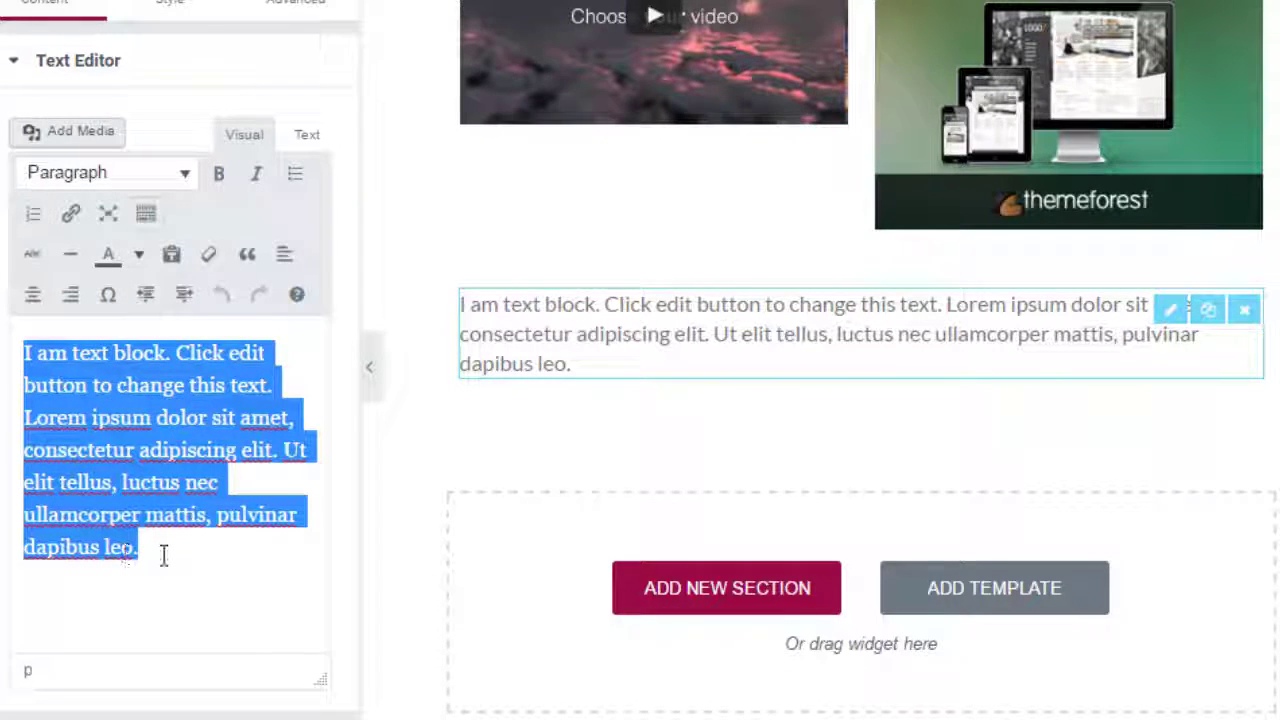
pyautogui.hotkey('ctrl', 'c')
pyautogui.click(163, 555)
pyautogui.hotkey('ctrl', 'v')
pyautogui.hotkey('ctrl', 'v')
pyautogui.hotkey('ctrl', 'v')
pyautogui.hotkey('ctrl', 'v')
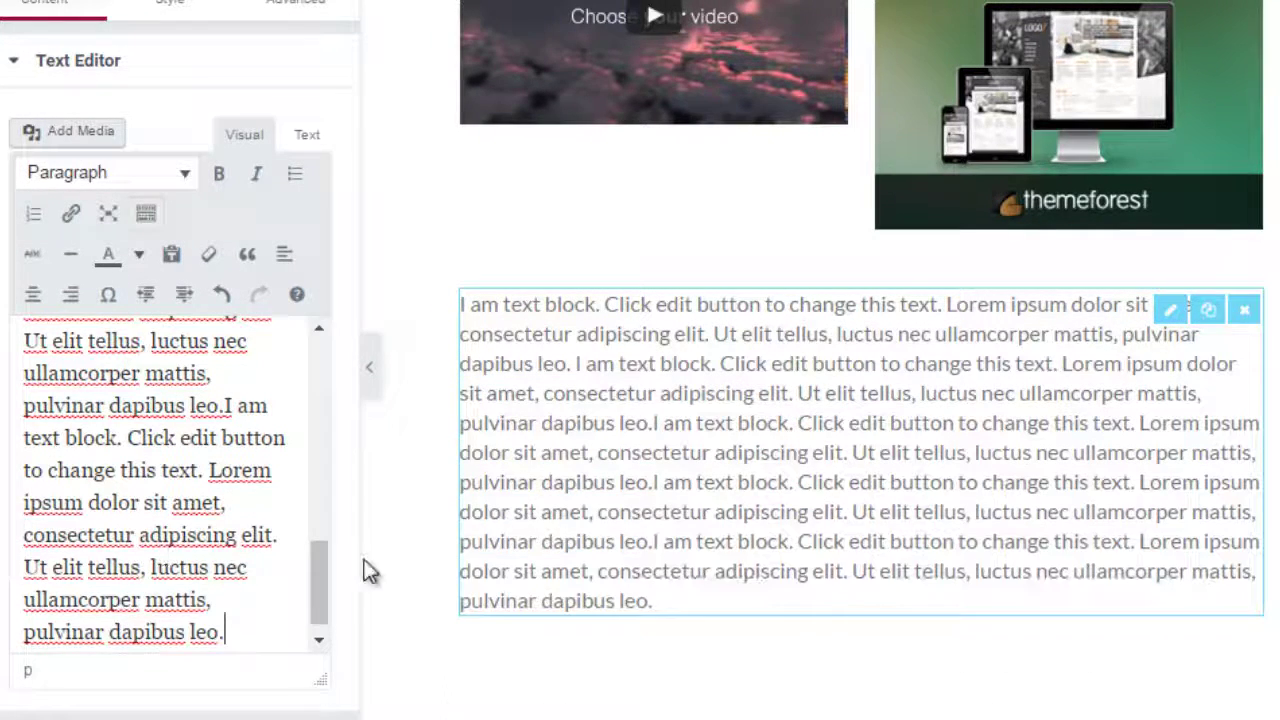
pyautogui.click(395, 555)
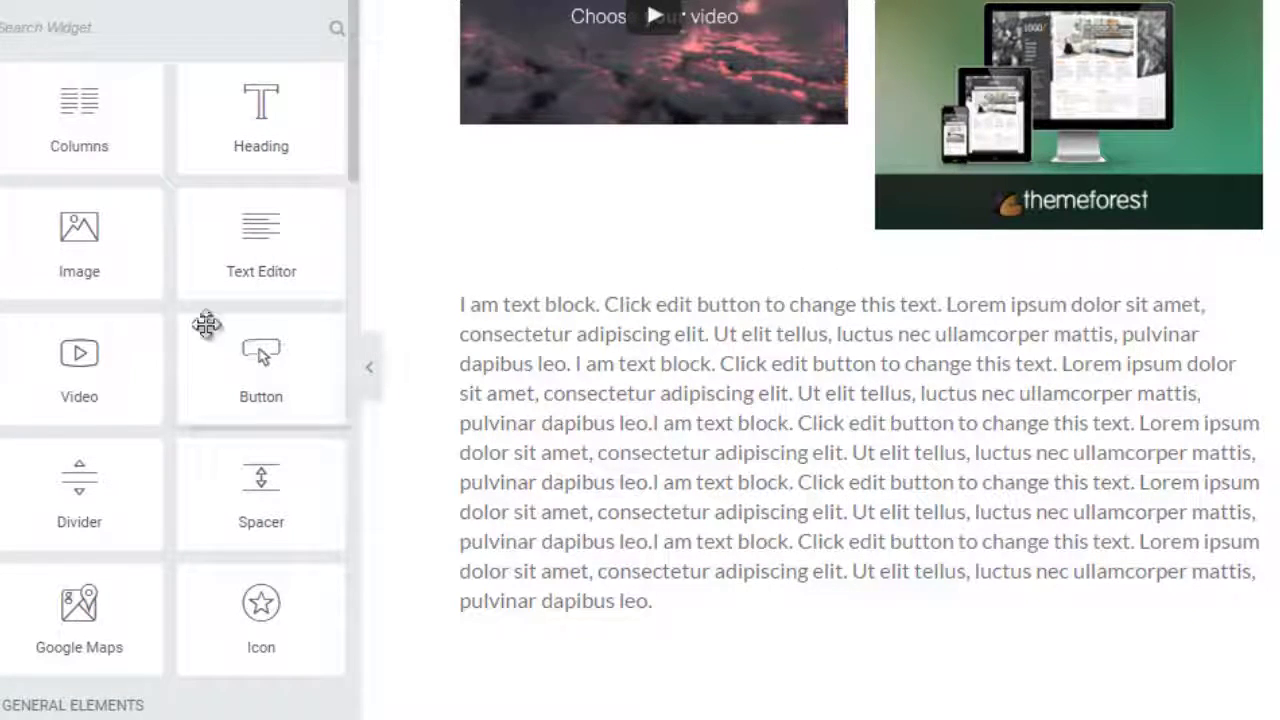
# - Add a single-column section below the text block and place an HTML widget in it
pyautogui.scroll(7, 423, 222)
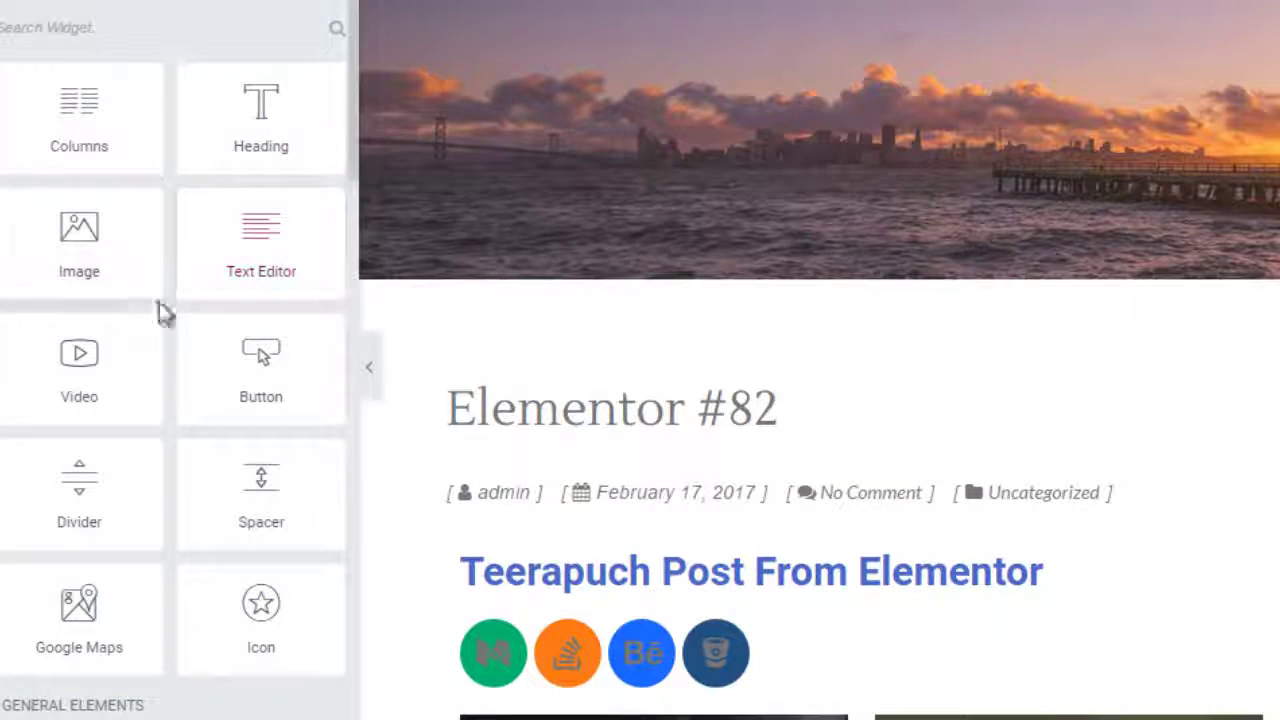
pyautogui.scroll(-3, 212, 415)
pyautogui.scroll(-5, 212, 415)
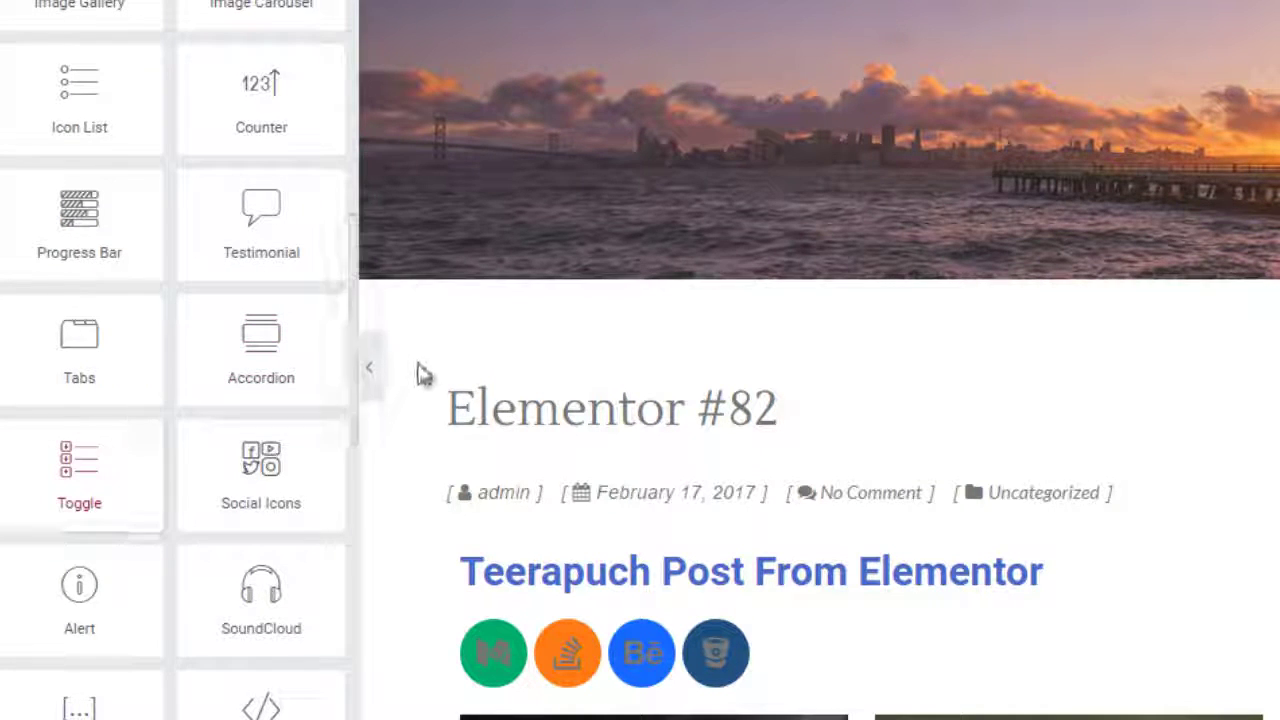
pyautogui.scroll(-4, 410, 380)
pyautogui.scroll(-12, 405, 372)
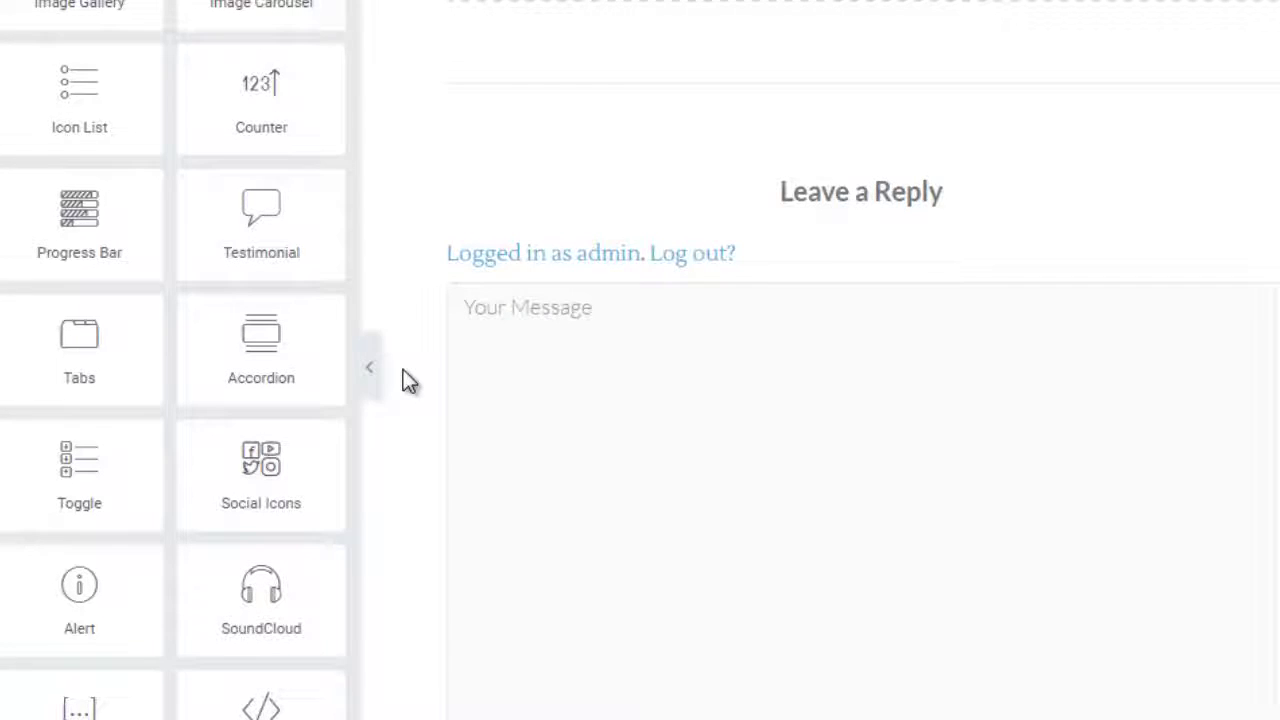
pyautogui.scroll(3, 405, 377)
pyautogui.scroll(1, 401, 377)
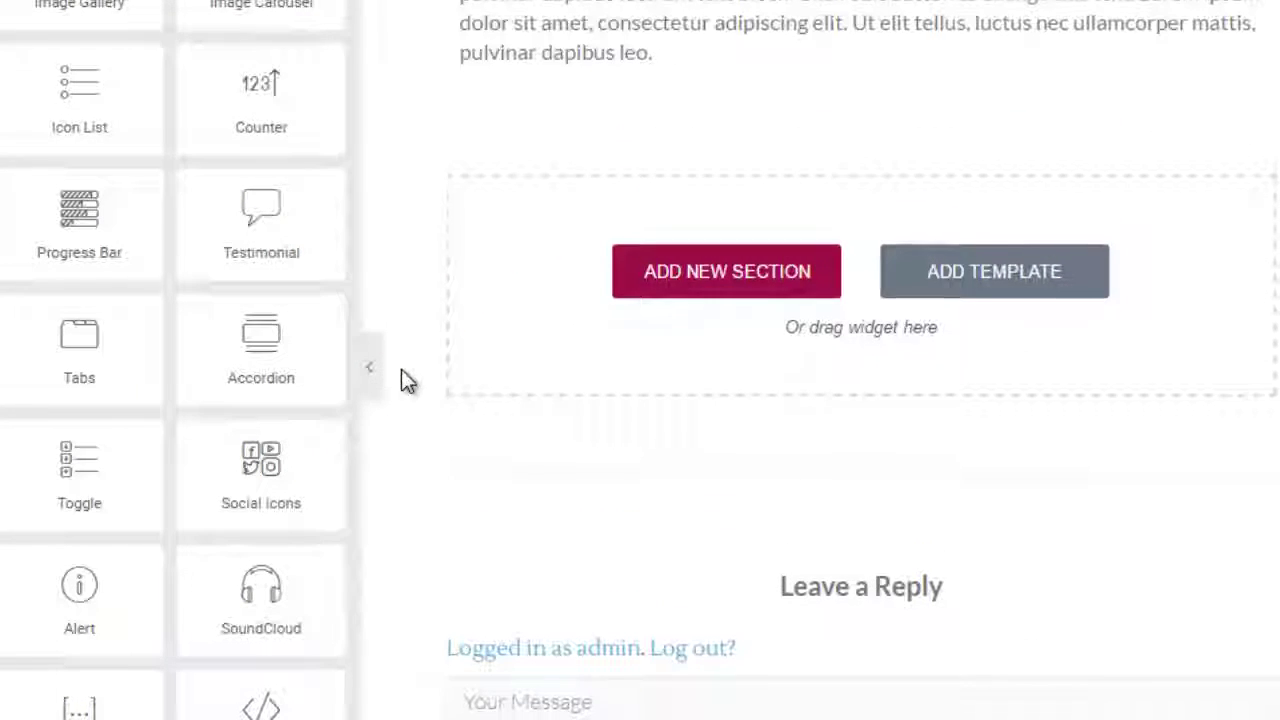
pyautogui.click(688, 314)
pyautogui.click(551, 349)
pyautogui.moveTo(261, 705); pyautogui.dragTo(837, 180)
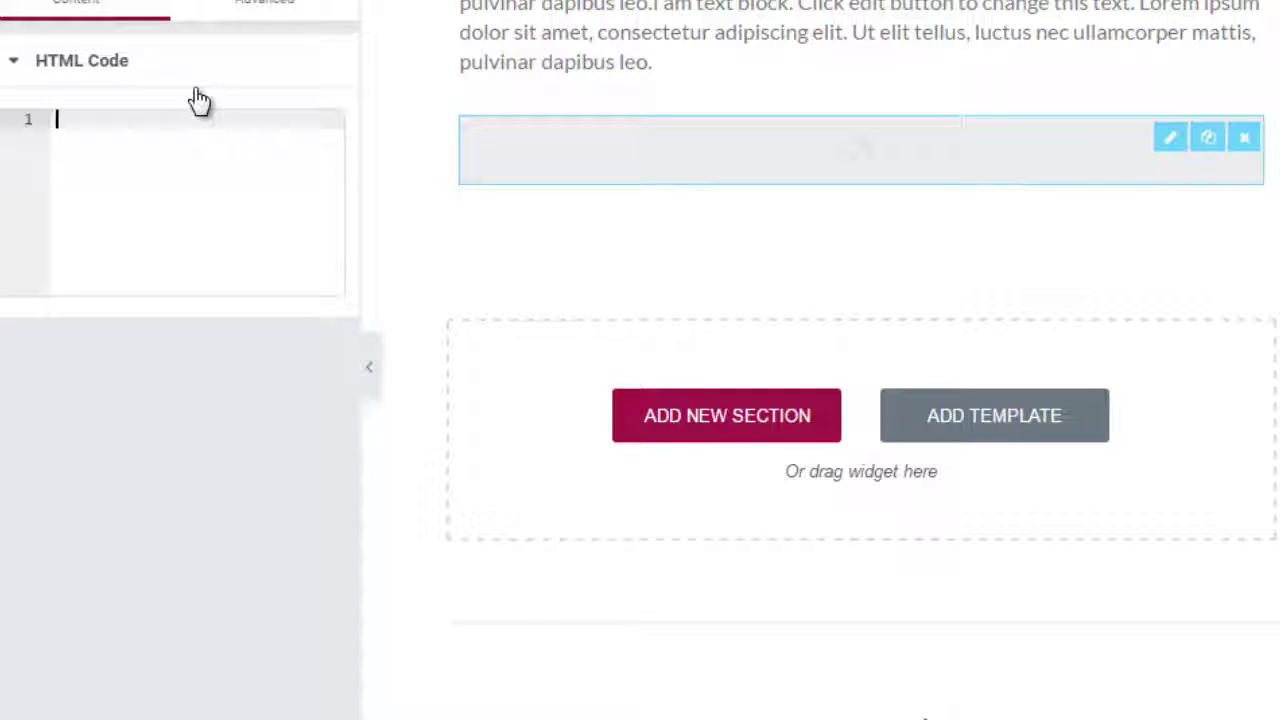
# - Enter <p><b>Test</b></p> as the widget's HTML code and save the post
pyautogui.write('p')
pyautogui.press('BackSpace')
pyautogui.write('<p>')
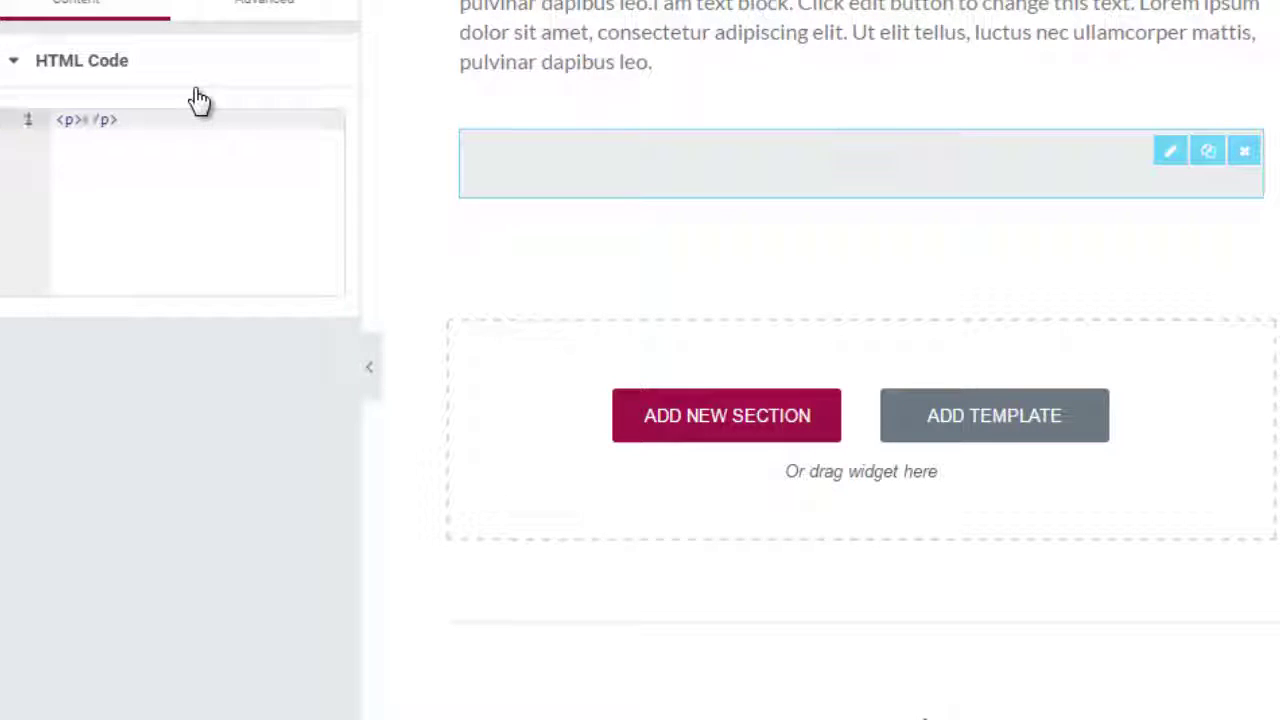
pyautogui.write('Test')
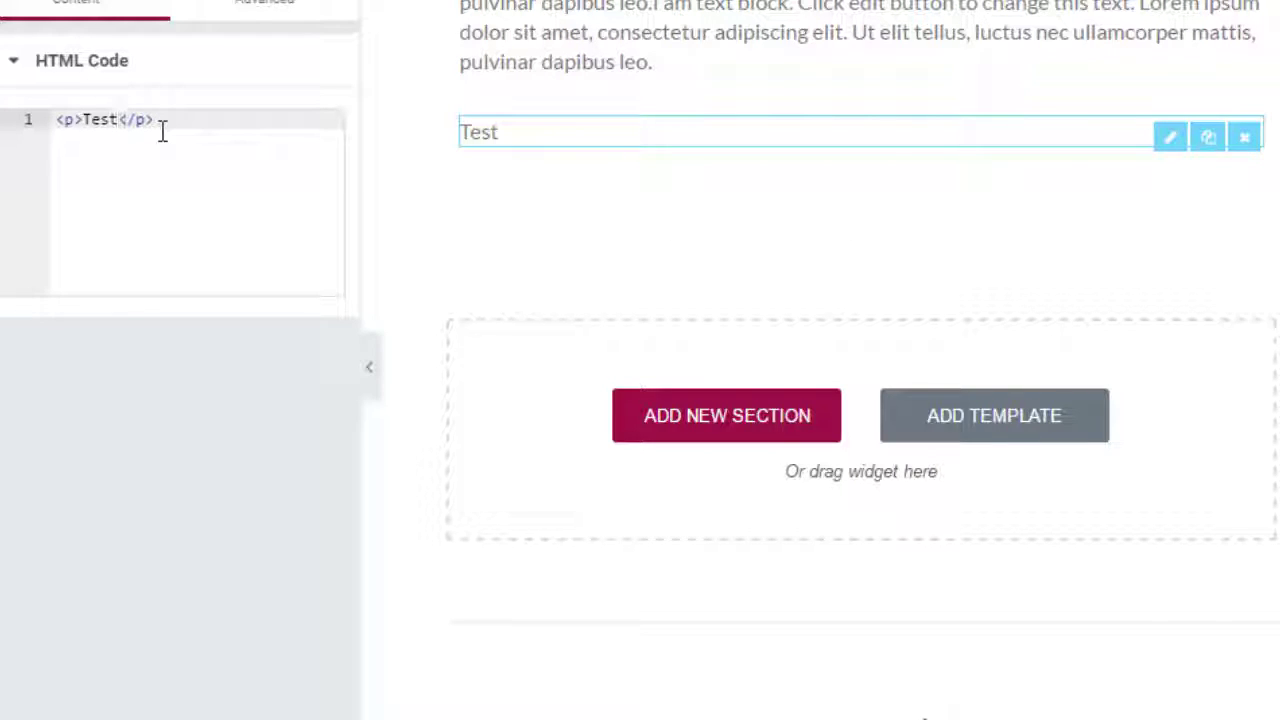
pyautogui.write('<b></b')
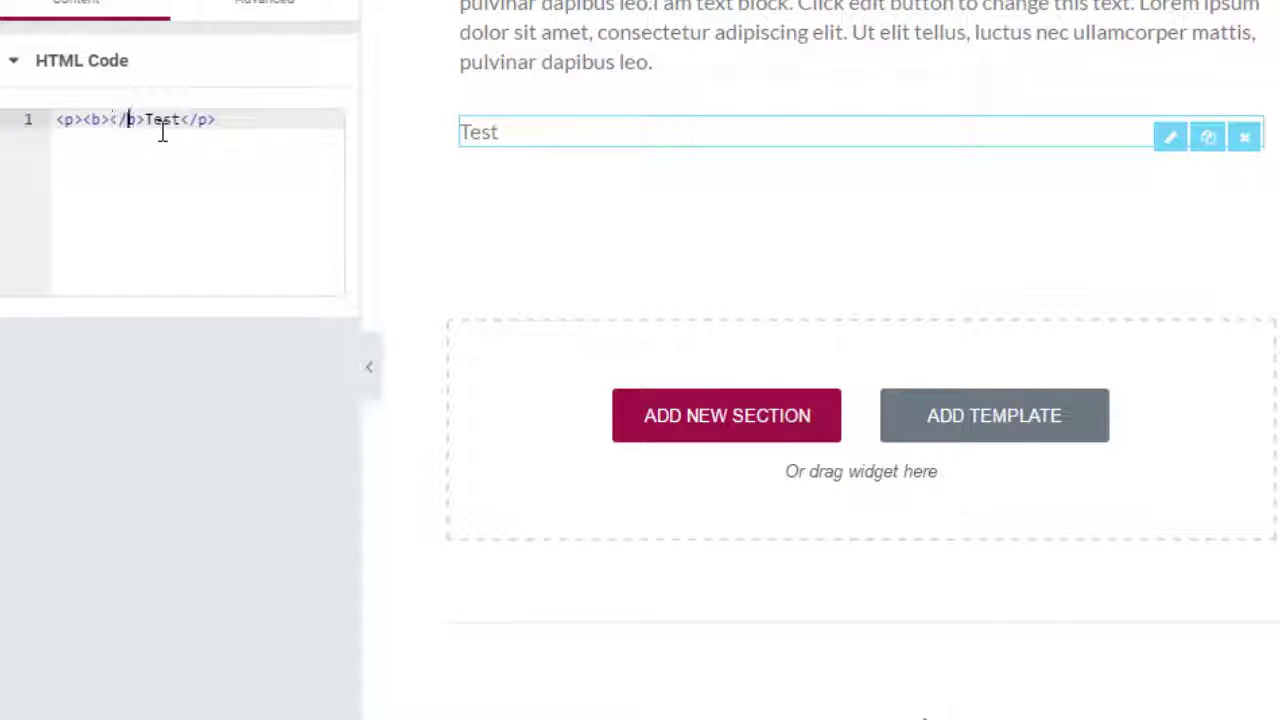
pyautogui.hotkey('ctrl', 'x')
pyautogui.hotkey('ctrl', 'v')
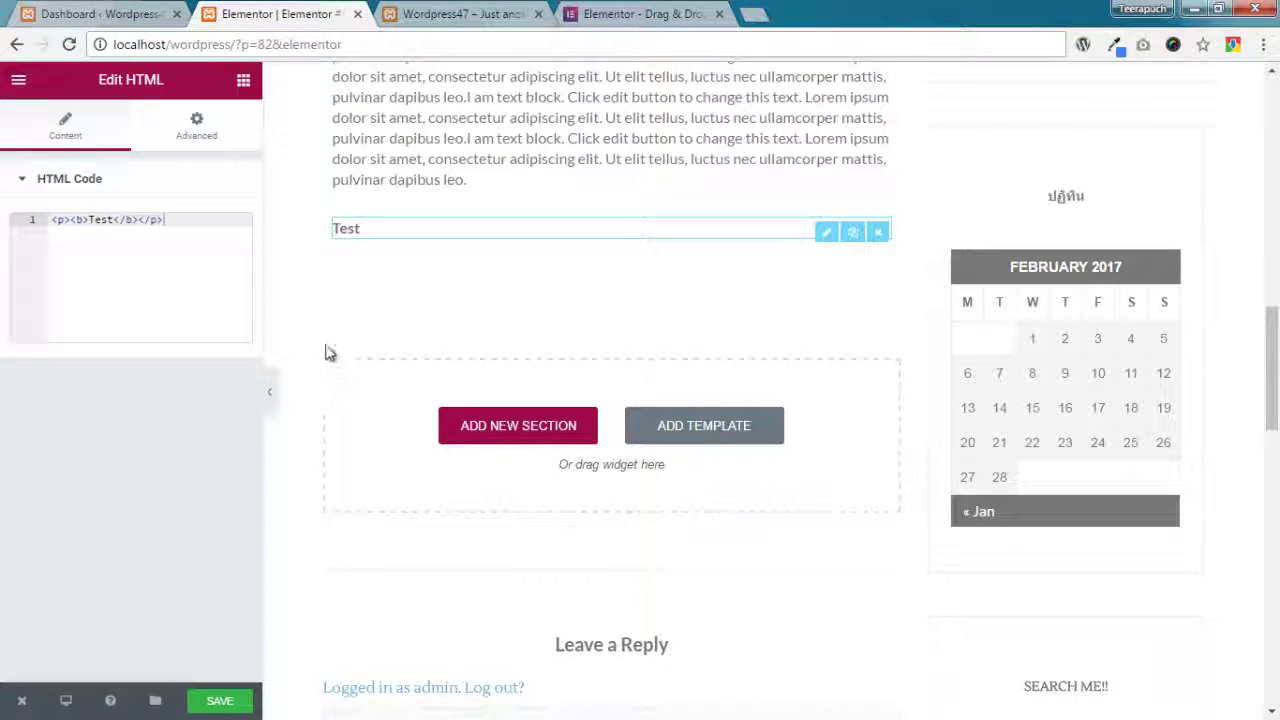
pyautogui.click(207, 704)
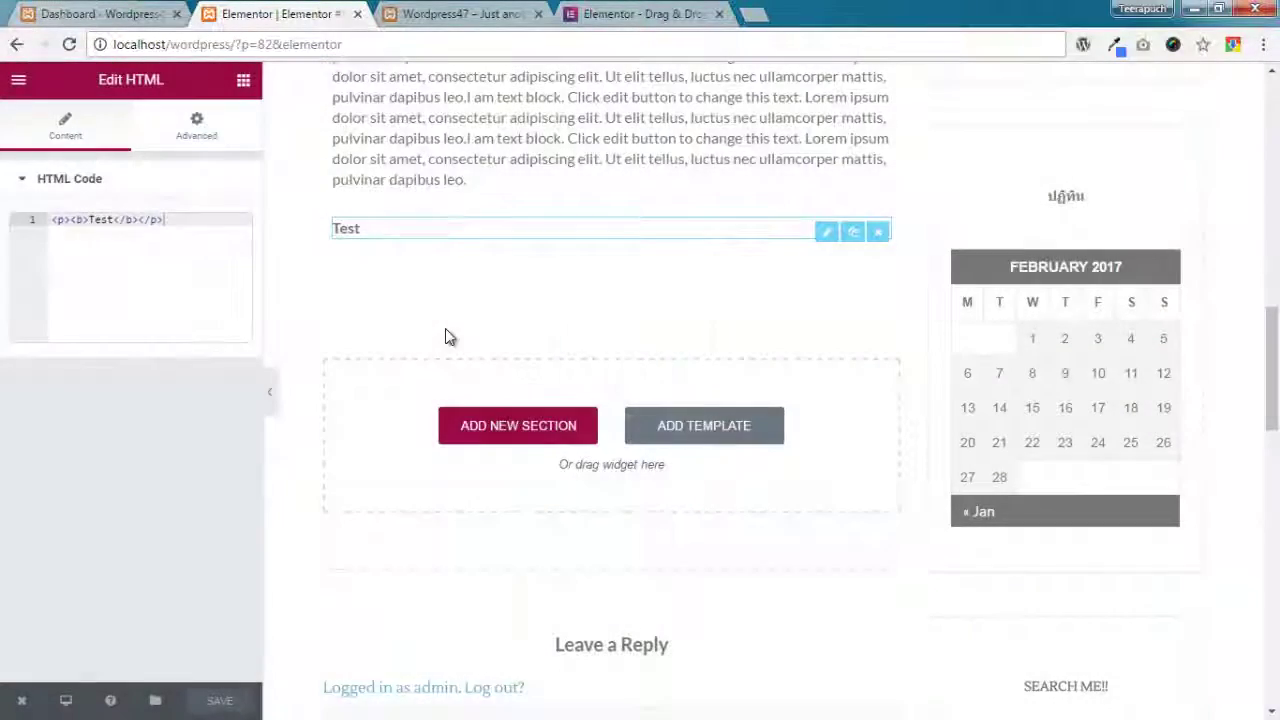
# - Preview the post at tablet width and examine its layout from the heading to the HTML text
pyautogui.scroll(5, 443, 337)
pyautogui.scroll(-3, 443, 337)
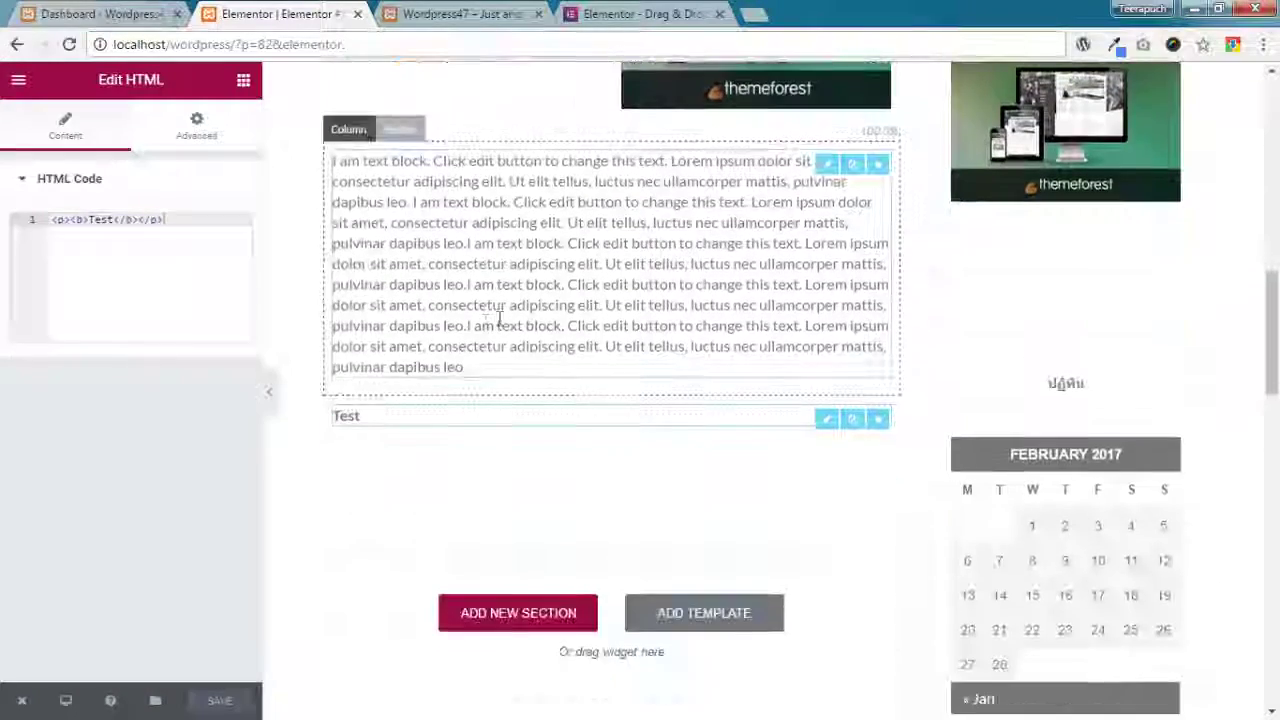
pyautogui.click(66, 701)
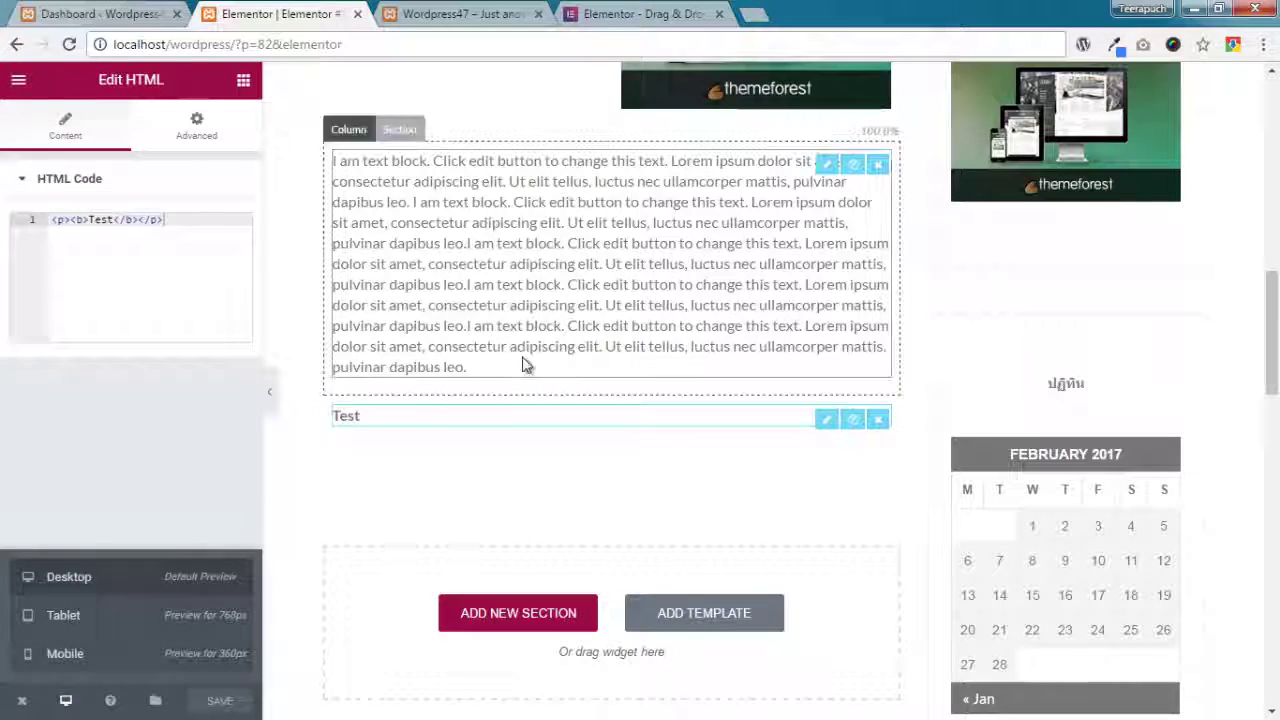
pyautogui.click(129, 614)
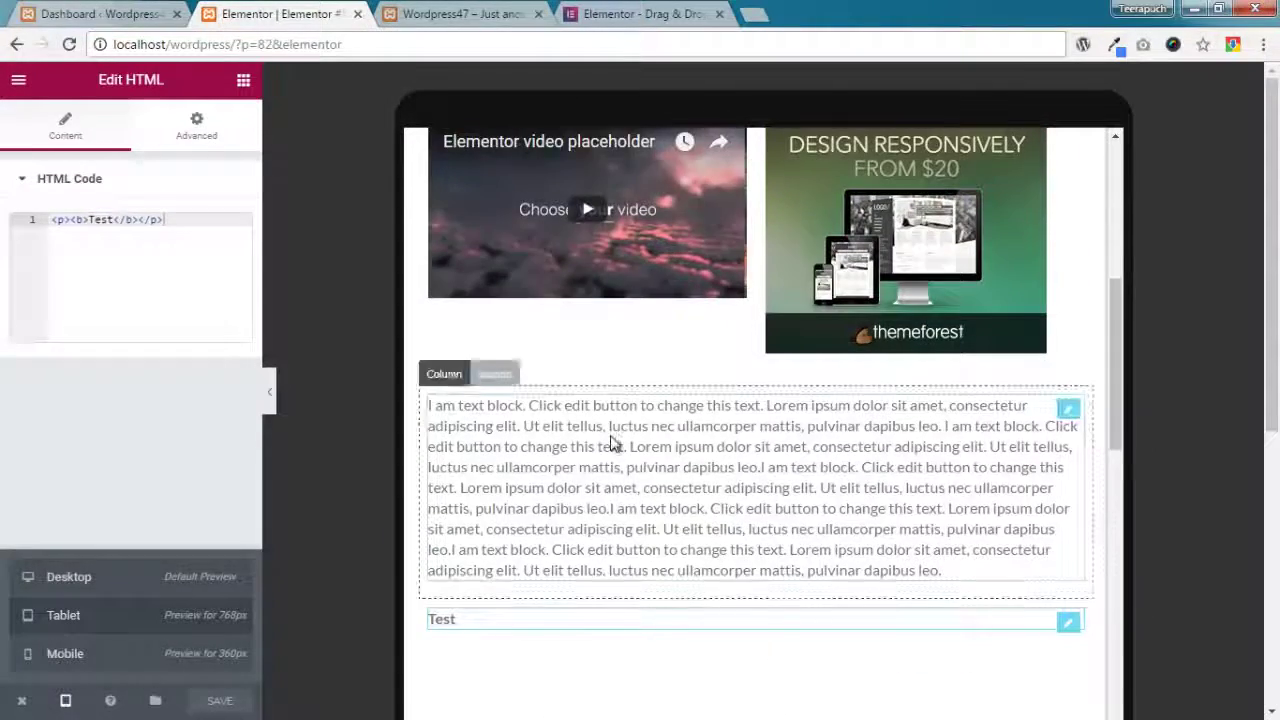
pyautogui.scroll(7, 610, 440)
pyautogui.scroll(-6, 611, 440)
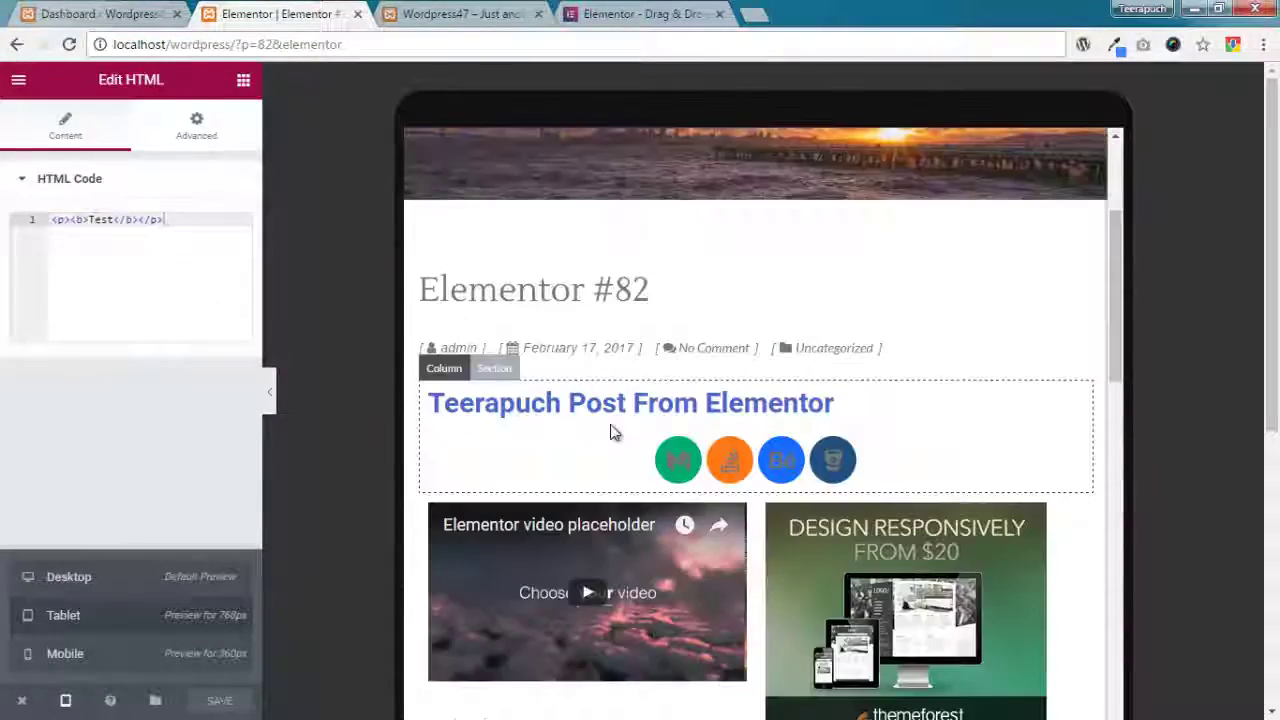
pyautogui.scroll(3, 596, 432)
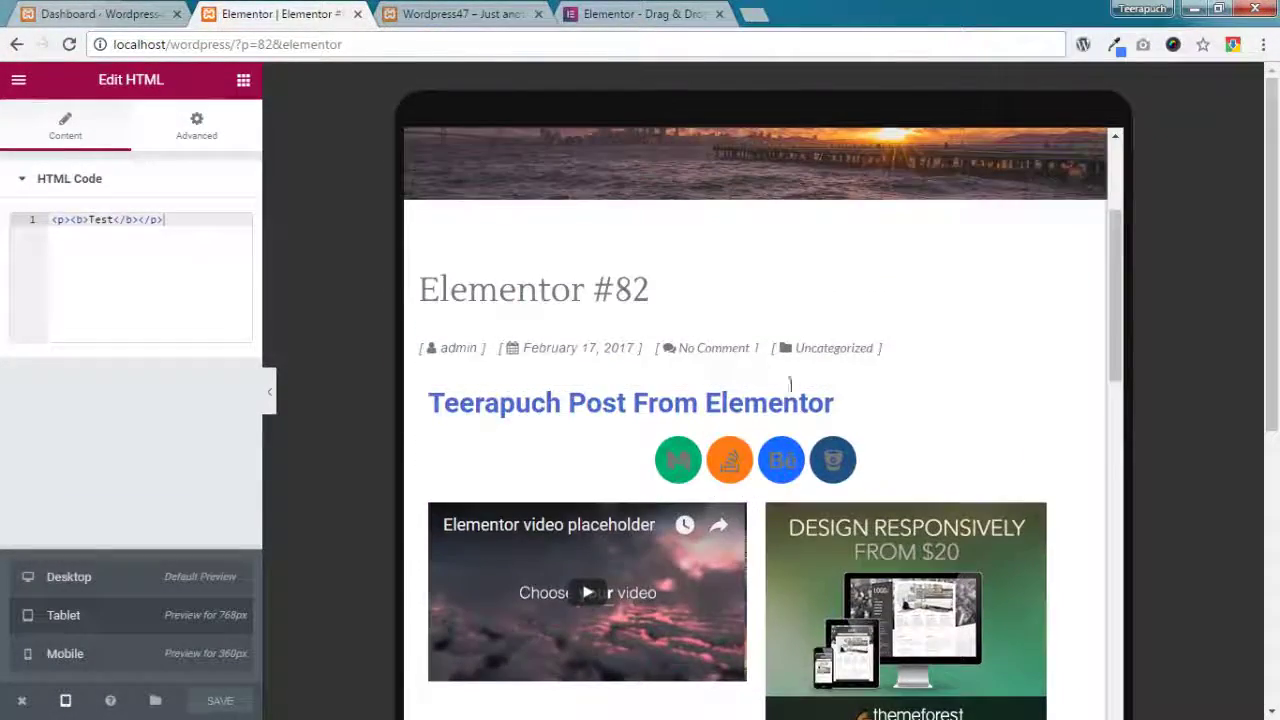
pyautogui.scroll(-3, 777, 380)
pyautogui.scroll(-3, 745, 484)
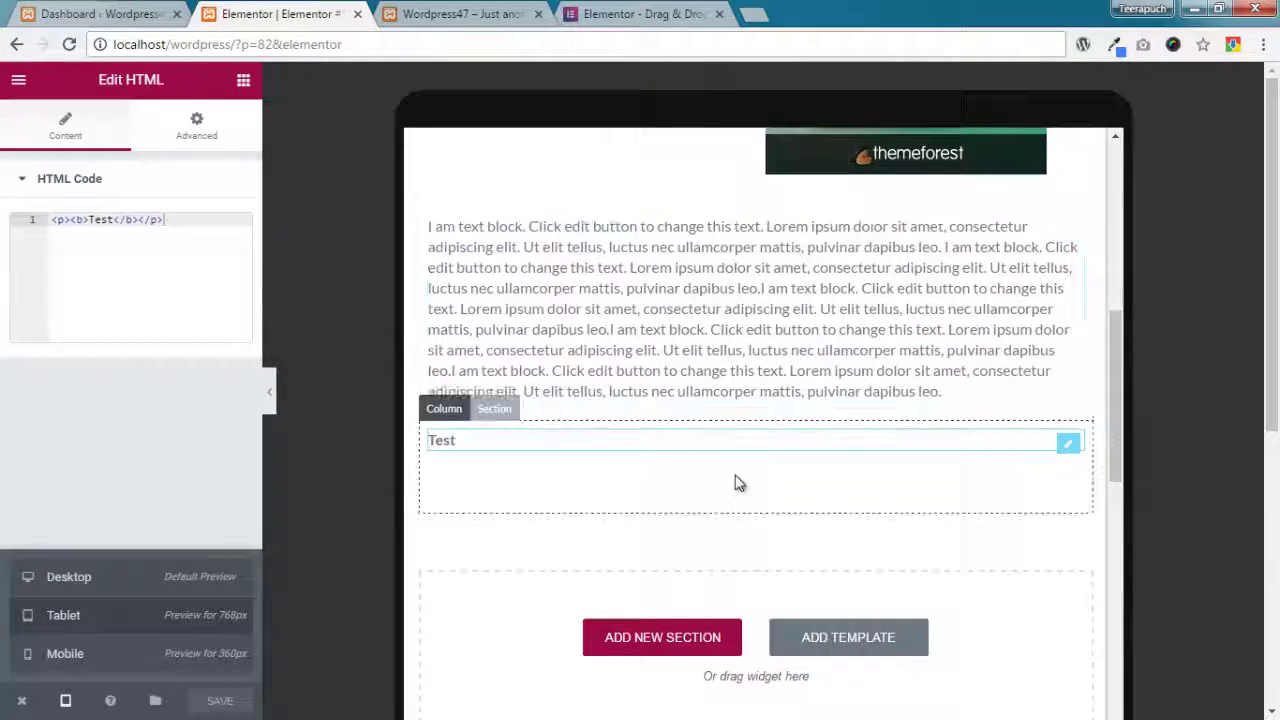
# - Preview the post at mobile width, examine how its content stacks, and return to the desktop preview
pyautogui.click(113, 656)
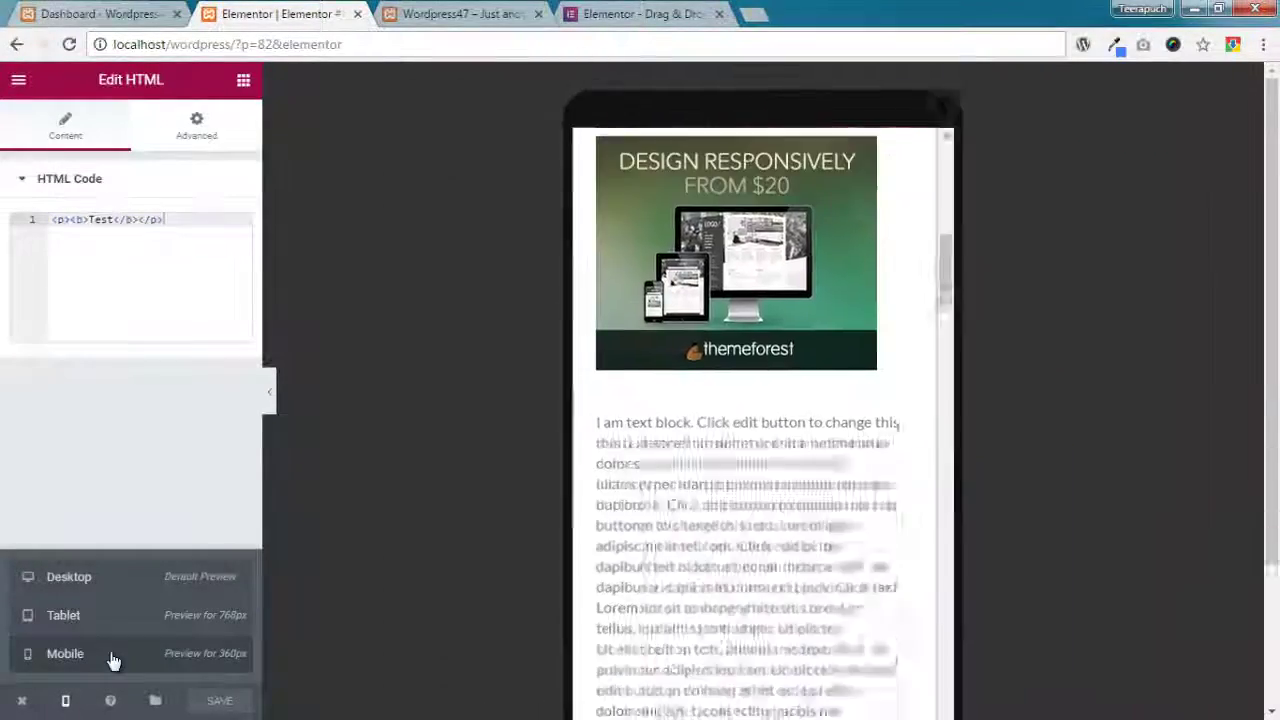
pyautogui.scroll(-6, 629, 491)
pyautogui.scroll(8, 841, 475)
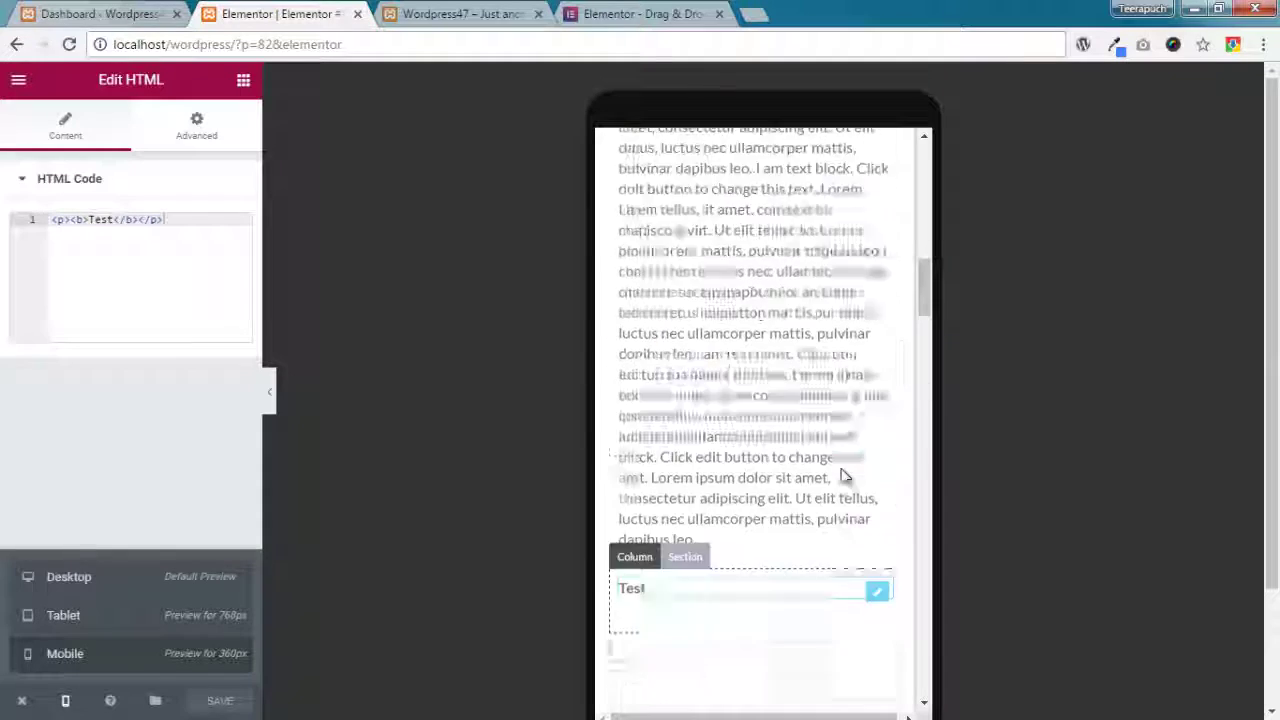
pyautogui.scroll(3, 782, 480)
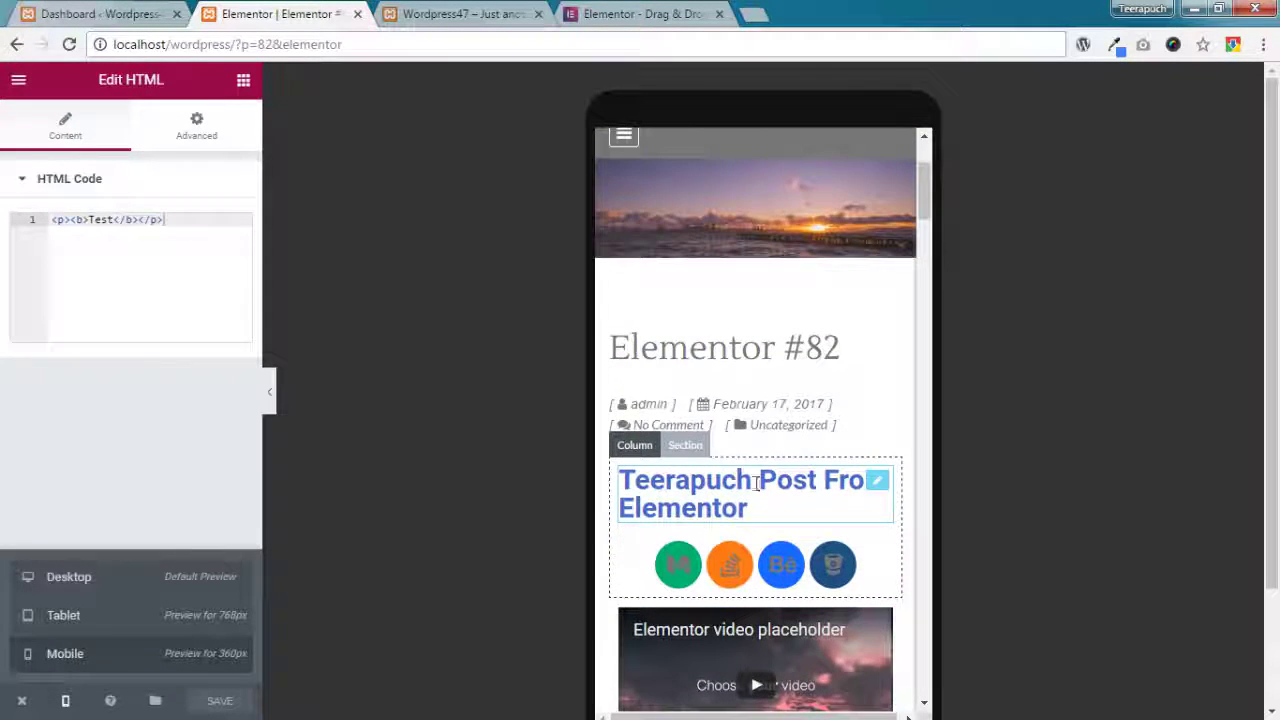
pyautogui.scroll(-8, 738, 495)
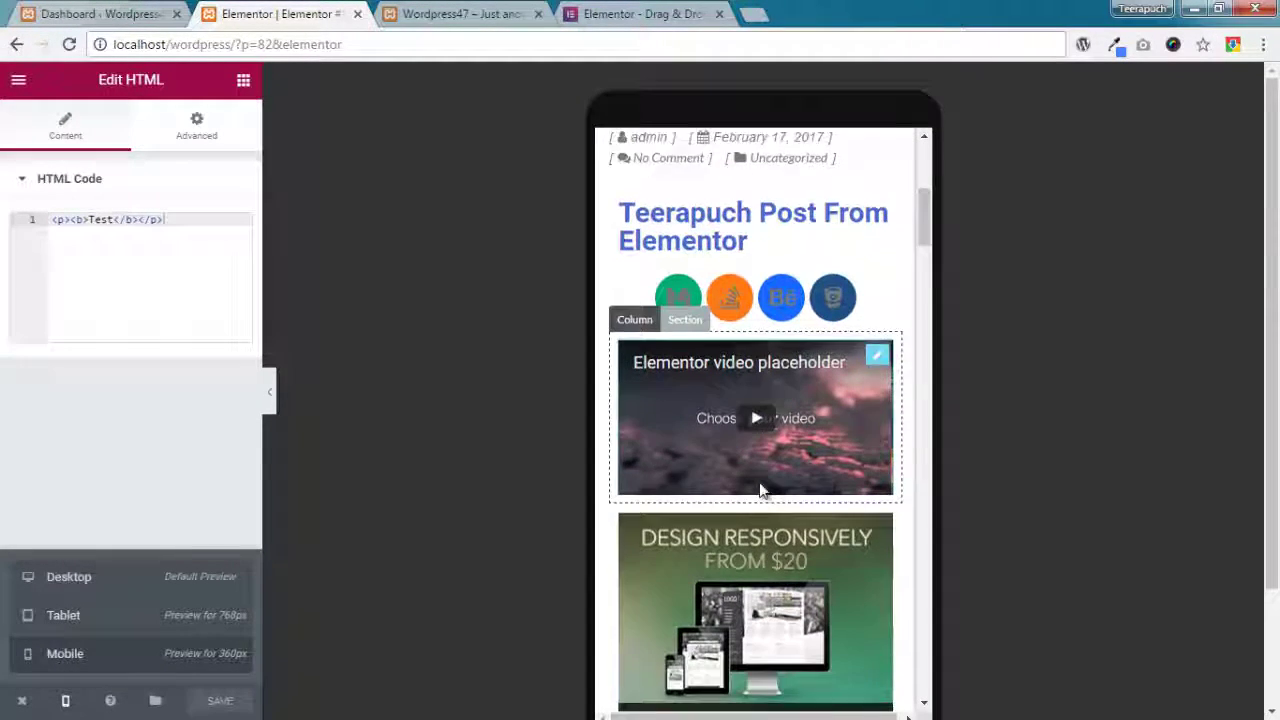
pyautogui.scroll(-3, 758, 482)
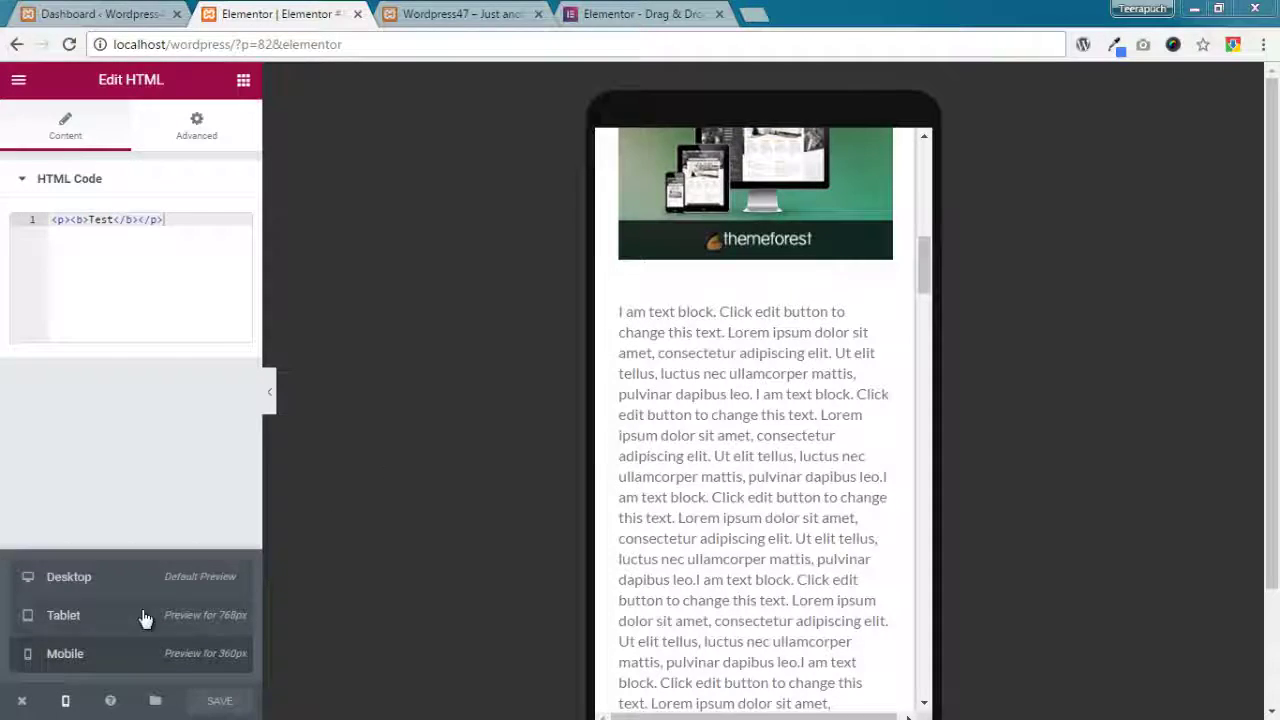
pyautogui.click(143, 580)
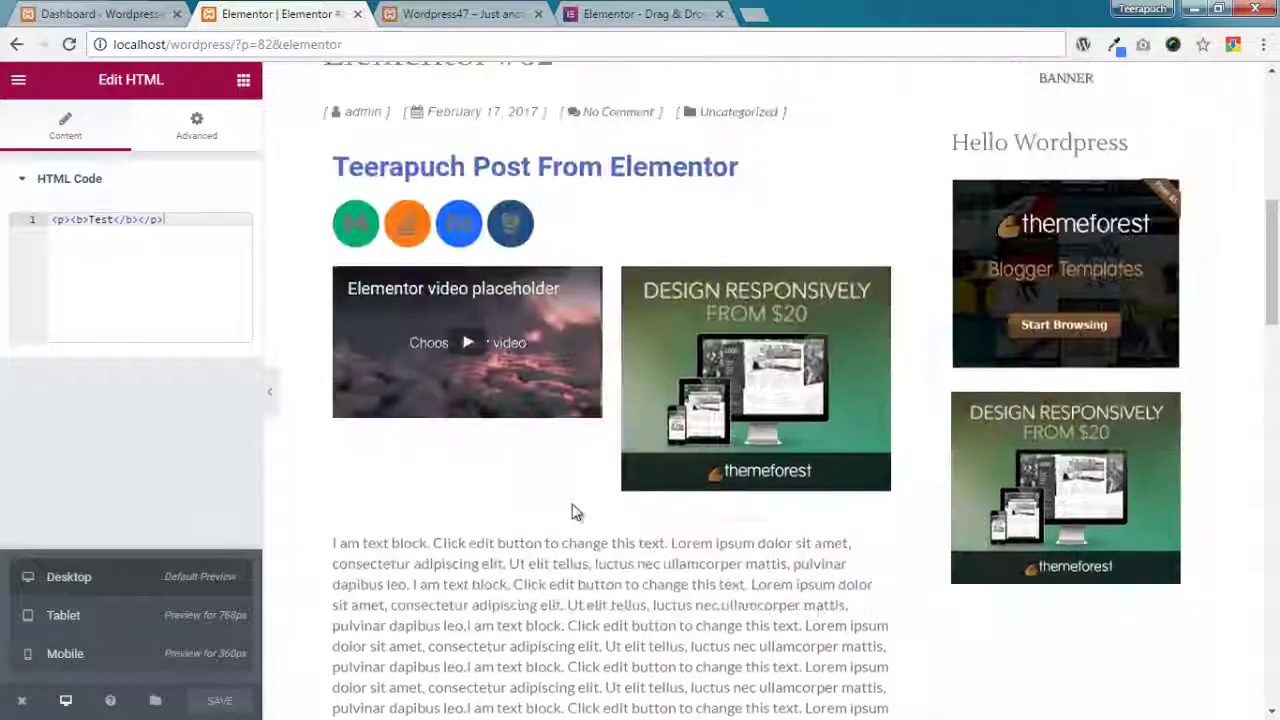
# - Save the post in Elementor and open the list of all posts in the WordPress dashboard
pyautogui.scroll(5, 573, 512)
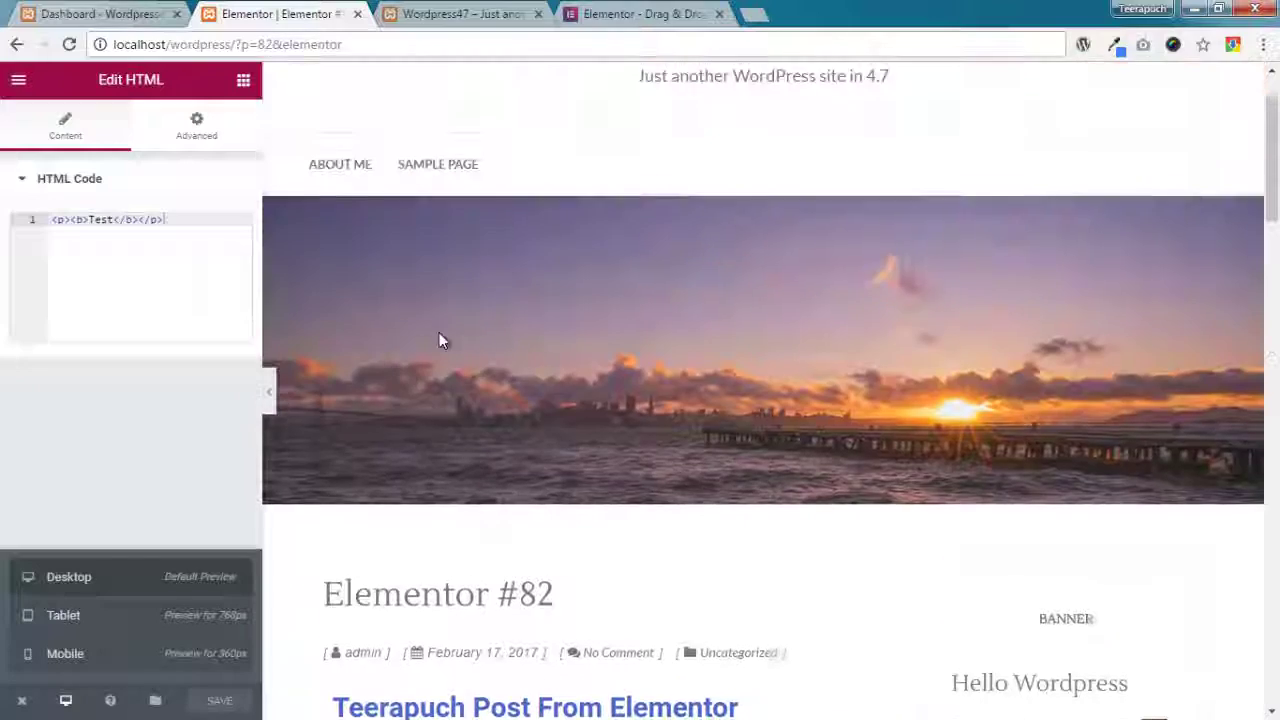
pyautogui.click(221, 703)
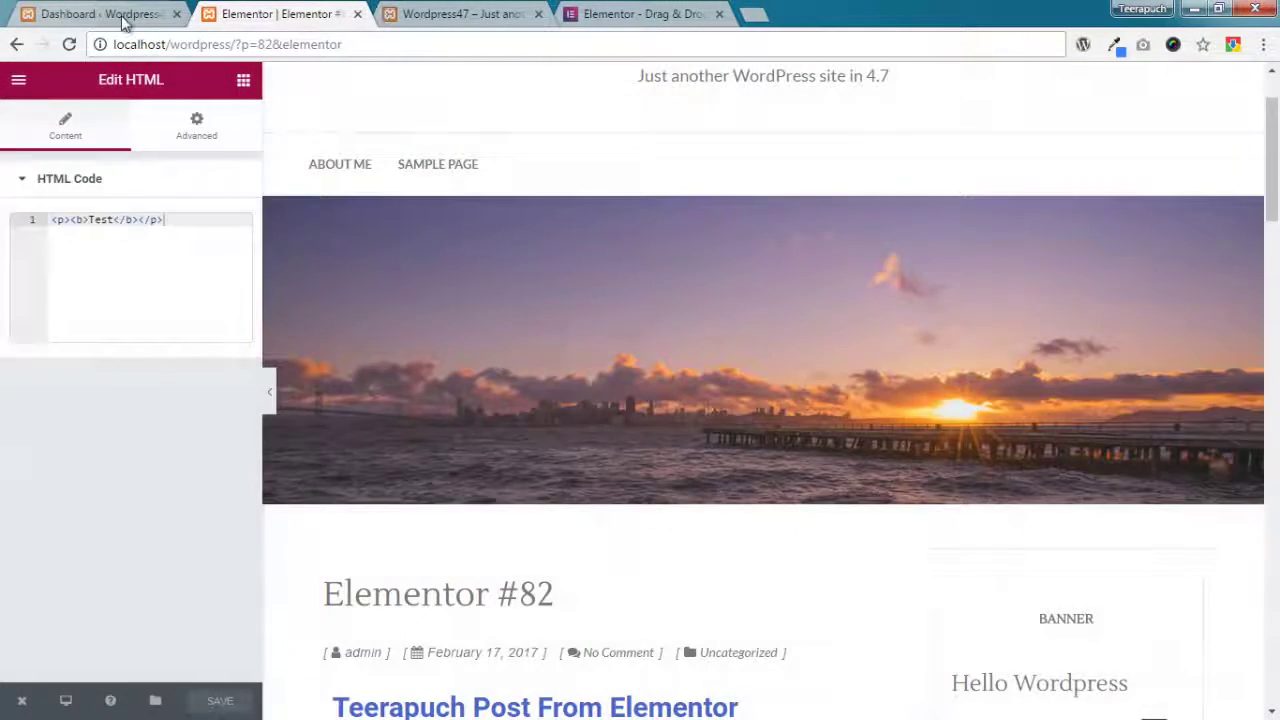
pyautogui.click(125, 22)
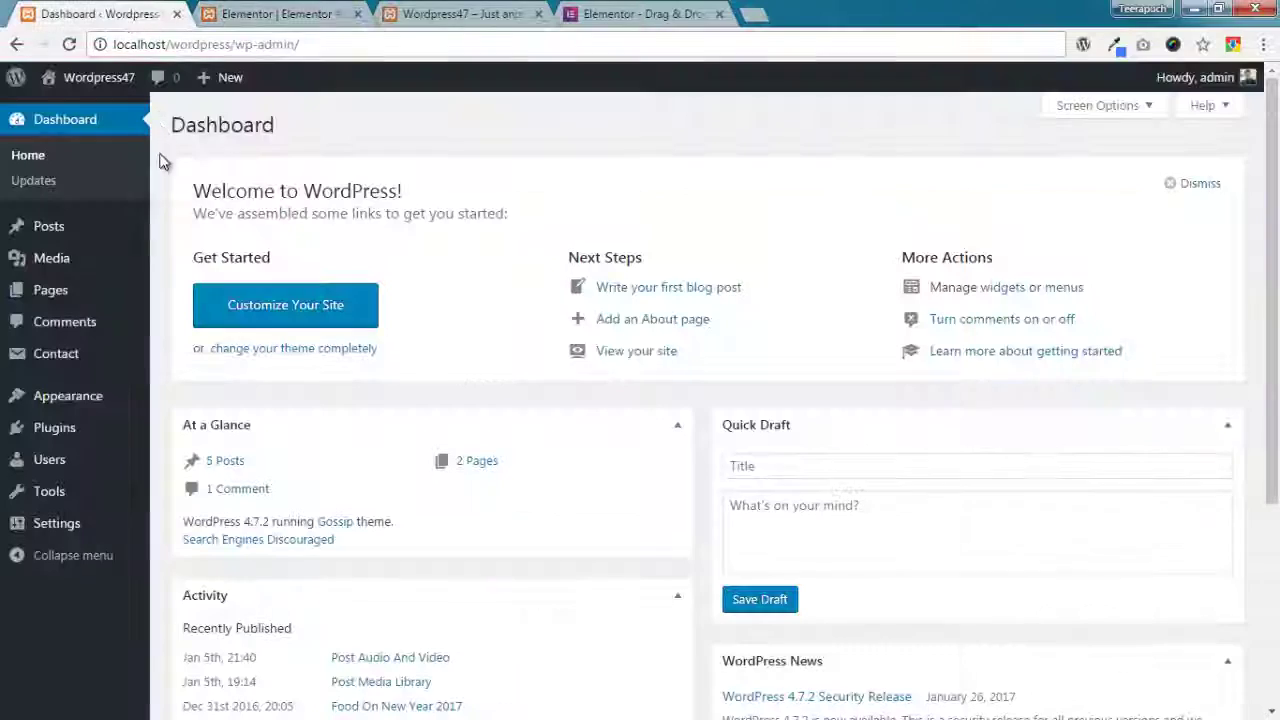
pyautogui.moveTo(86, 240)
pyautogui.click(174, 229)
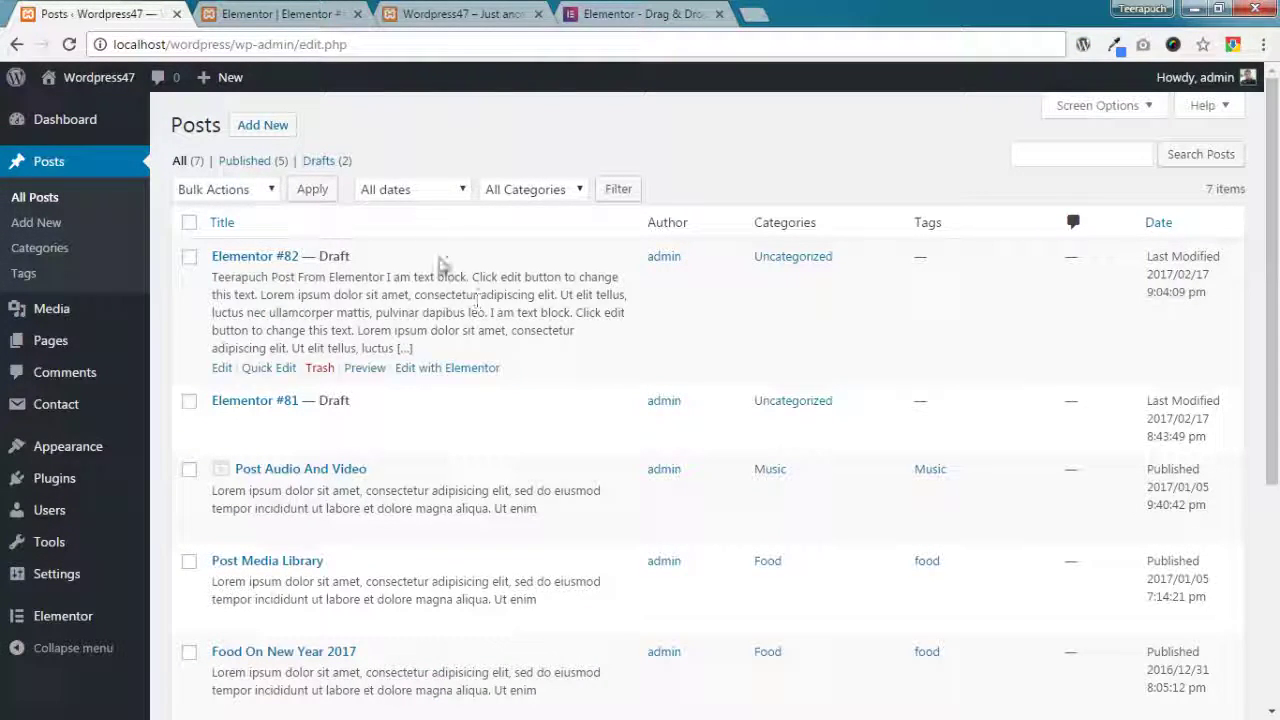
# - Open the draft Elementor #82 for editing in WordPress and close the separate Elementor editor tab
pyautogui.click(296, 16)
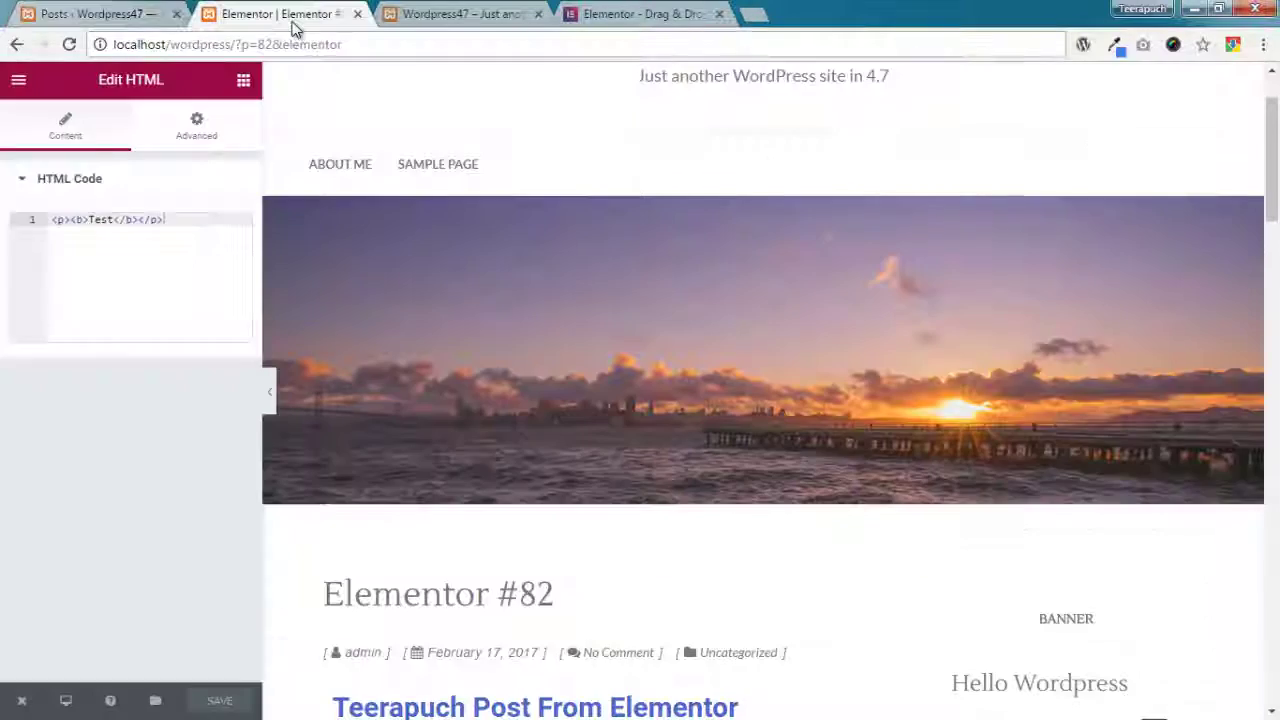
pyautogui.click(128, 16)
pyautogui.click(280, 16)
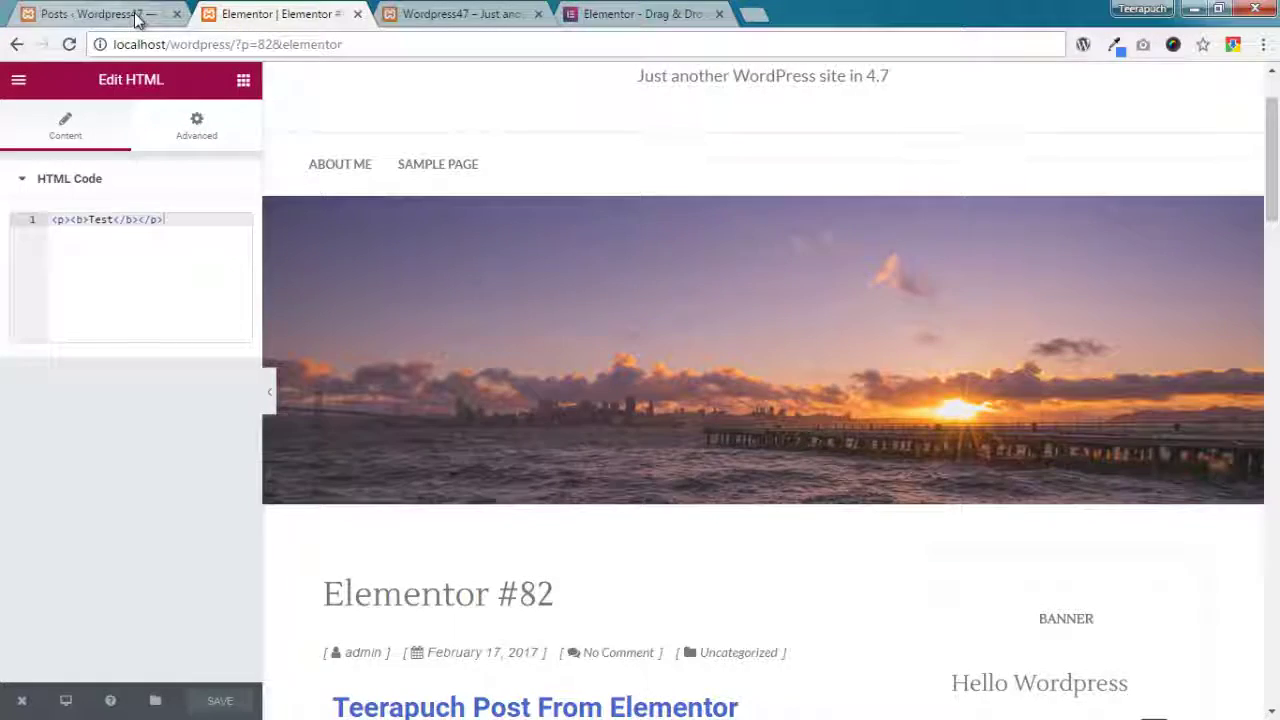
pyautogui.click(137, 16)
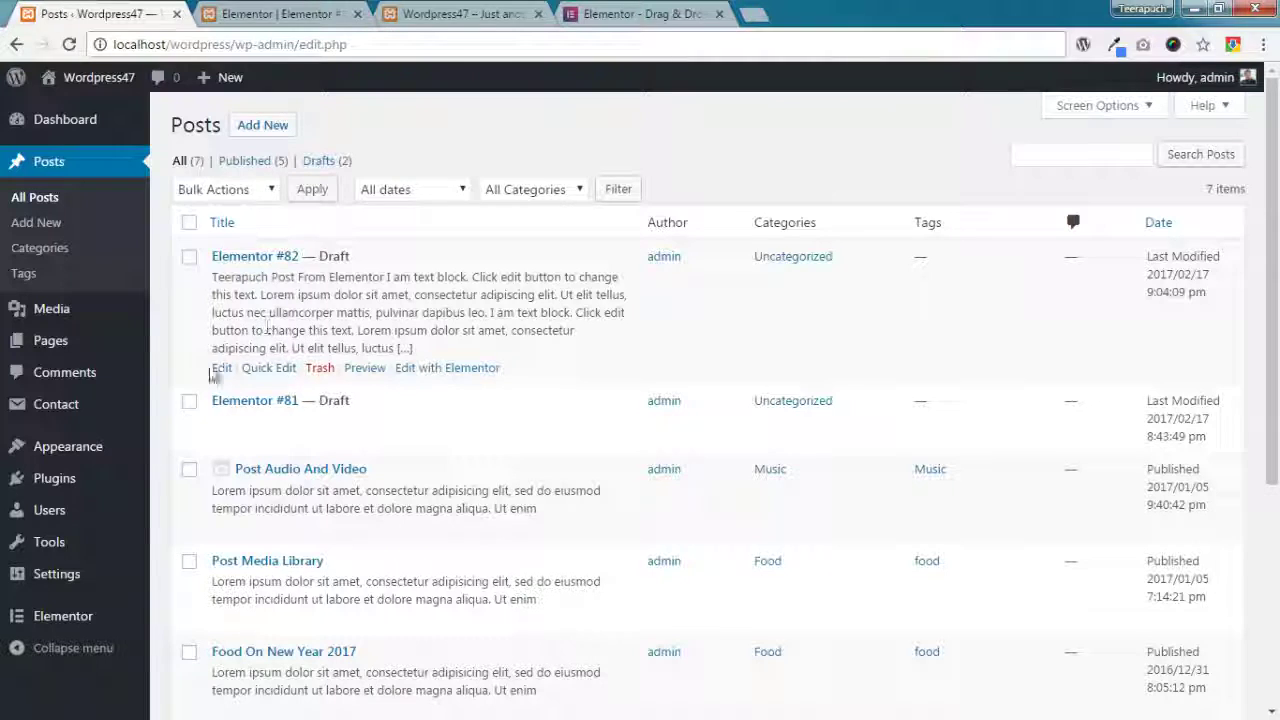
pyautogui.click(221, 369)
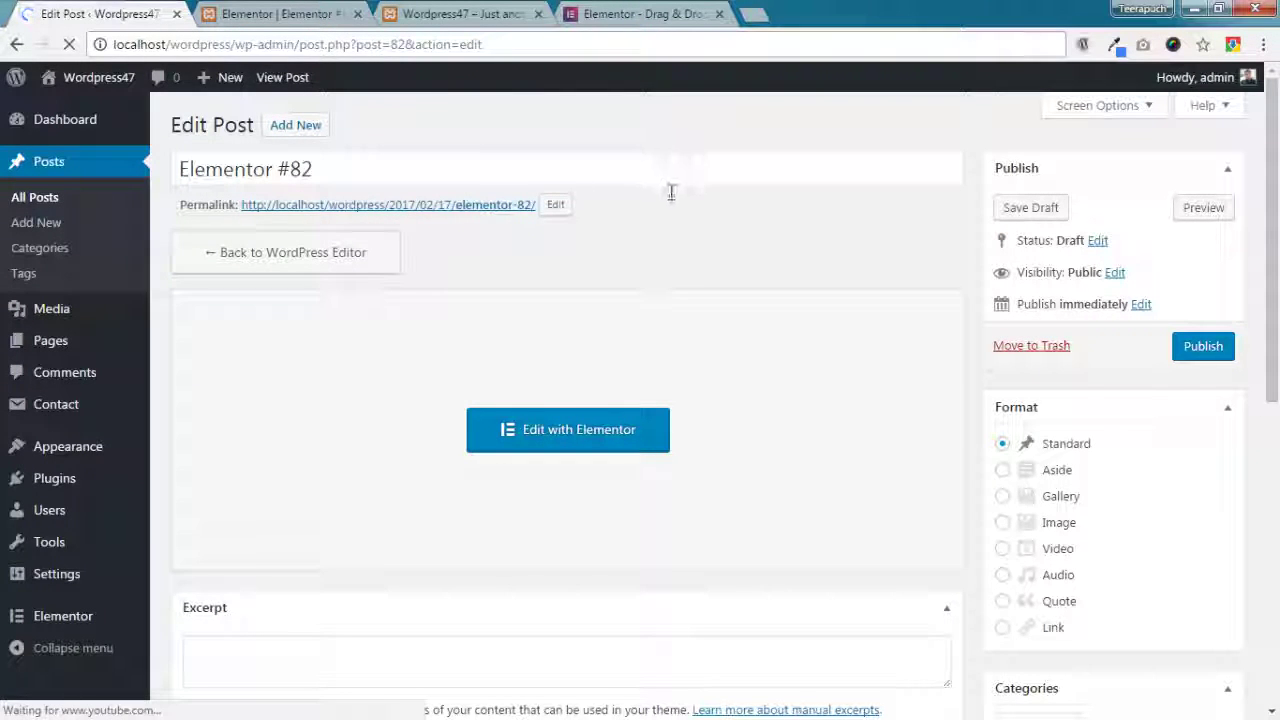
pyautogui.click(357, 14)
# - Change the post's category from Uncategorized to Fashion and publish the post
pyautogui.scroll(-4, 883, 309)
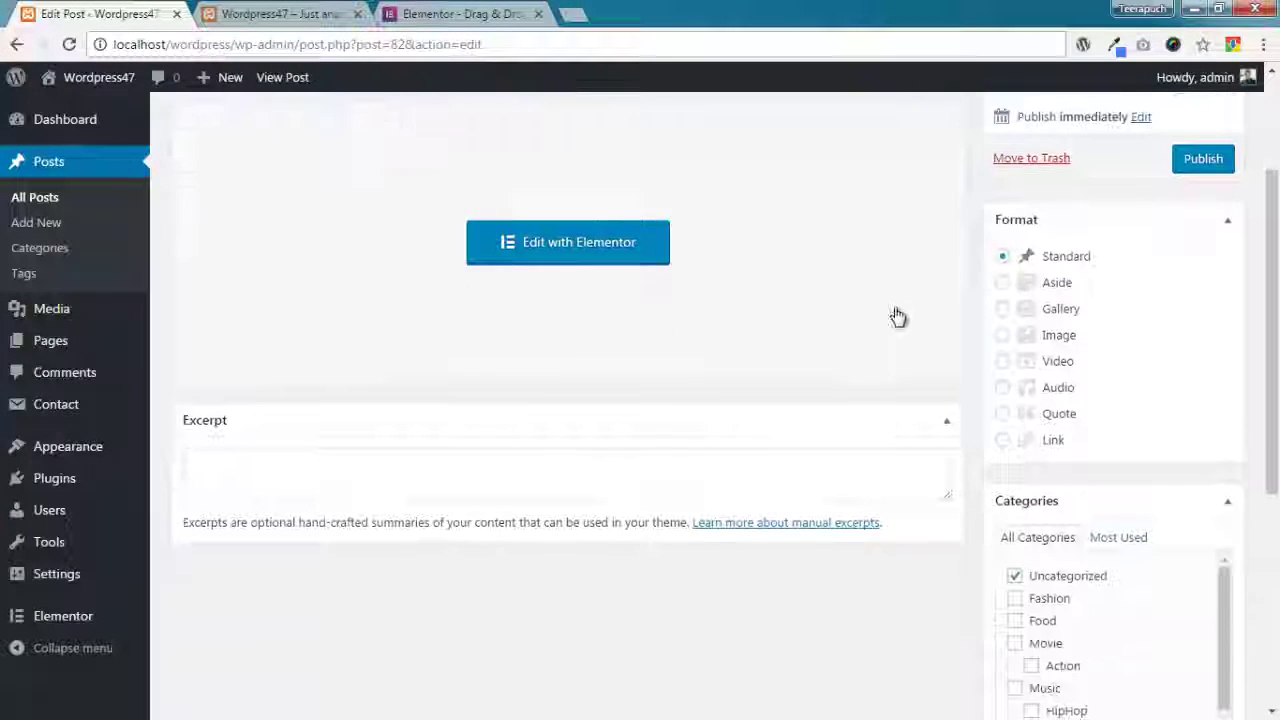
pyautogui.click(1014, 411)
pyautogui.click(1014, 388)
pyautogui.scroll(2, 898, 423)
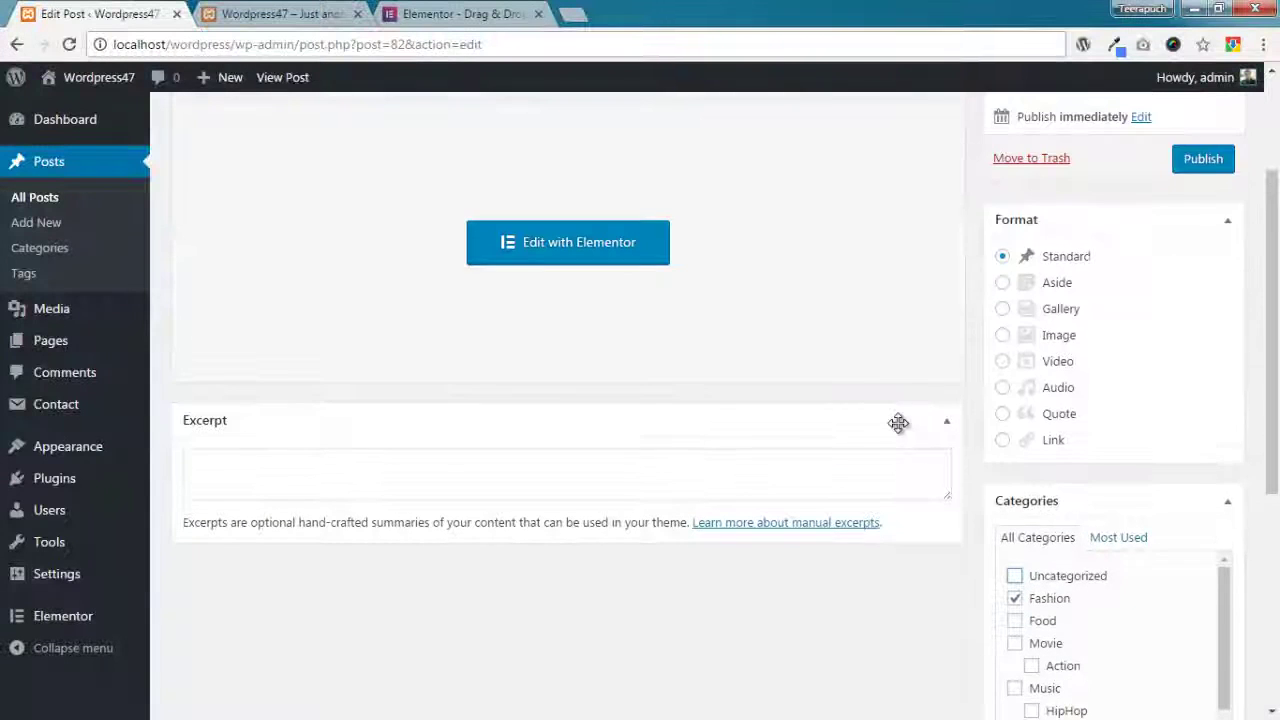
pyautogui.scroll(2, 995, 333)
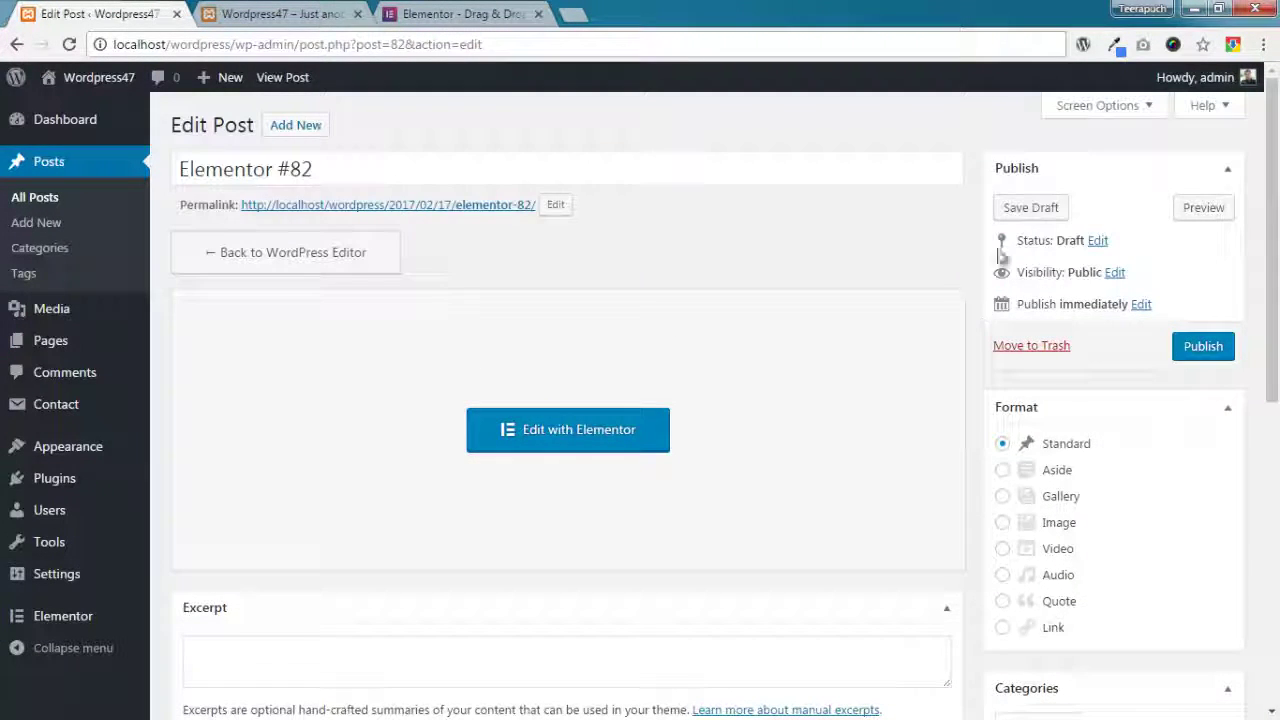
pyautogui.click(1197, 347)
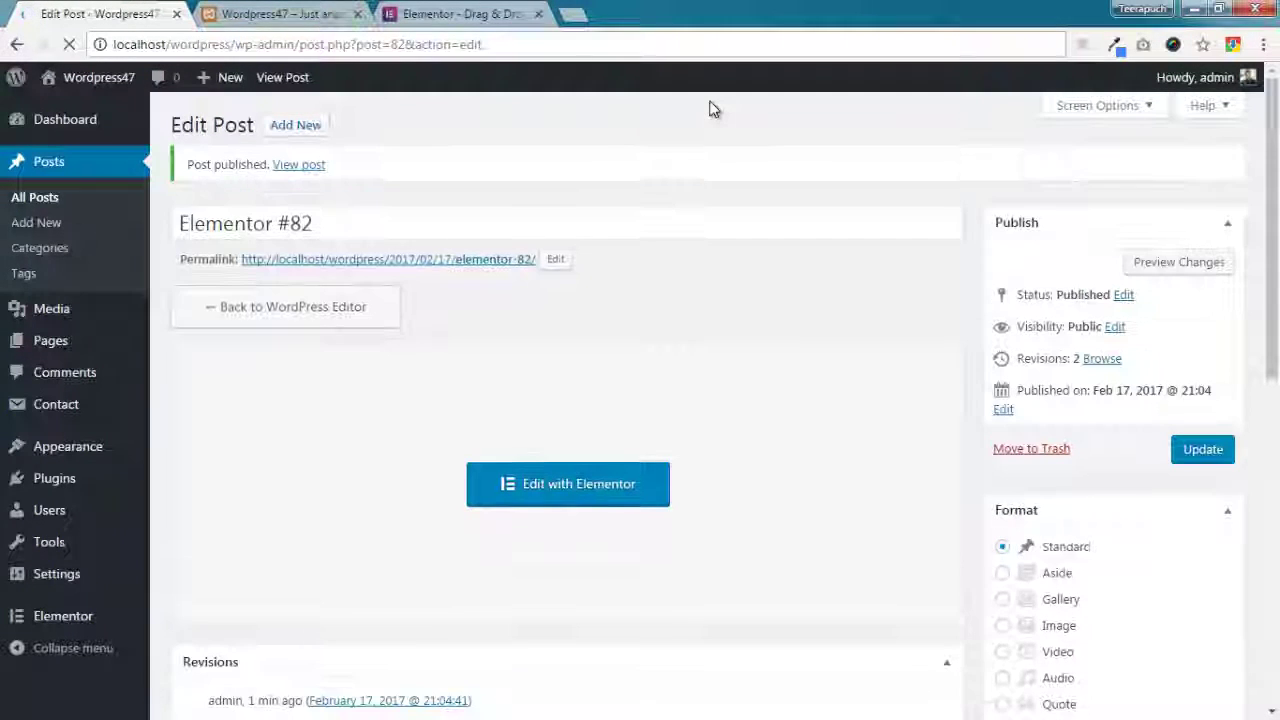
# - Reload the site's home page and examine the published Elementor #82 post, including its heading, icons, video, image, text block and HTML text
pyautogui.click(280, 14)
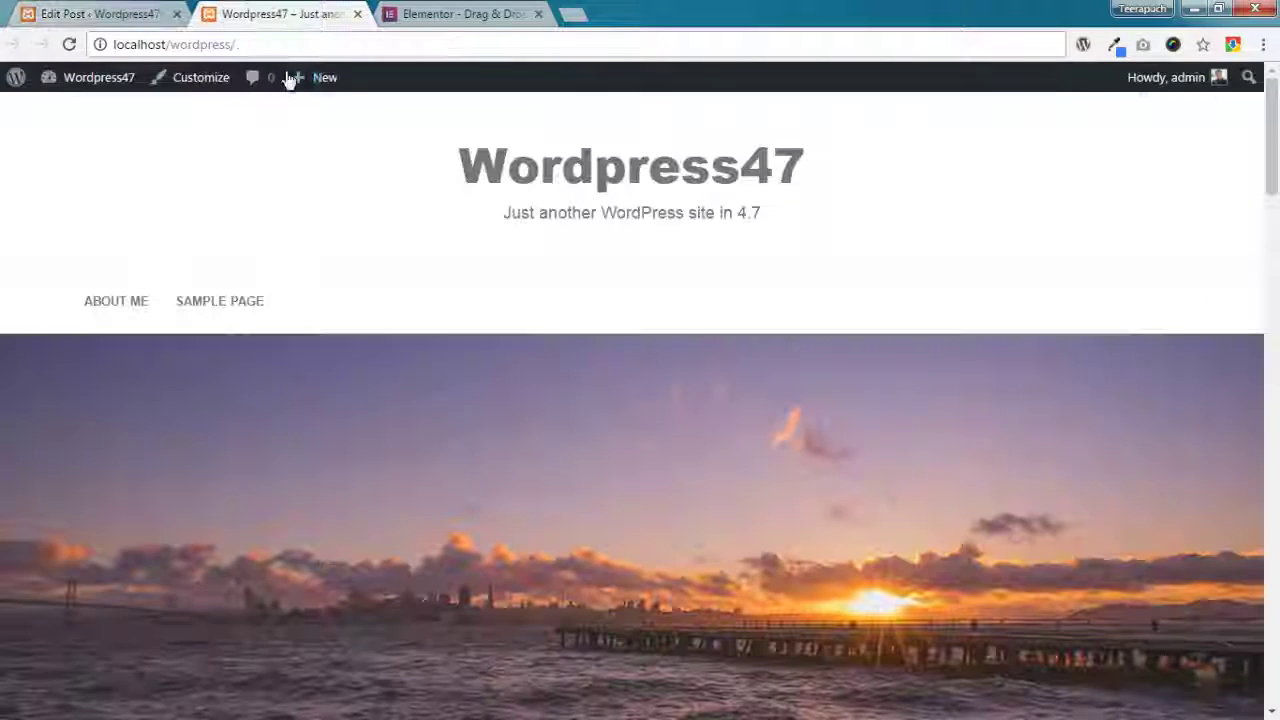
pyautogui.click(69, 44)
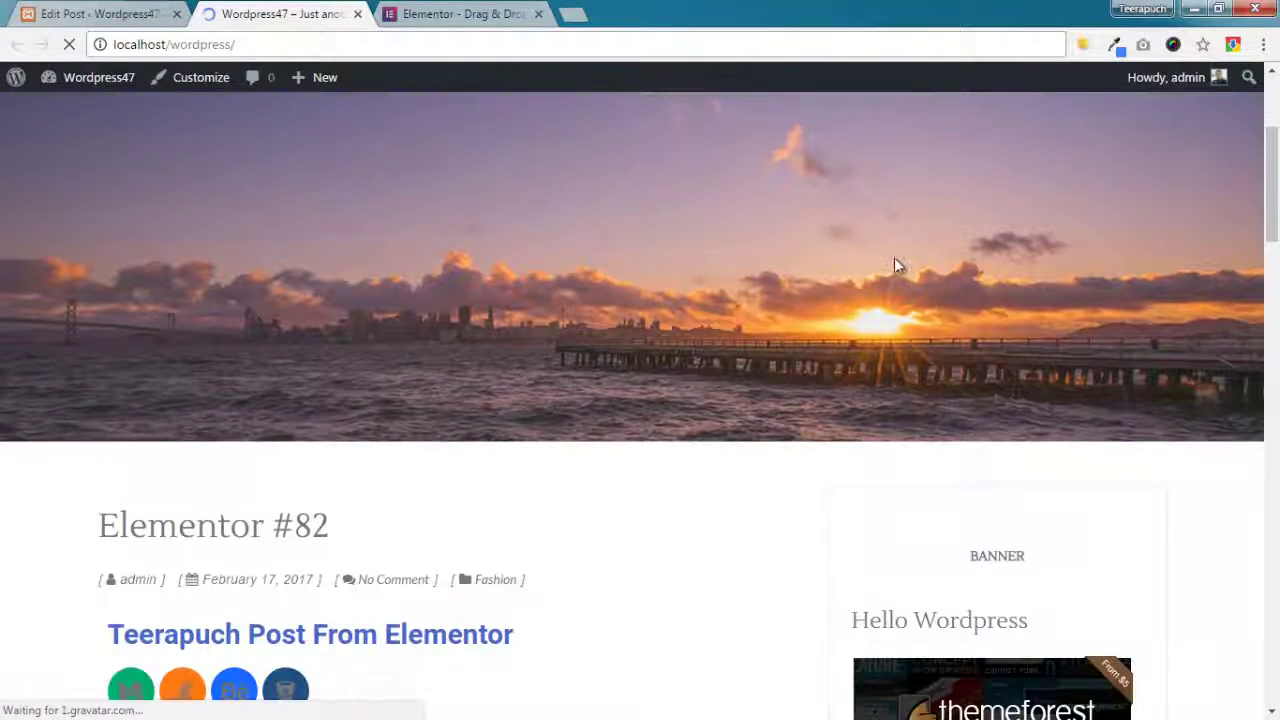
pyautogui.scroll(-7, 894, 265)
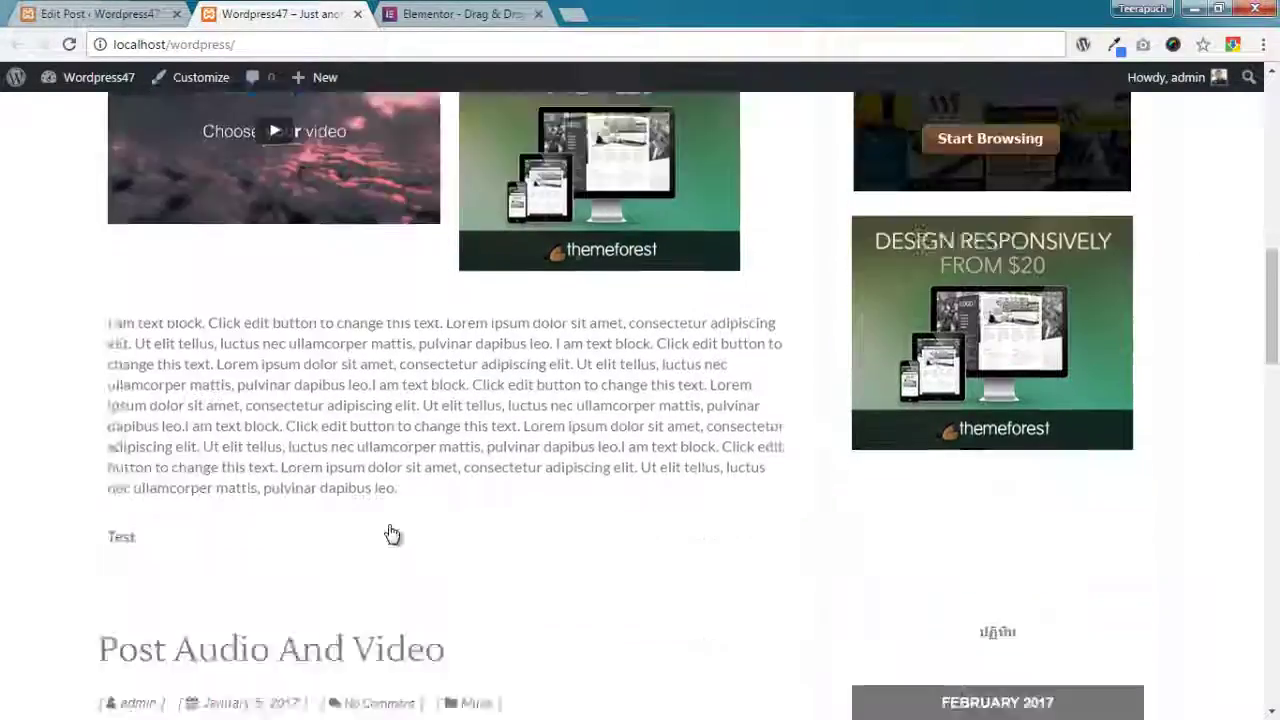
pyautogui.scroll(-2, 300, 500)
pyautogui.scroll(-2, 271, 414)
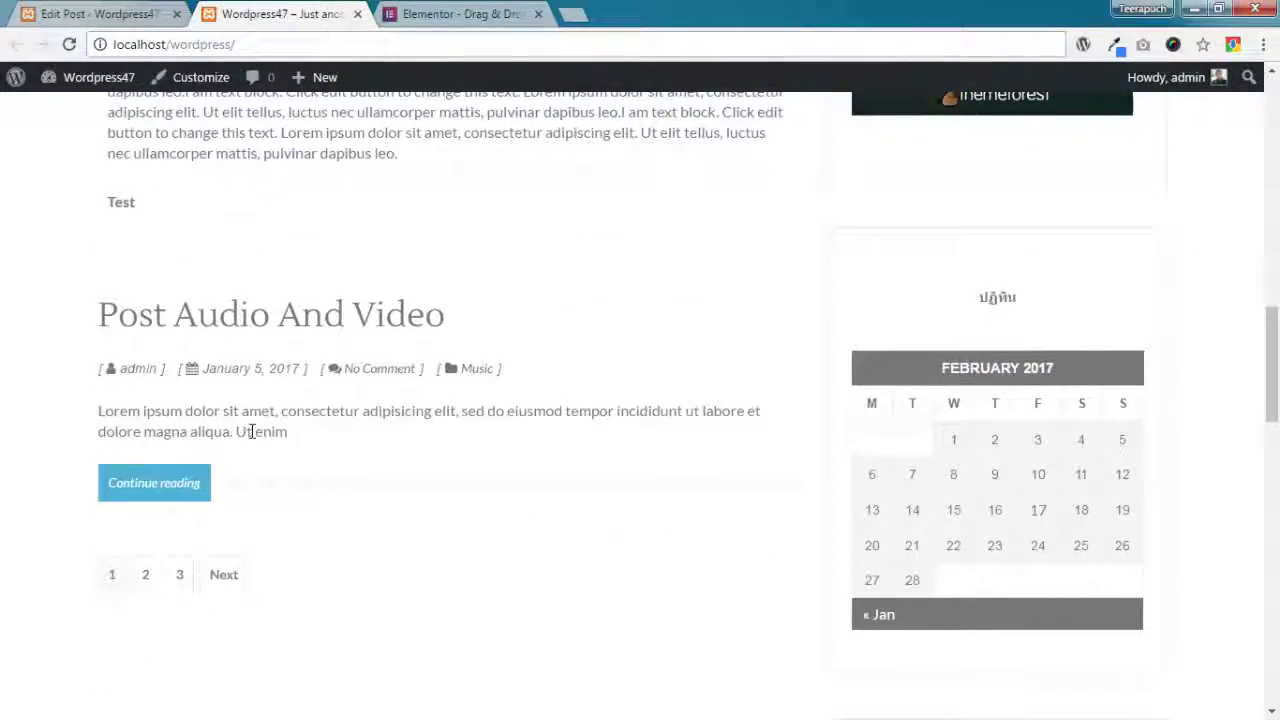
pyautogui.scroll(6, 251, 431)
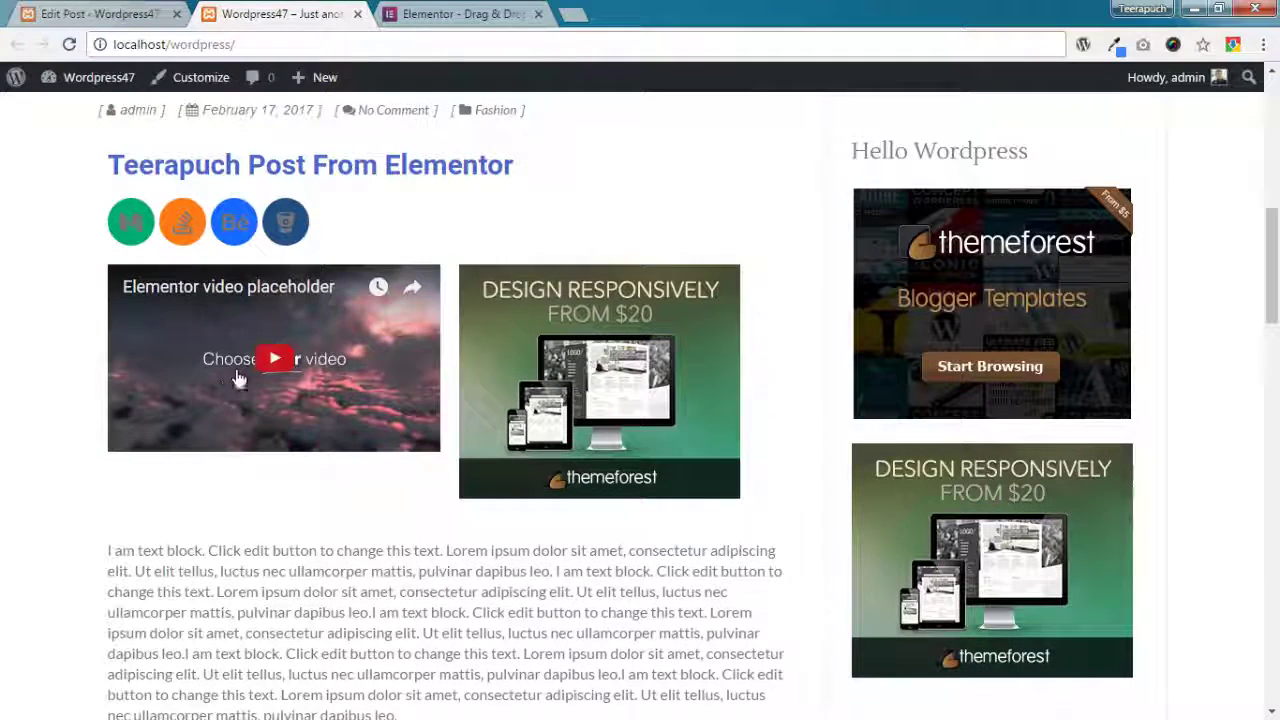
pyautogui.moveTo(530, 170); pyautogui.dragTo(100, 188)
pyautogui.click(96, 192)
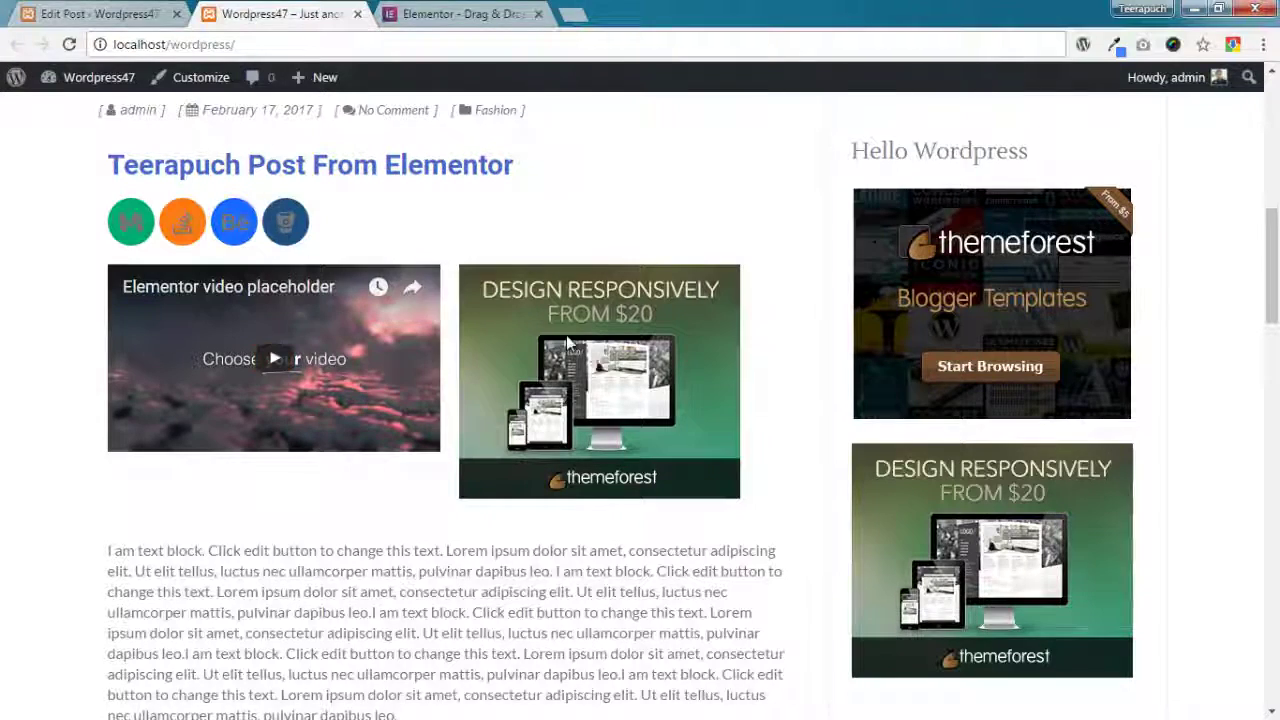
pyautogui.scroll(-2, 560, 345)
pyautogui.moveTo(112, 367); pyautogui.dragTo(270, 442)
pyautogui.click(446, 486)
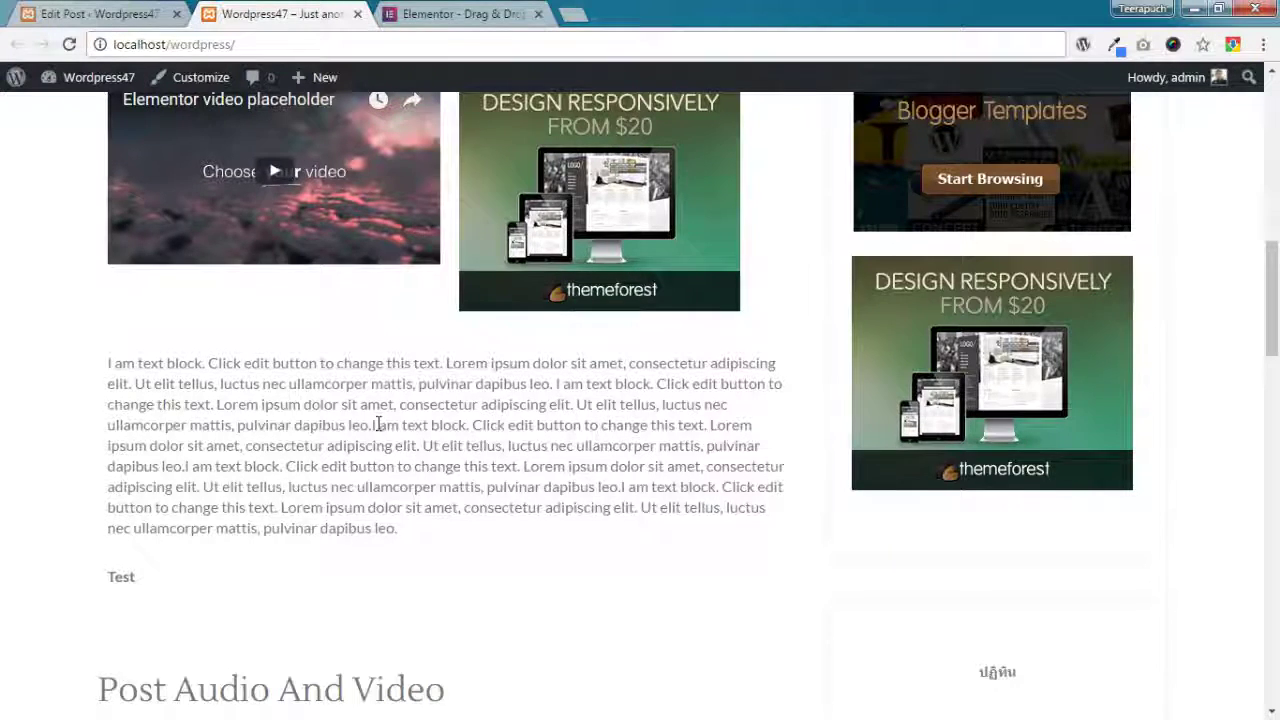
pyautogui.press('Home')
# - Return to the edit page of Elementor #82 and look over its revisions, format and category settings
pyautogui.click(145, 20)
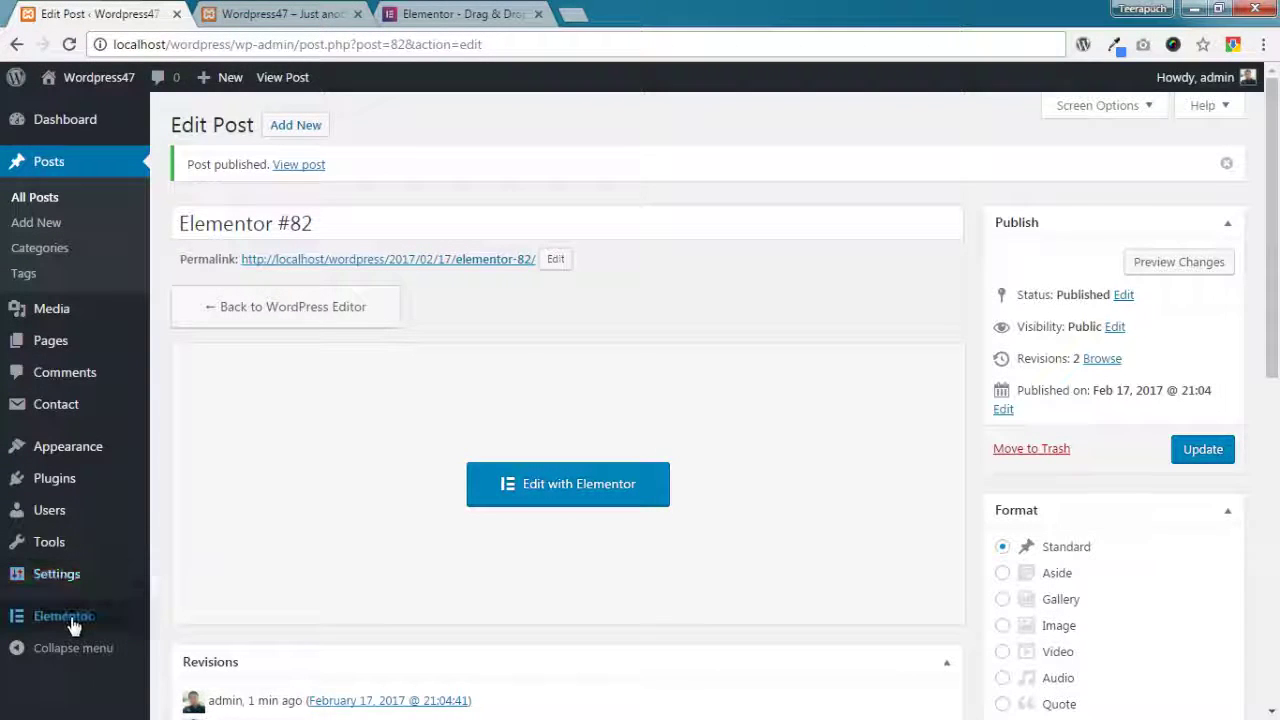
pyautogui.moveTo(72, 625)
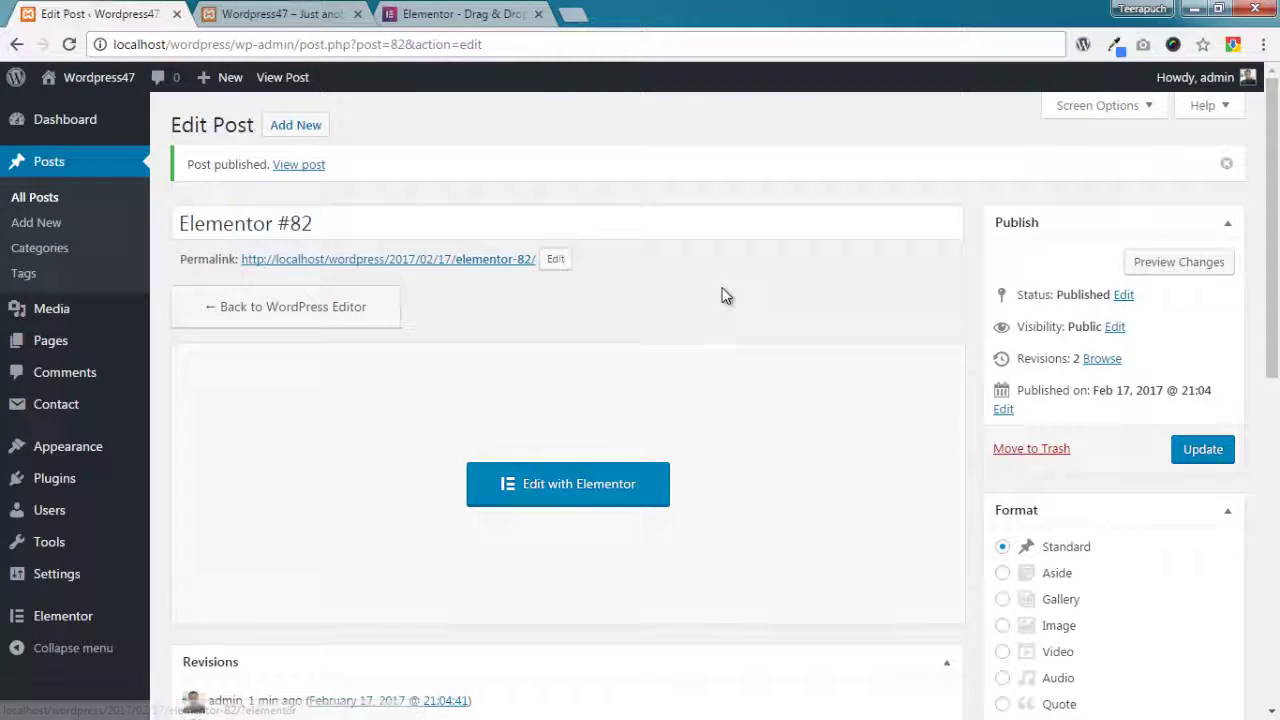
pyautogui.scroll(-1, 726, 296)
pyautogui.scroll(-3, 726, 296)
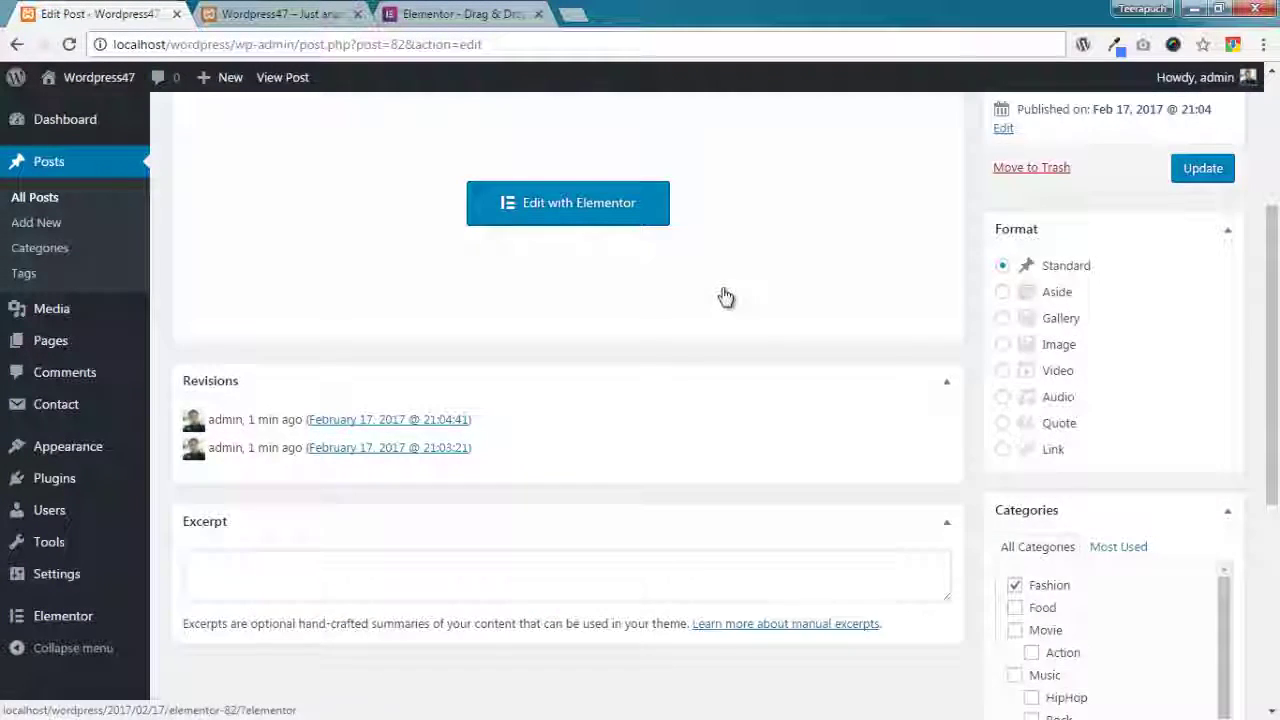
pyautogui.scroll(3, 722, 296)
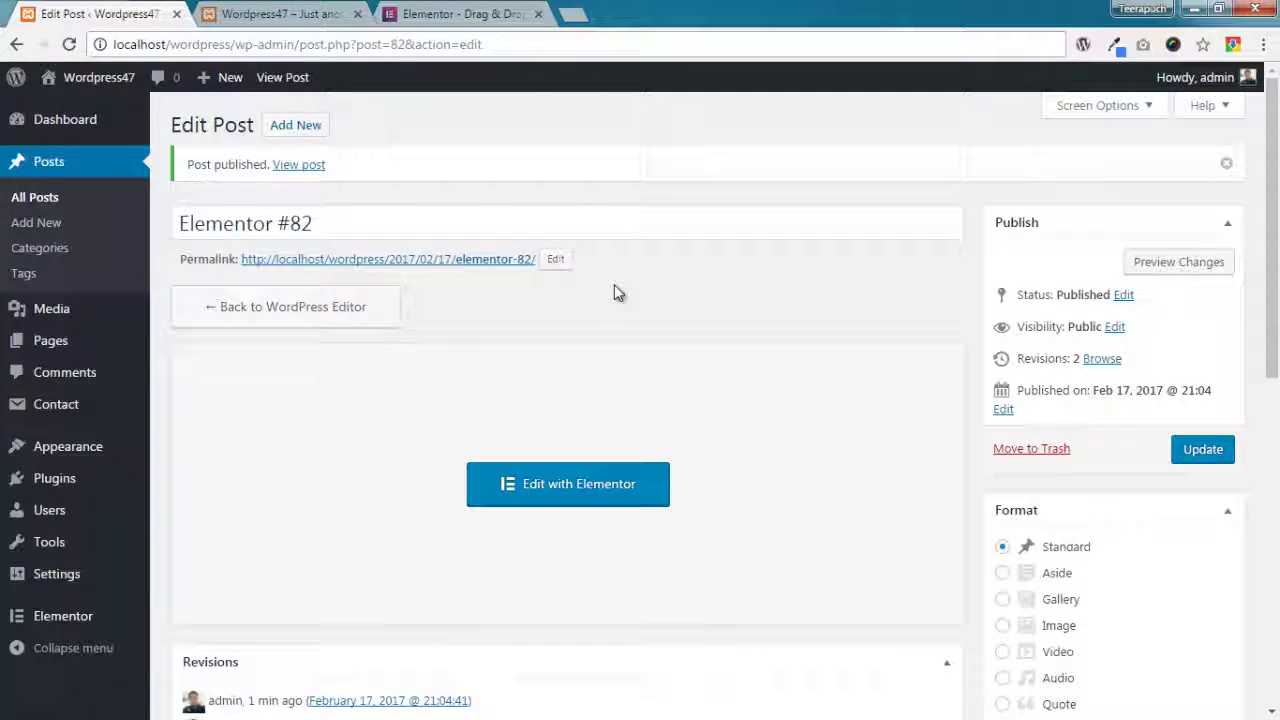